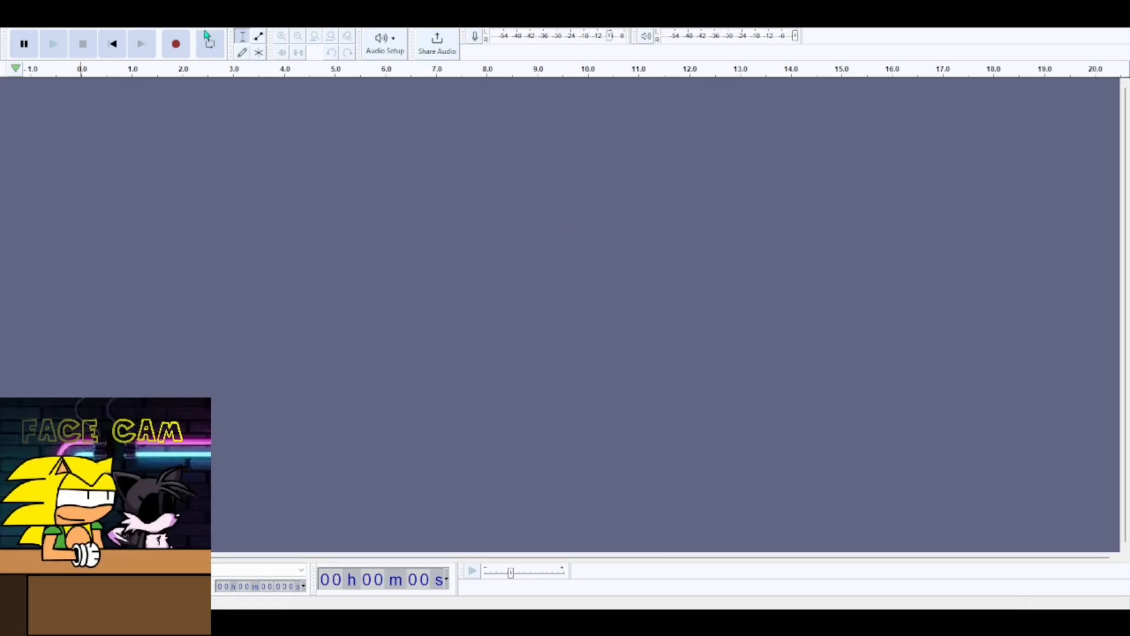
{"action": "left_click", "coordinate": [176, 47]}
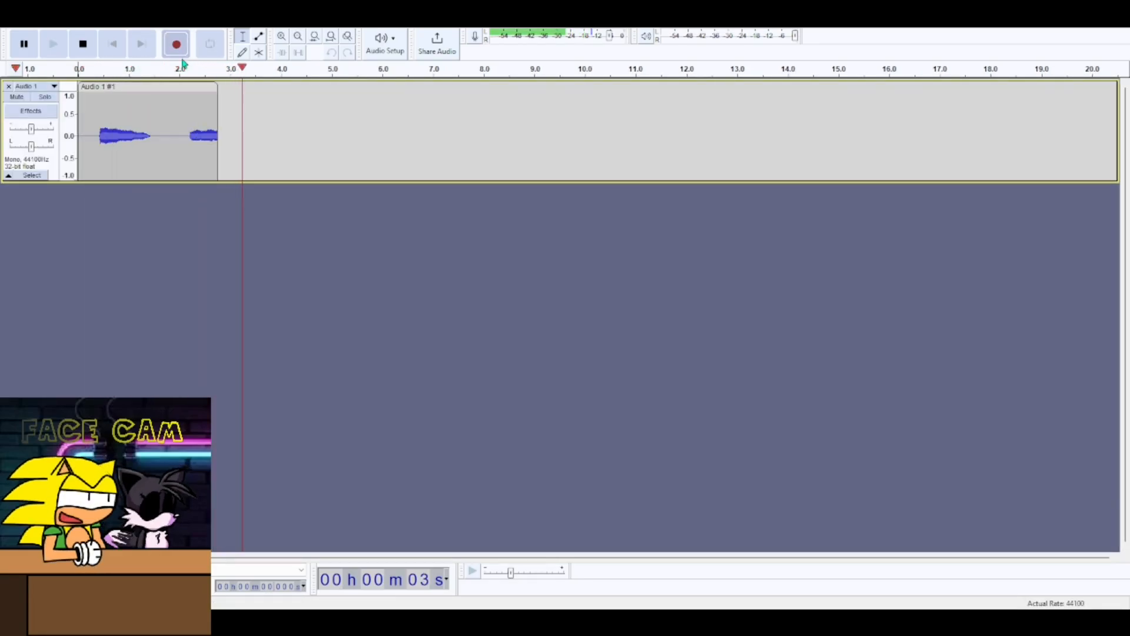
{"action": "key", "text": "space"}
{"action": "key", "text": "Delete"}
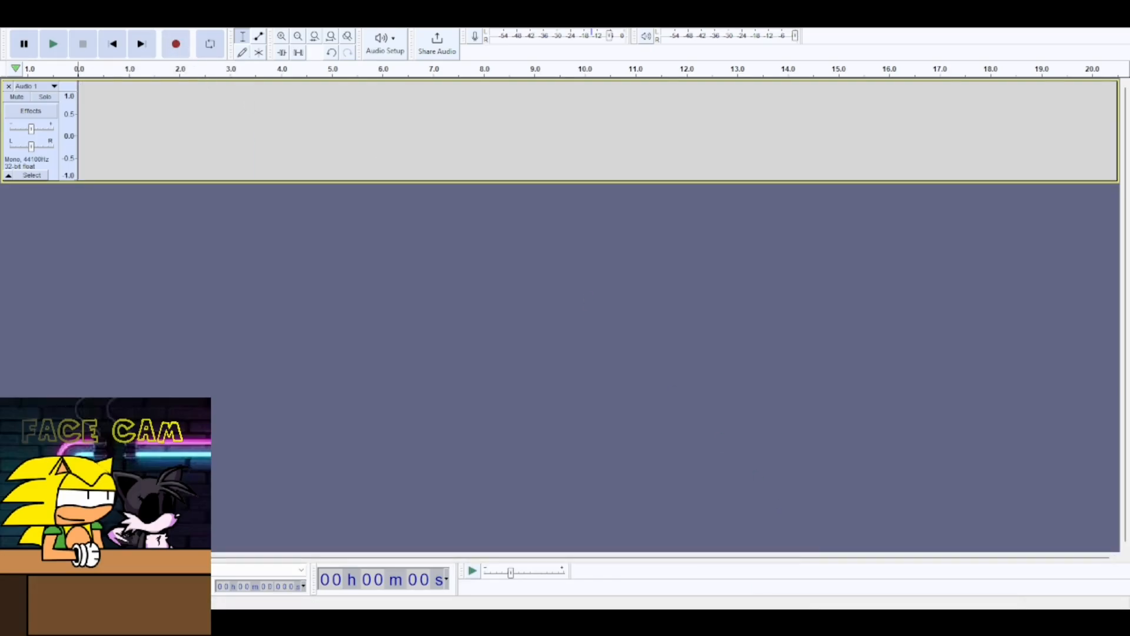
- Record a new voice take of about 8 seconds on the audio track
{"action": "left_click", "coordinate": [817, 532]}
{"action": "left_click", "coordinate": [165, 126]}
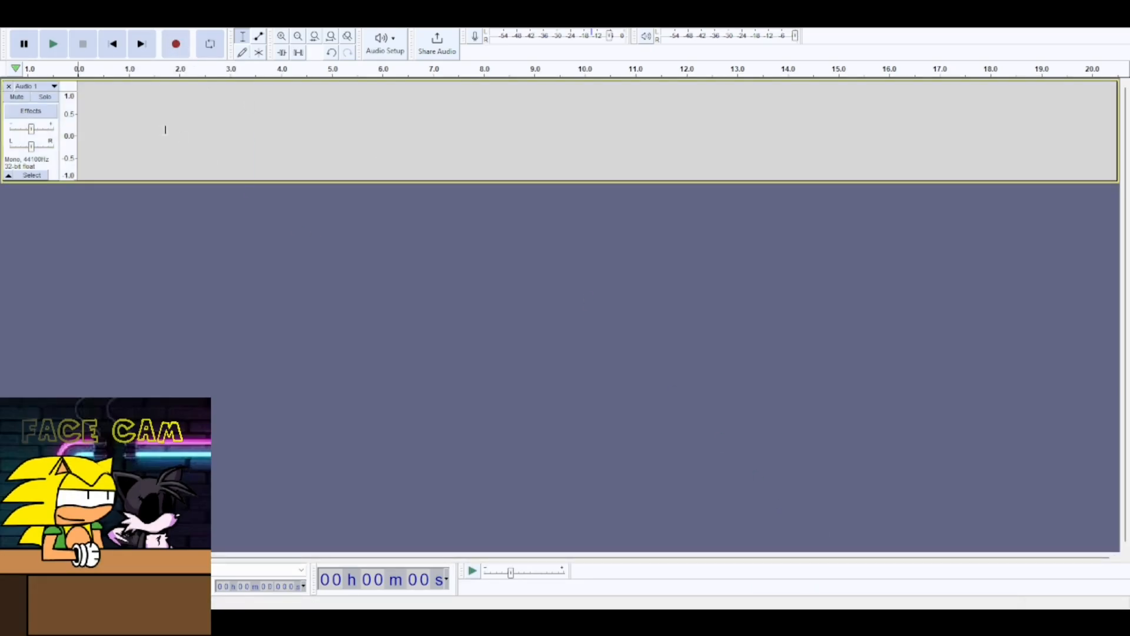
{"action": "left_click", "coordinate": [175, 43]}
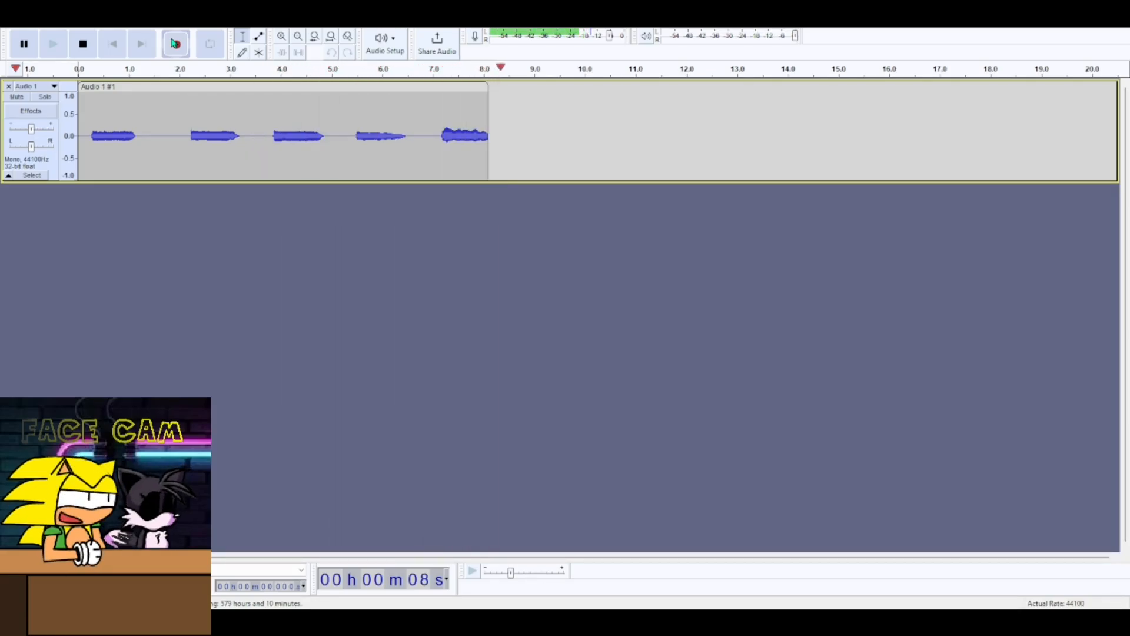
{"action": "key", "text": "space"}
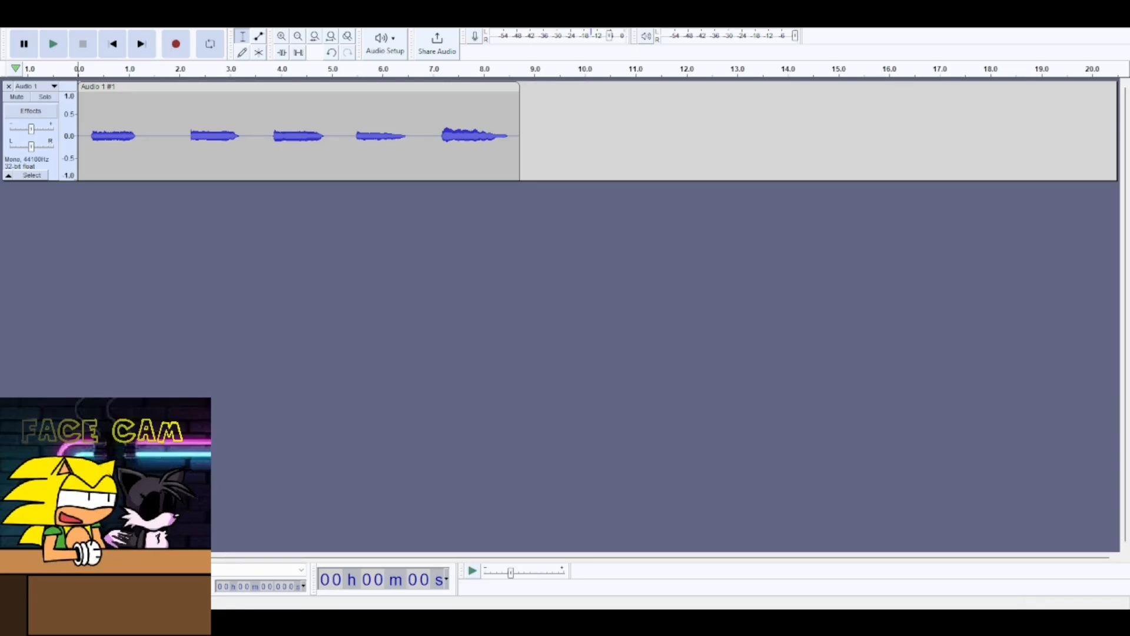
- Play back the recorded take to review it
{"action": "left_click", "coordinate": [459, 181]}
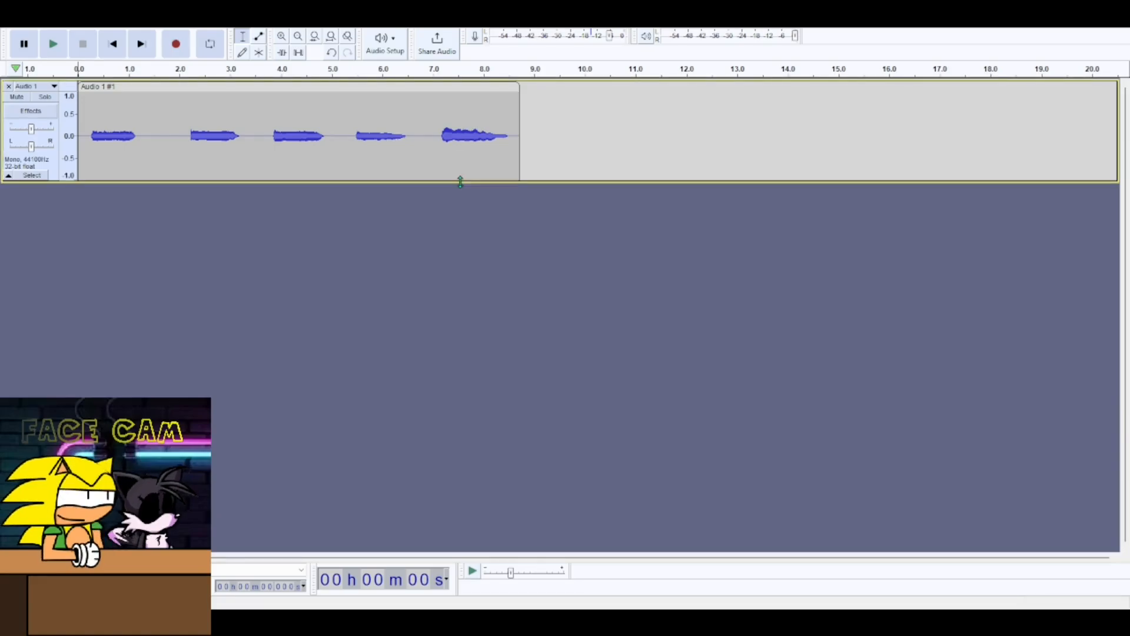
{"action": "left_click", "coordinate": [322, 86]}
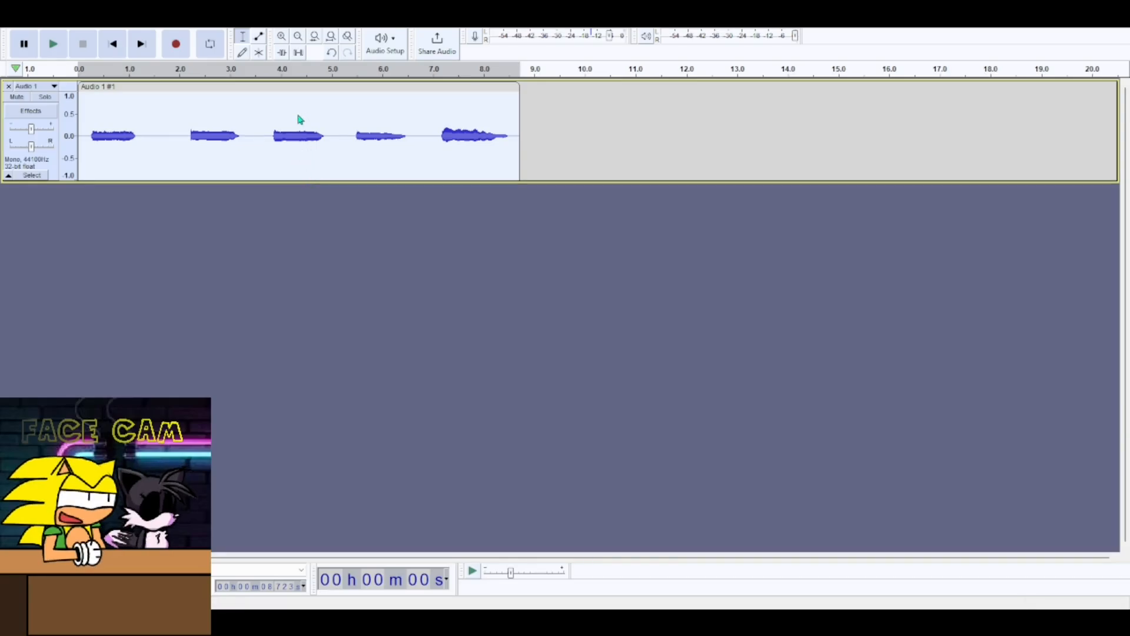
{"action": "left_click", "coordinate": [340, 200]}
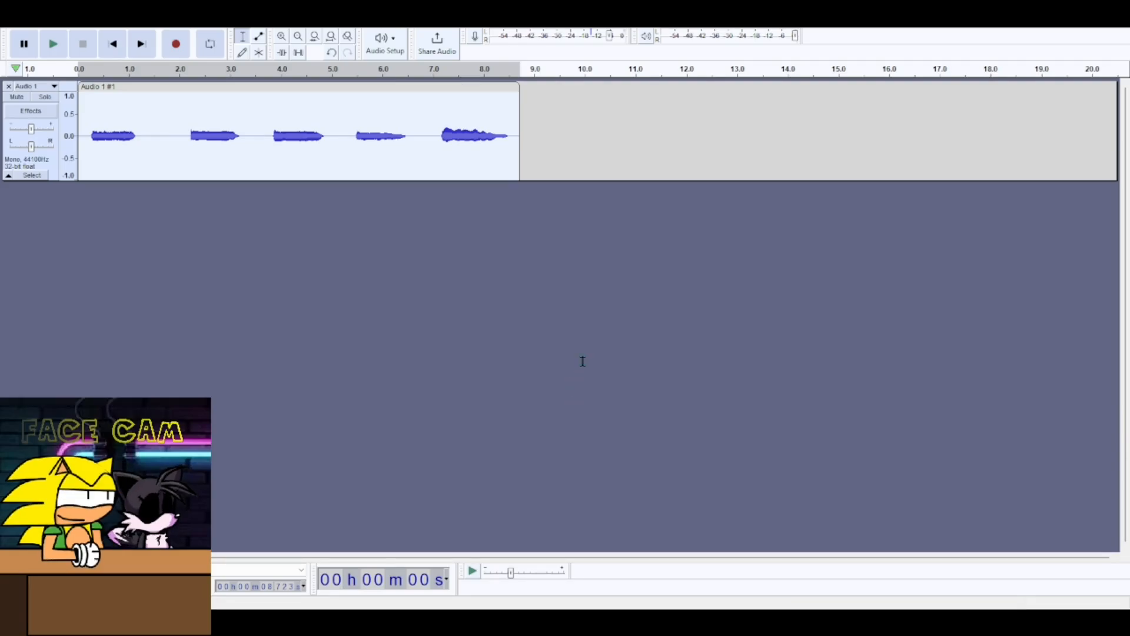
{"action": "key", "text": "space"}
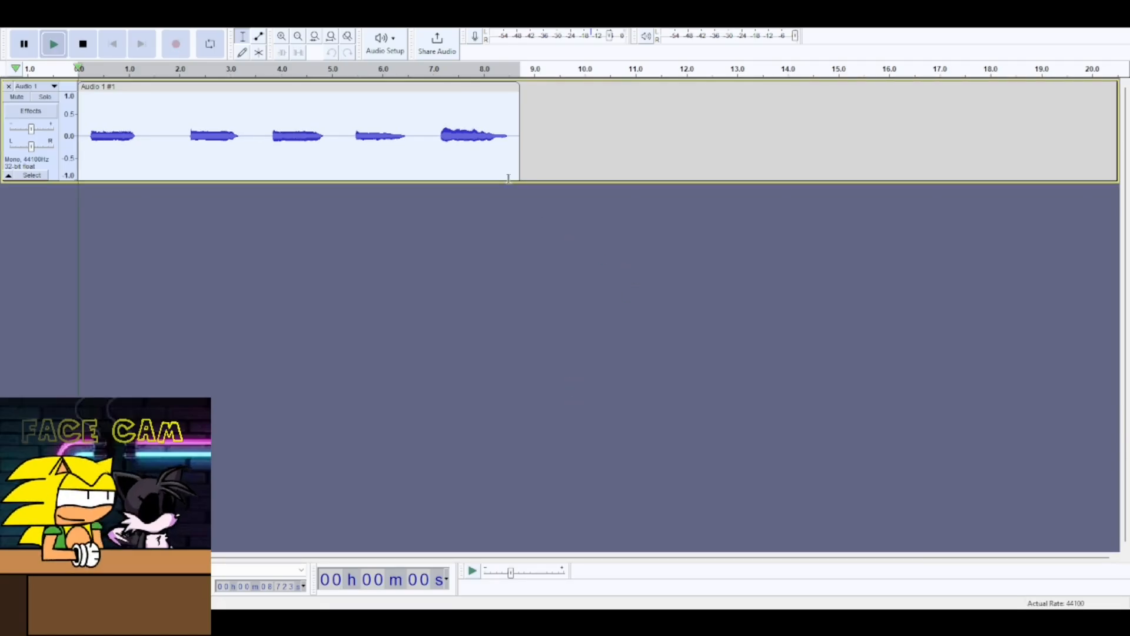
{"action": "key", "text": "space"}
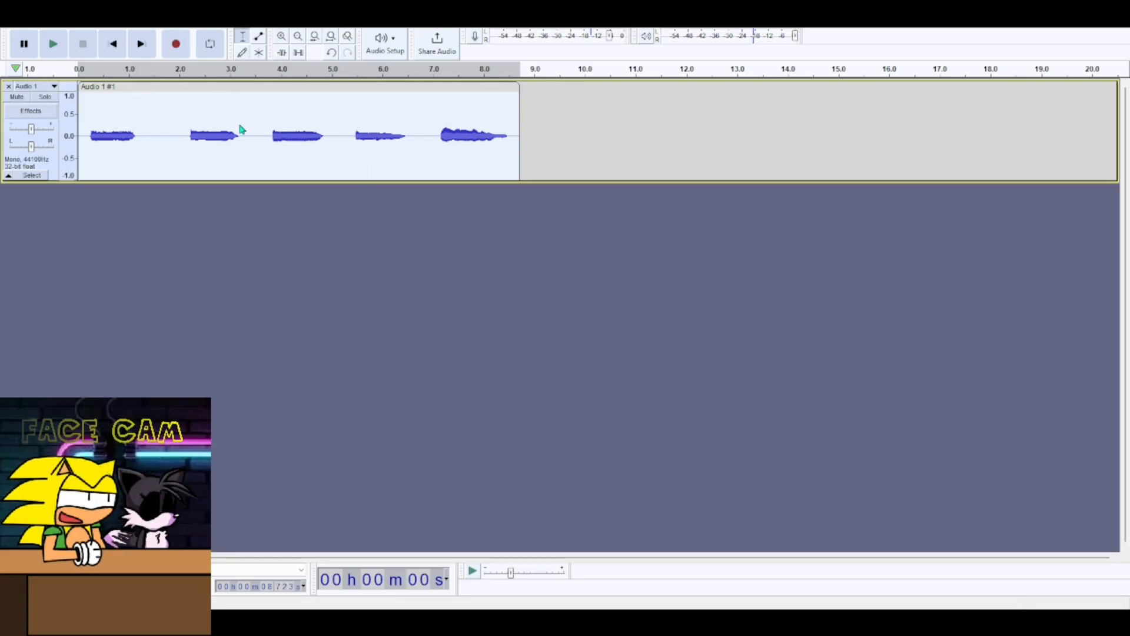
{"action": "left_click", "coordinate": [391, 119]}
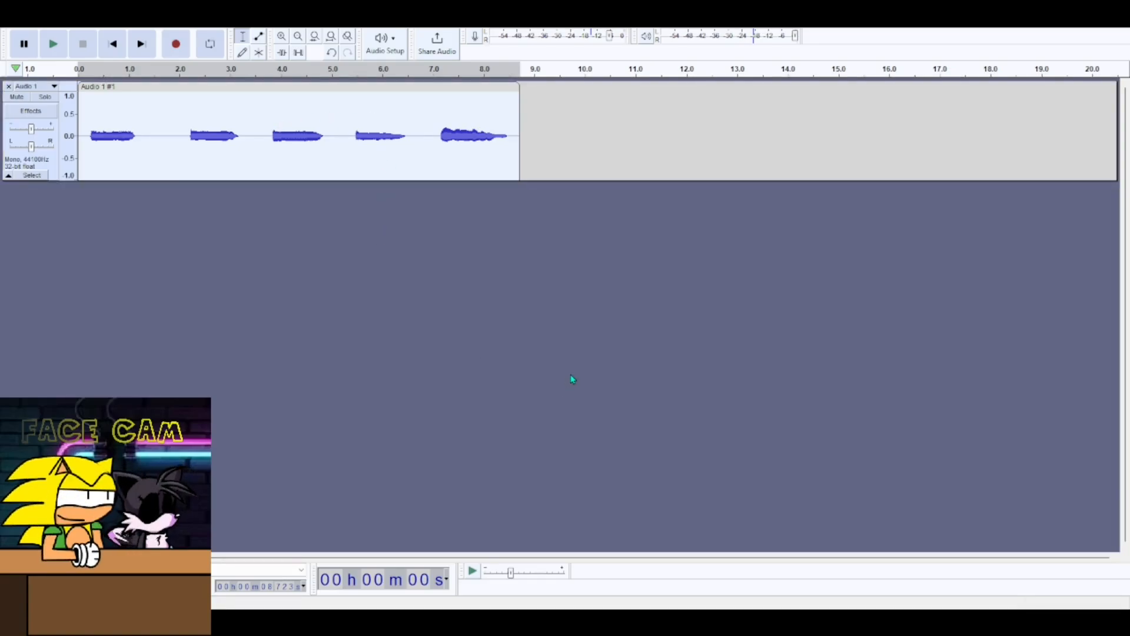
{"action": "key", "text": "space"}
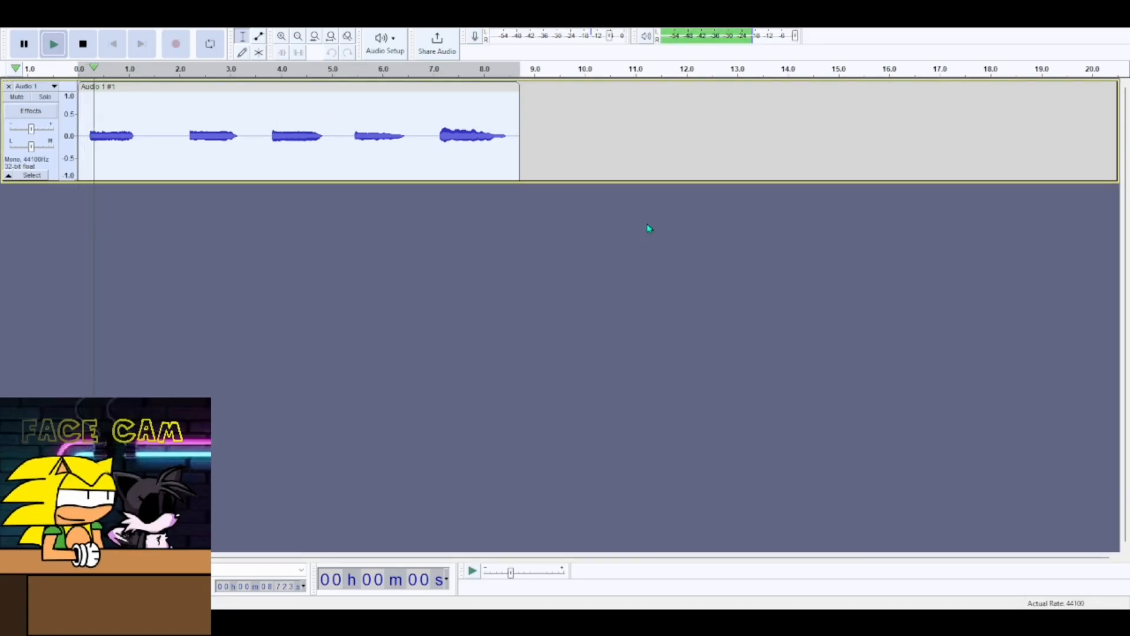
{"action": "key", "text": "space"}
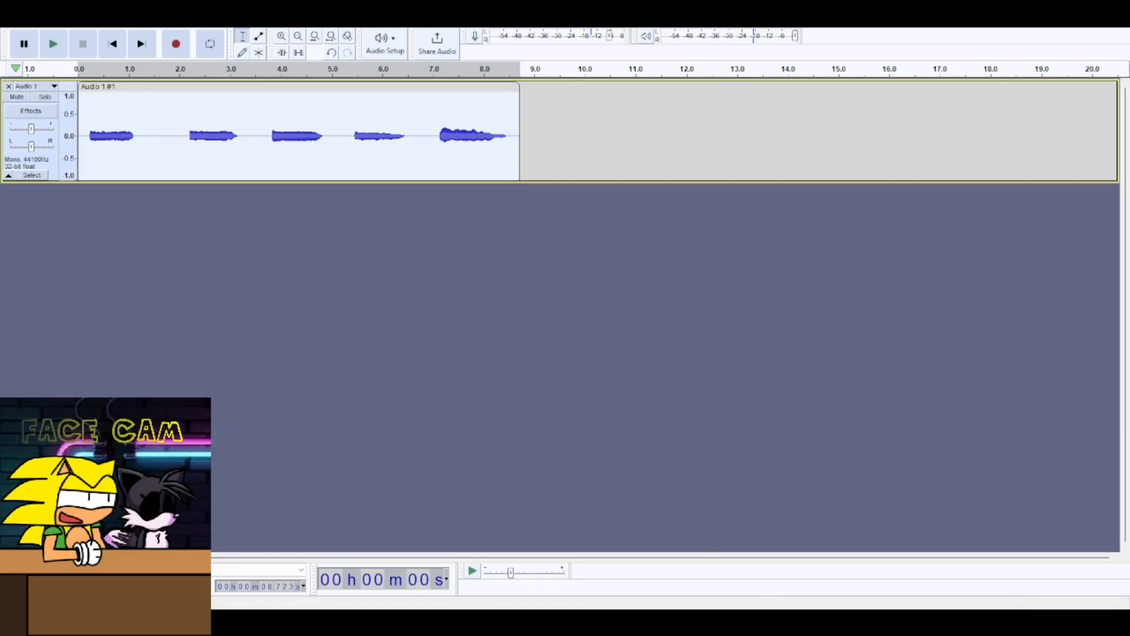
- Select the recorded clip and export it as an audio file
{"action": "left_click", "coordinate": [759, 622]}
{"action": "left_click", "coordinate": [381, 171]}
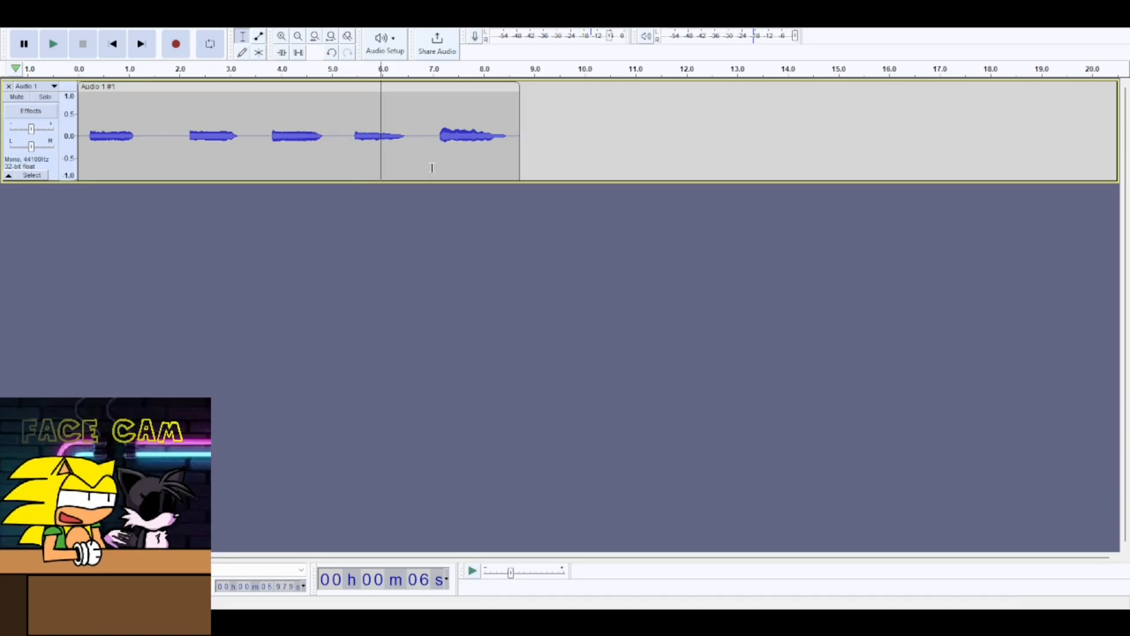
{"action": "left_click", "coordinate": [523, 141]}
{"action": "left_click", "coordinate": [506, 87]}
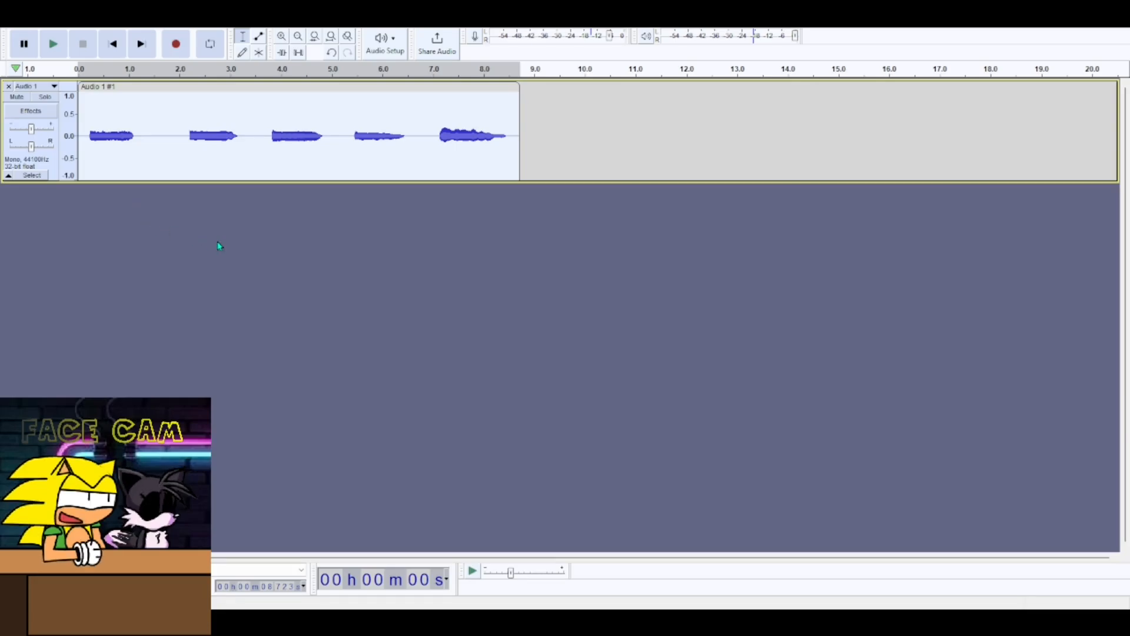
{"action": "left_click", "coordinate": [252, 202]}
{"action": "key", "text": "ctrl+shift+e"}
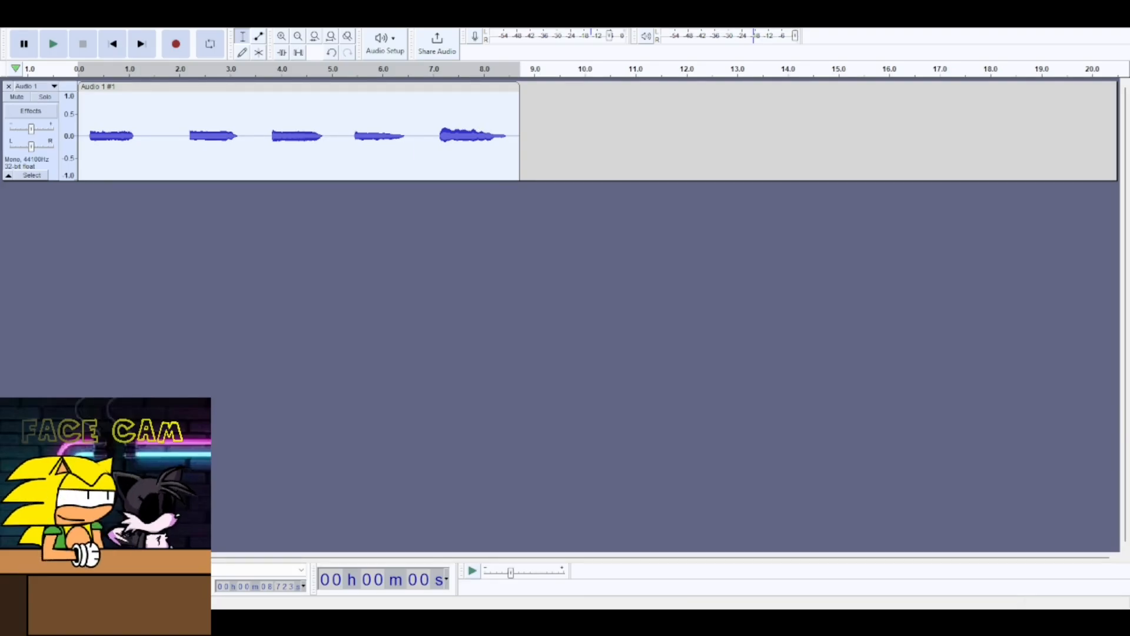
{"action": "left_click", "coordinate": [460, 457]}
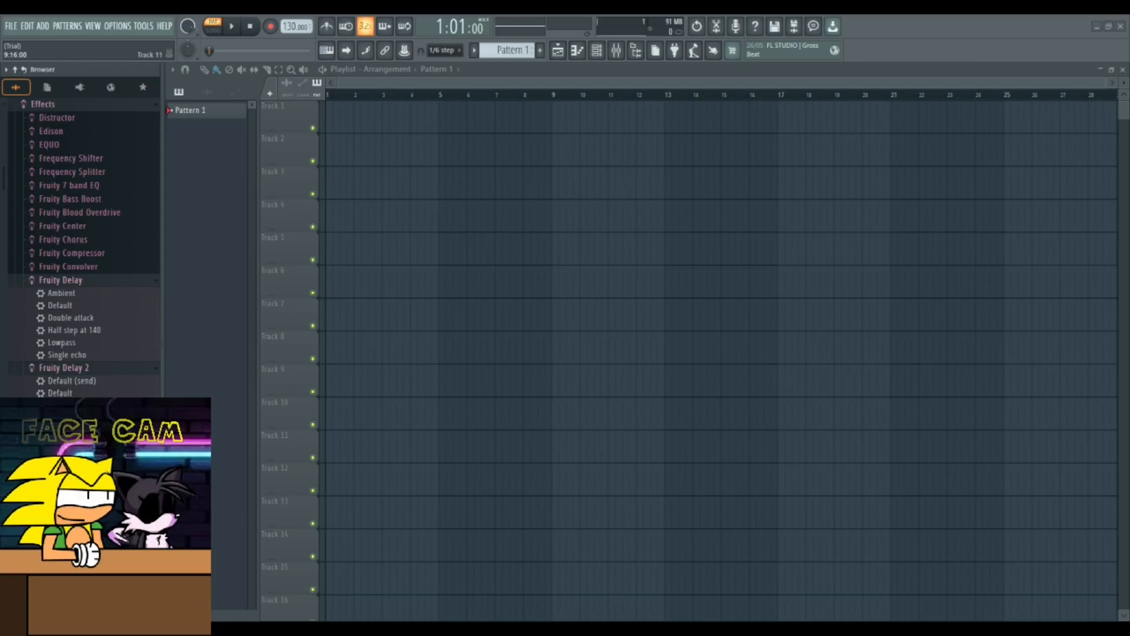
- Place the exported sample at the start of Track 1 in the playlist and trim its end
{"action": "left_click_drag", "start_coordinate": [353, 149], "coordinate": [326, 123]}
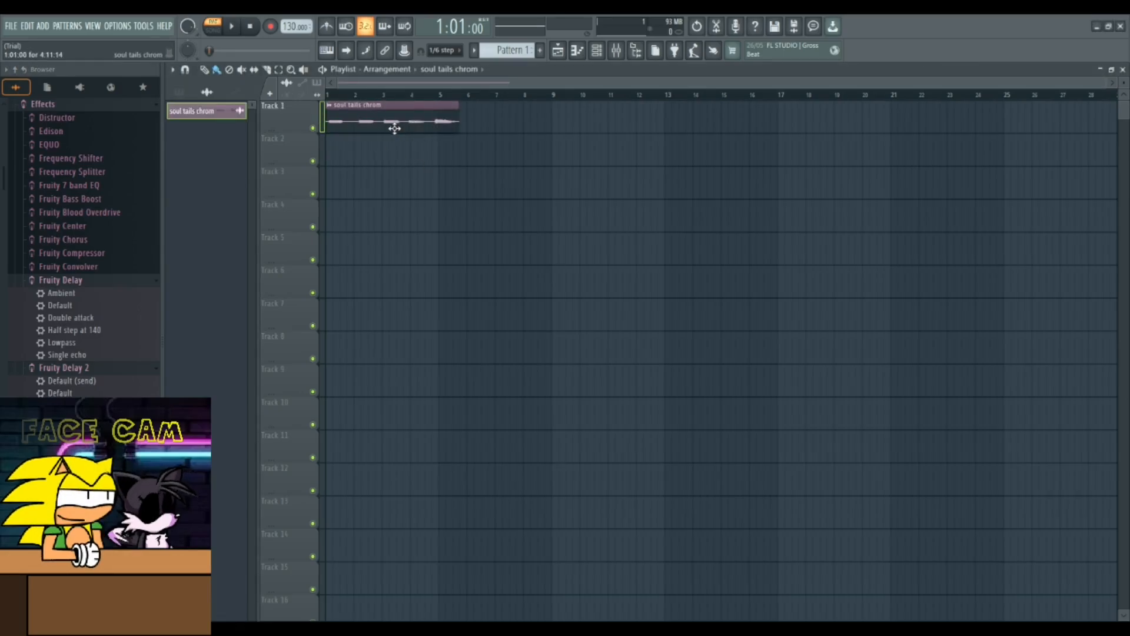
{"action": "left_click", "coordinate": [265, 68]}
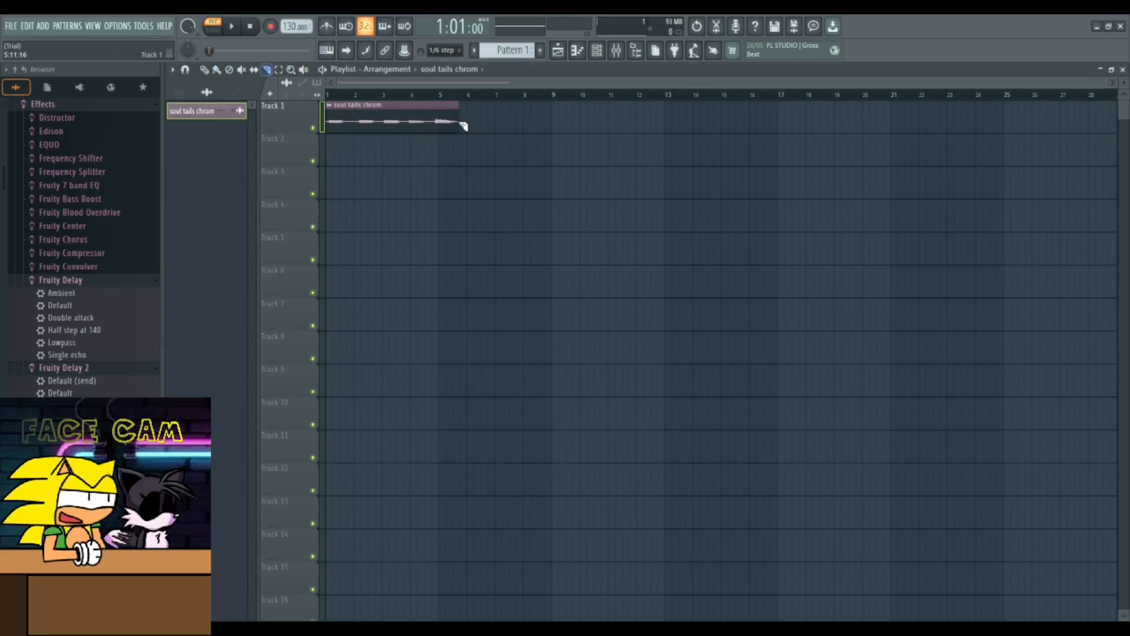
{"action": "left_click_drag", "start_coordinate": [456, 103], "coordinate": [449, 150]}
{"action": "left_click_drag", "start_coordinate": [455, 19], "coordinate": [455, 21]}
- Paint two more copies of the sample after the first one along Track 1
{"action": "left_click", "coordinate": [205, 71]}
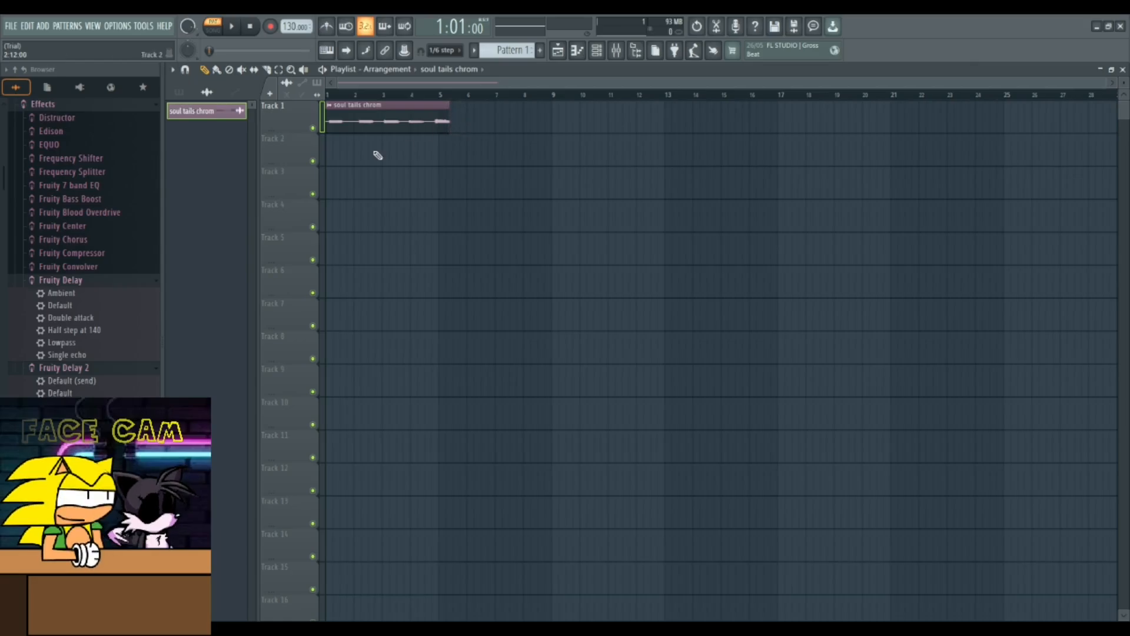
{"action": "key", "text": "s"}
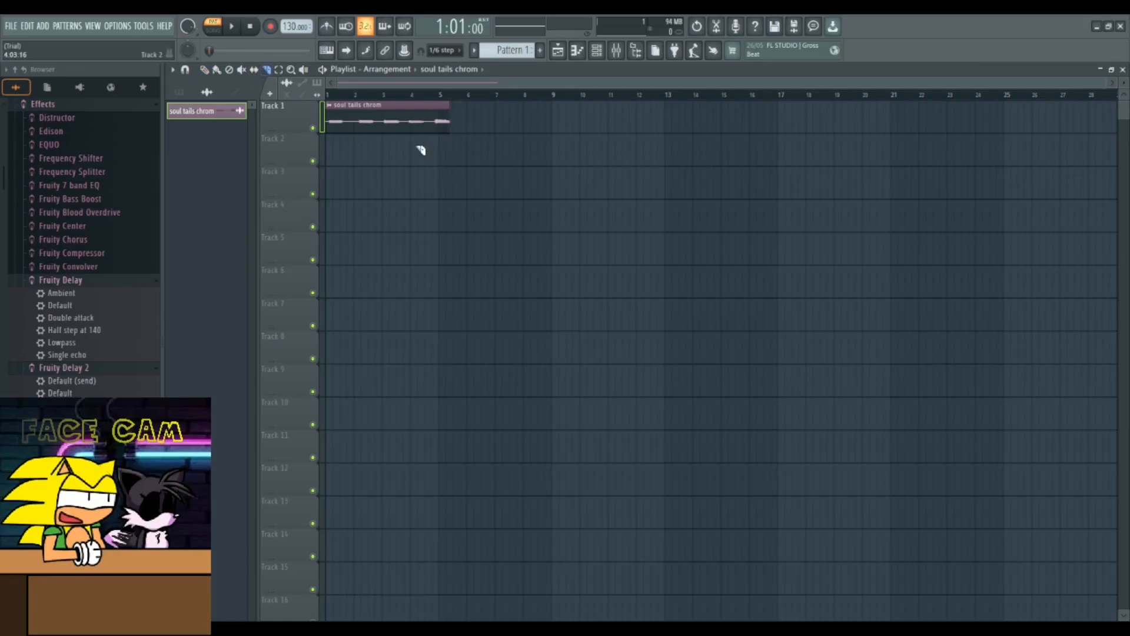
{"action": "left_click_drag", "start_coordinate": [424, 144], "coordinate": [428, 66]}
{"action": "key", "text": "p"}
{"action": "left_click_drag", "start_coordinate": [499, 114], "coordinate": [447, 136]}
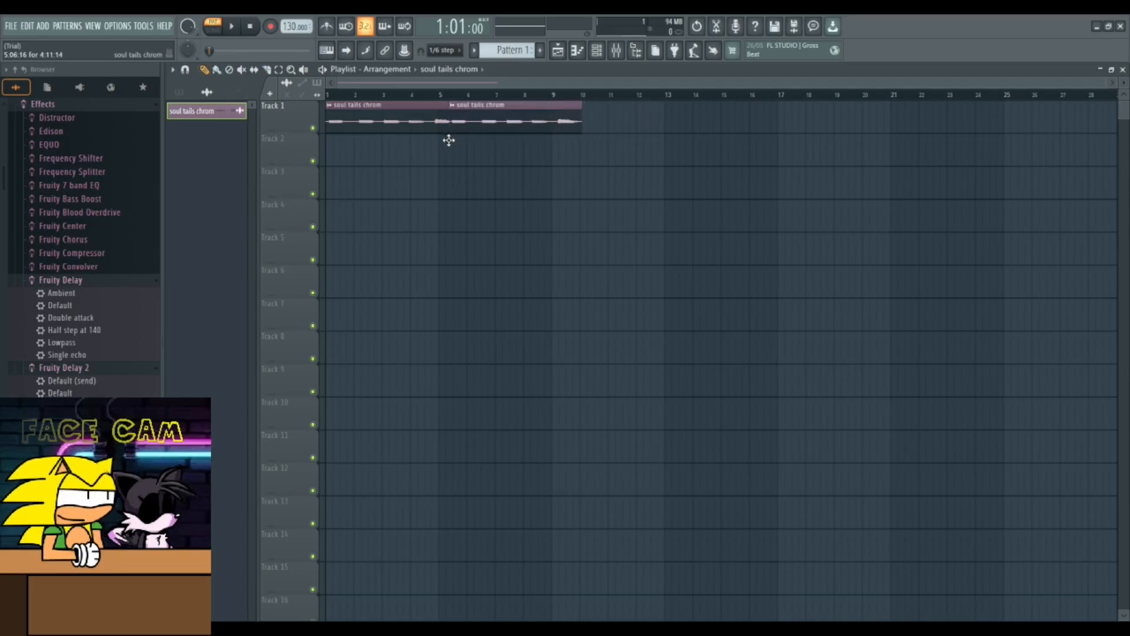
{"action": "mouse_move", "coordinate": [610, 131]}
{"action": "left_mouse_down"}
{"action": "mouse_move", "coordinate": [595, 126]}
{"action": "mouse_move", "coordinate": [582, 139]}
{"action": "left_mouse_up"}
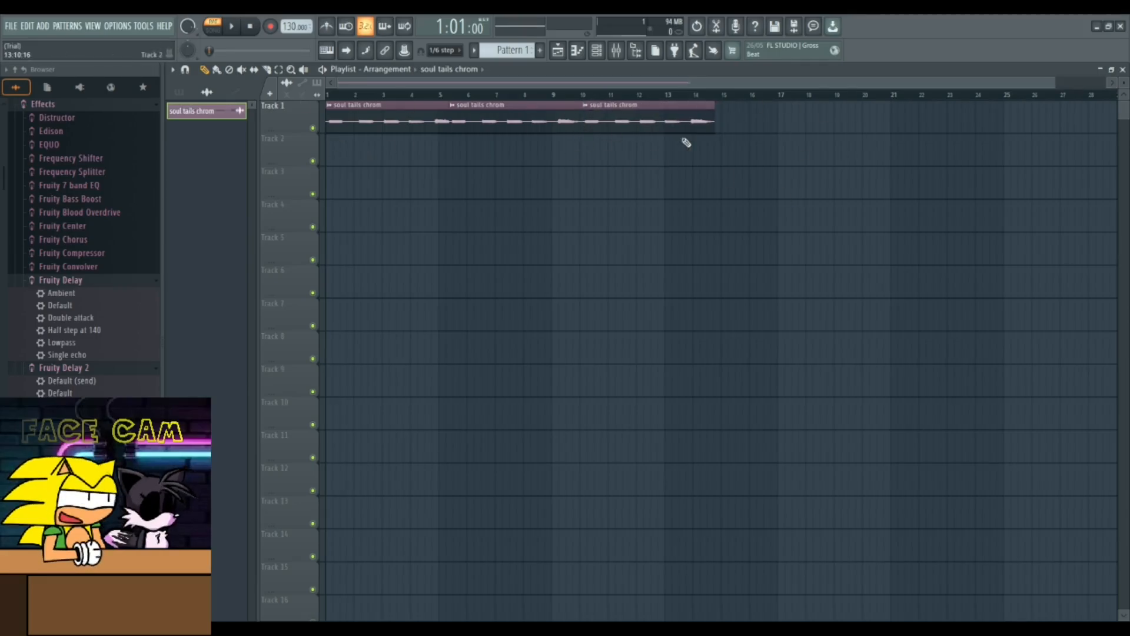
- Select the three sample clips and duplicate them right after the existing ones
{"action": "left_click_drag", "start_coordinate": [812, 218], "coordinate": [288, 95]}
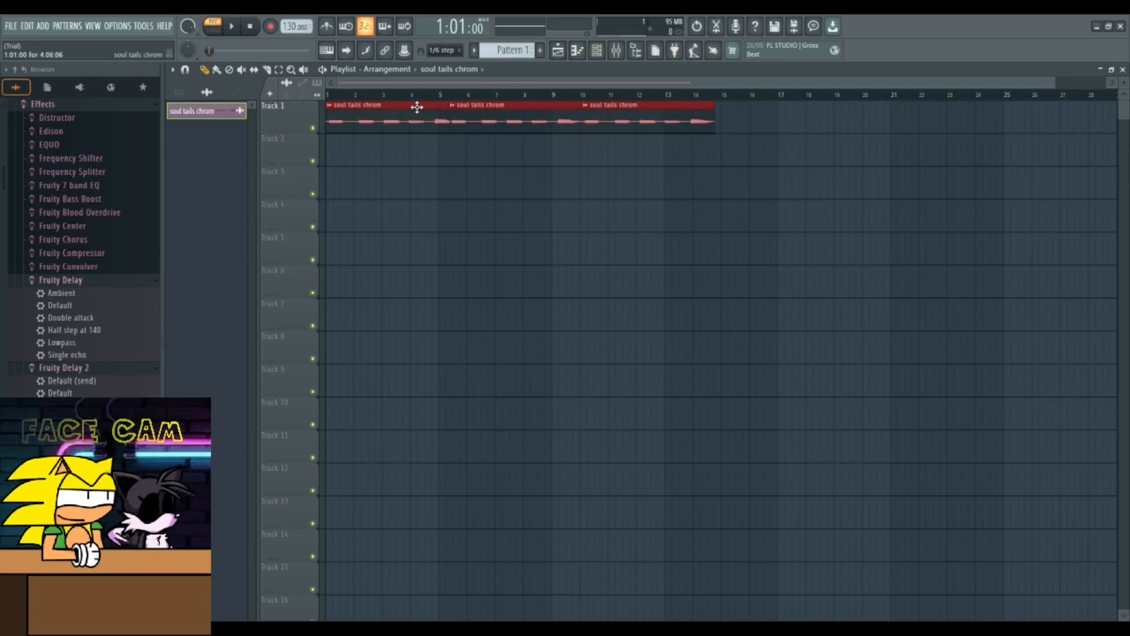
{"action": "left_click_drag", "start_coordinate": [416, 106], "coordinate": [803, 114]}
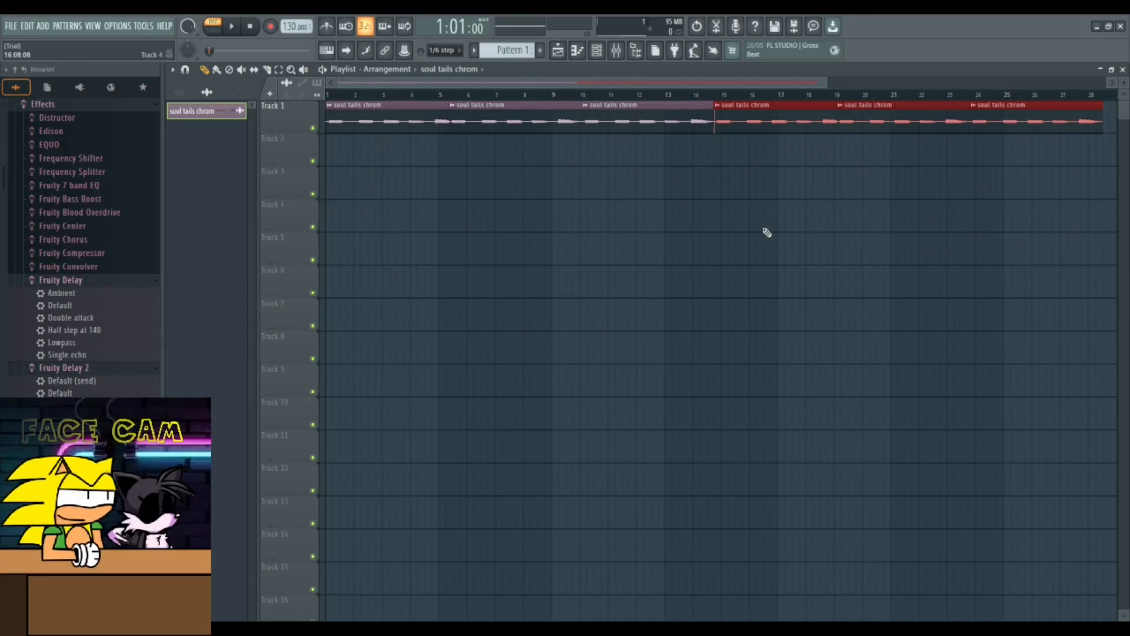
- Select all six clips and duplicate them to continue the loop from bar 29
{"action": "scroll", "coordinate": [695, 268], "scroll_direction": "down", "scroll_amount": 2}
{"action": "scroll", "coordinate": [695, 268], "scroll_direction": "down", "scroll_amount": 1}
{"action": "scroll", "coordinate": [695, 268], "scroll_direction": "up", "scroll_amount": 2}
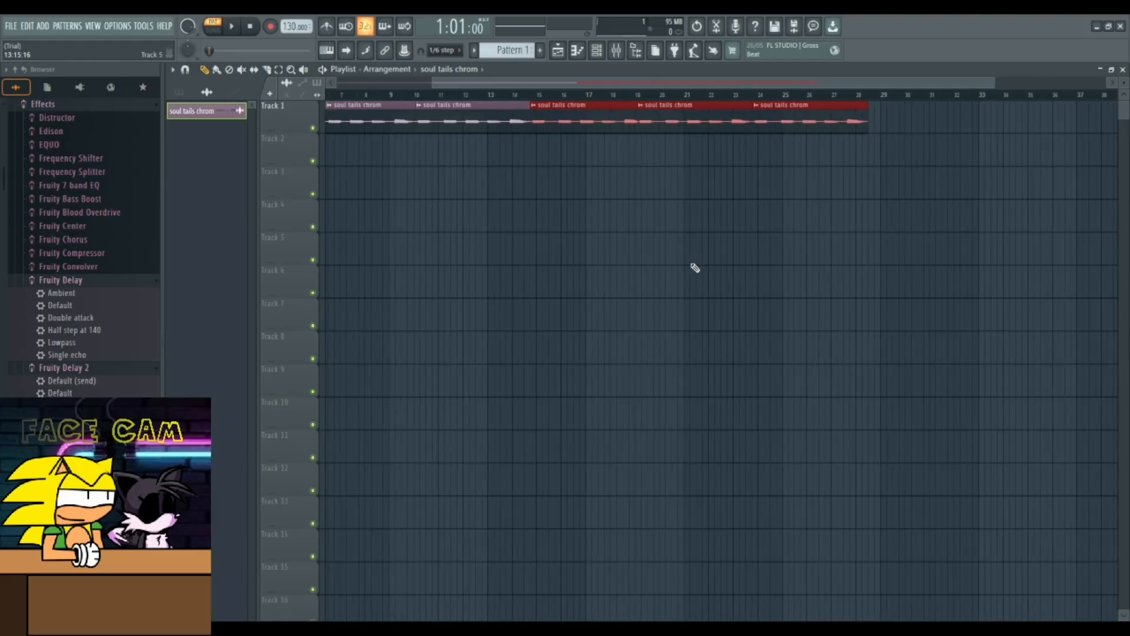
{"action": "scroll", "coordinate": [696, 267], "scroll_direction": "down", "scroll_amount": 1}
{"action": "left_click_drag", "start_coordinate": [601, 81], "coordinate": [500, 108]}
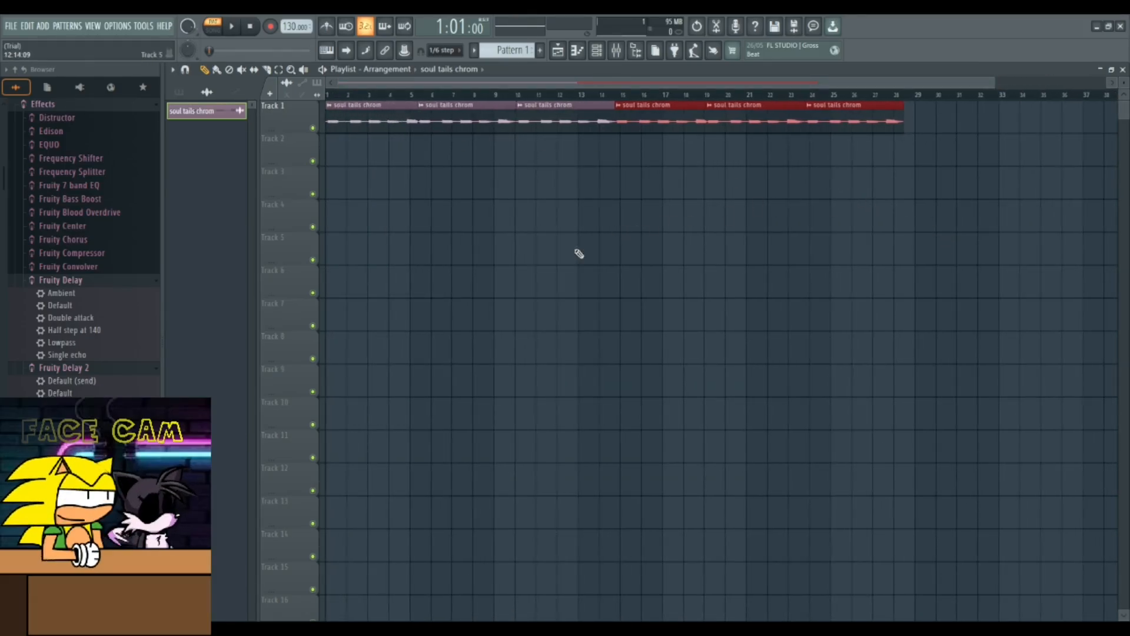
{"action": "left_click_drag", "start_coordinate": [352, 167], "coordinate": [738, 166]}
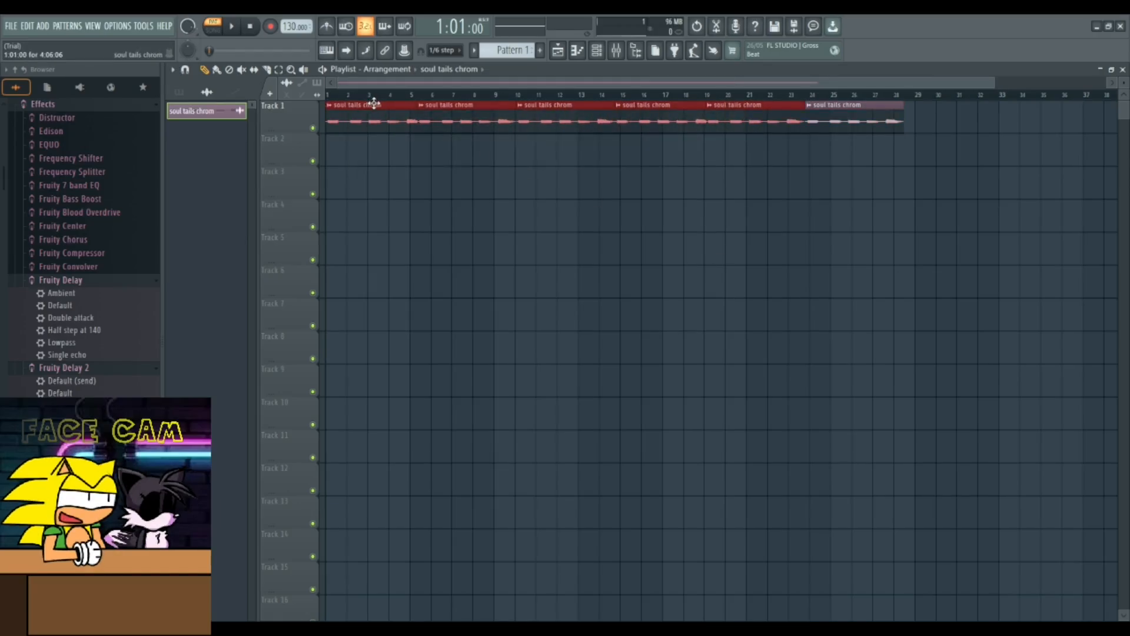
{"action": "left_click_drag", "start_coordinate": [373, 105], "coordinate": [949, 129]}
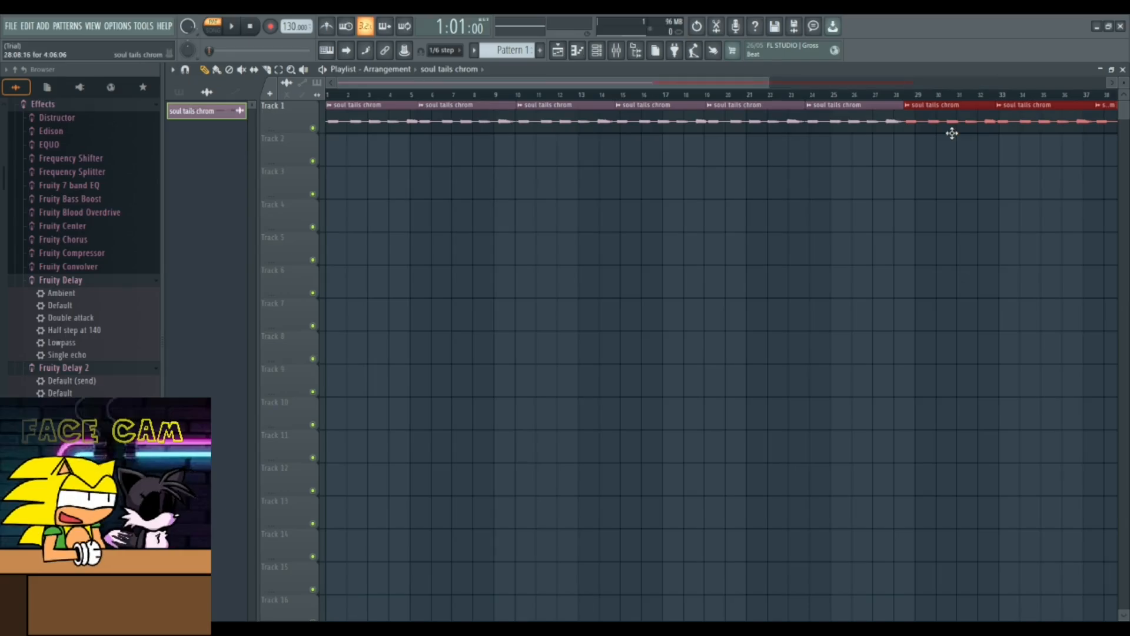
- Remove the last clip at the end of Track 1
{"action": "left_click_drag", "start_coordinate": [627, 84], "coordinate": [841, 130]}
{"action": "left_click", "coordinate": [953, 143]}
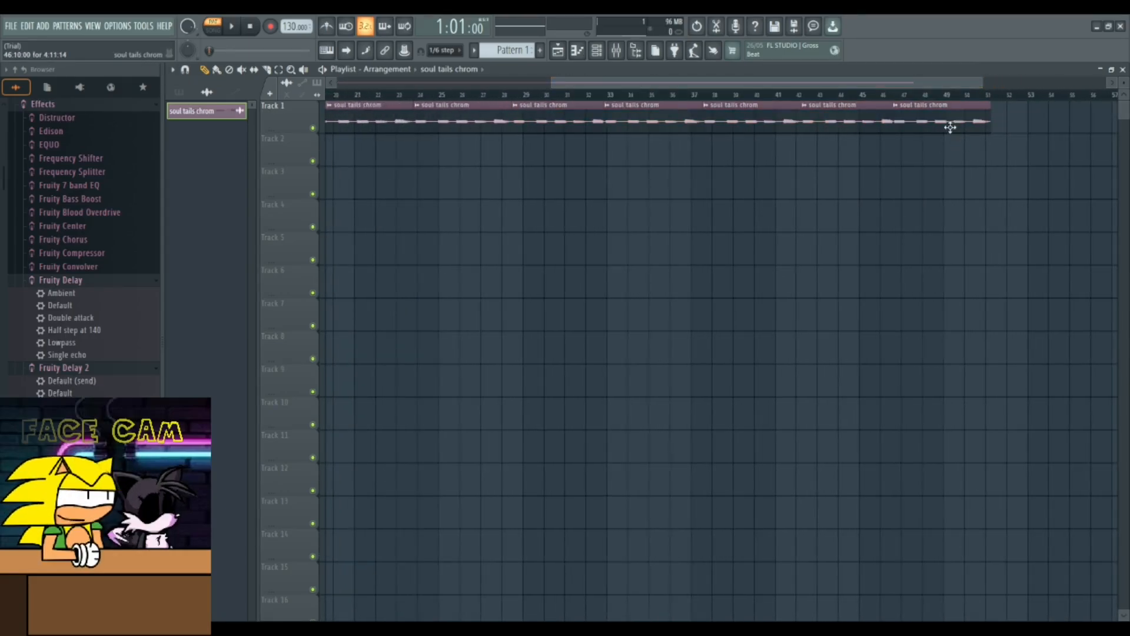
{"action": "right_click", "coordinate": [950, 123]}
{"action": "left_click_drag", "start_coordinate": [850, 86], "coordinate": [482, 105]}
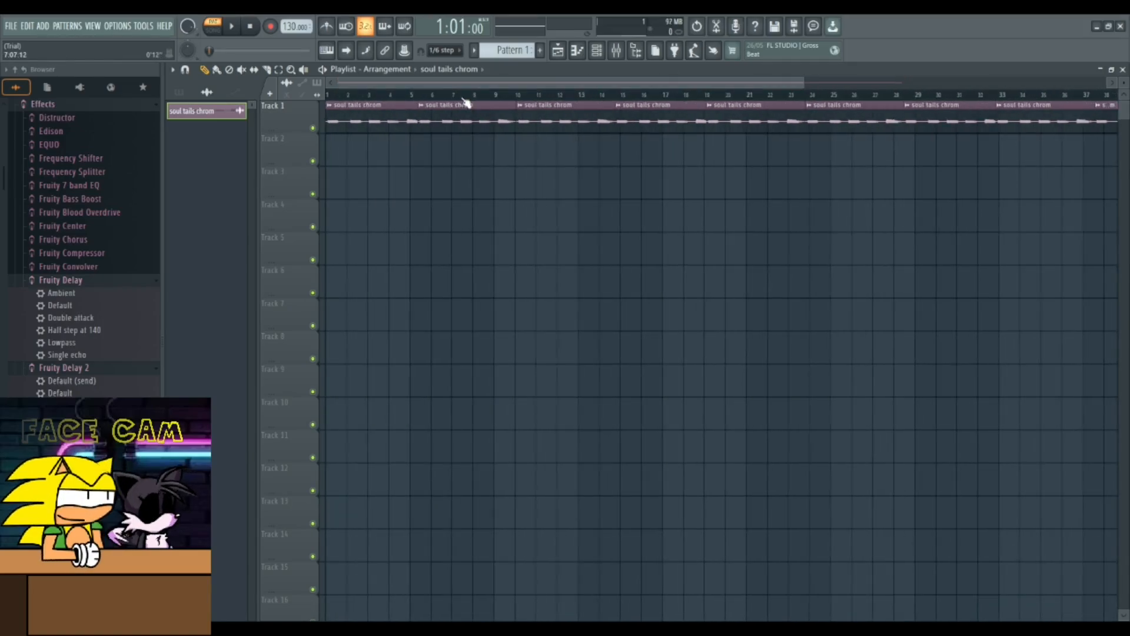
- Switch to song mode and start rendering the arrangement to an audio file
{"action": "left_click", "coordinate": [794, 28]}
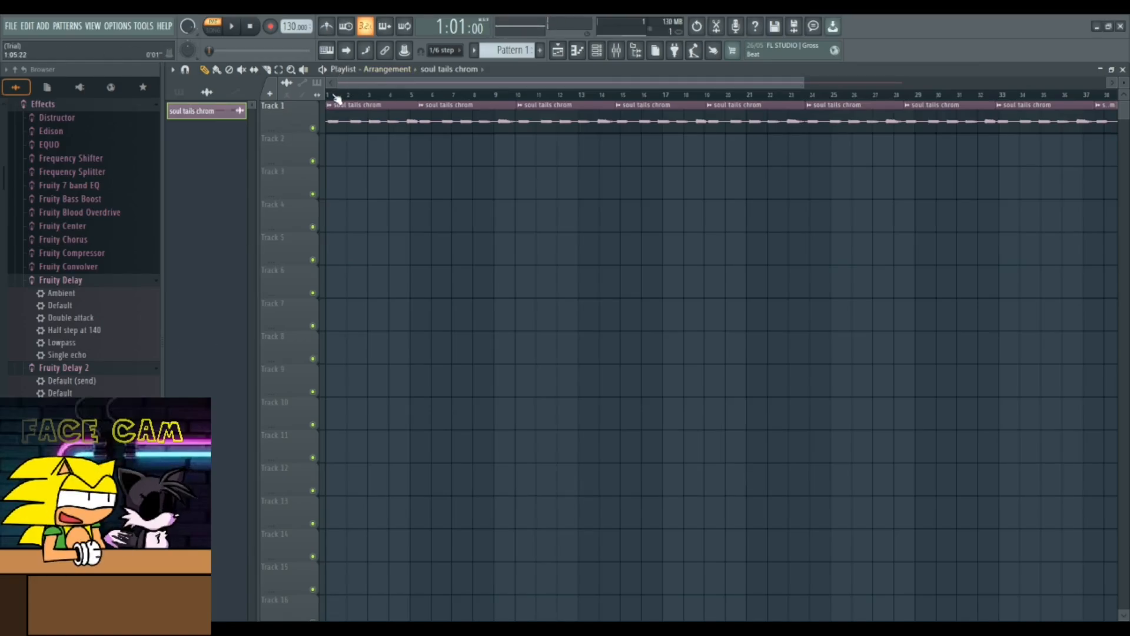
{"action": "key", "text": "l"}
{"action": "key", "text": "ctrl+r"}
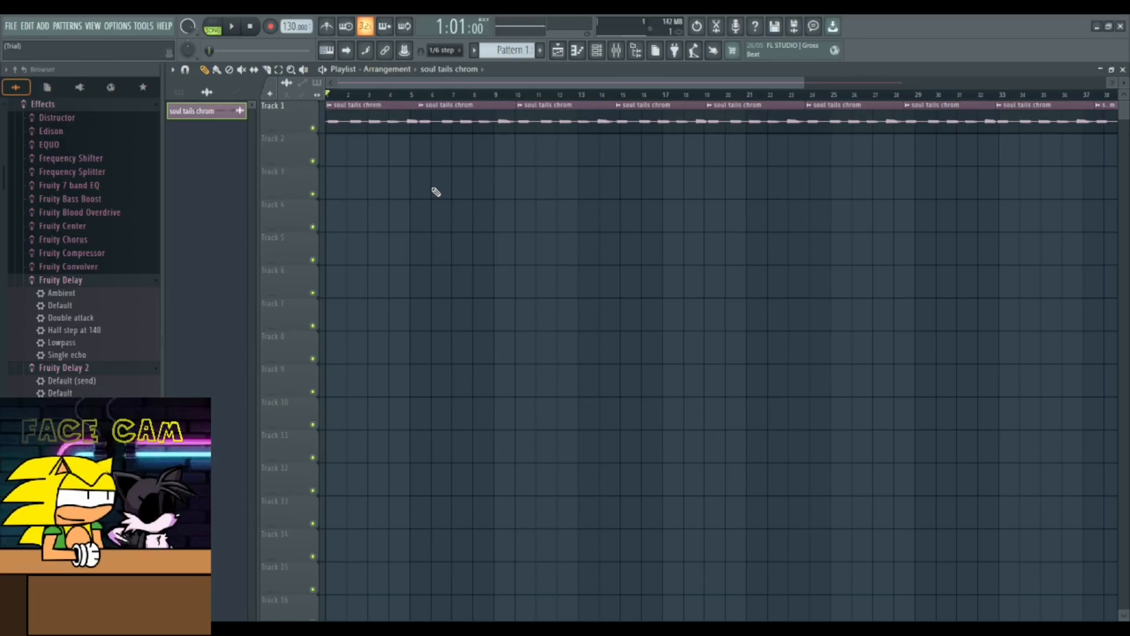
- Select and delete all clips, clearing the playlist and the sample from the pattern list
{"action": "key", "text": "ctrl+a"}
{"action": "key", "text": "Delete"}
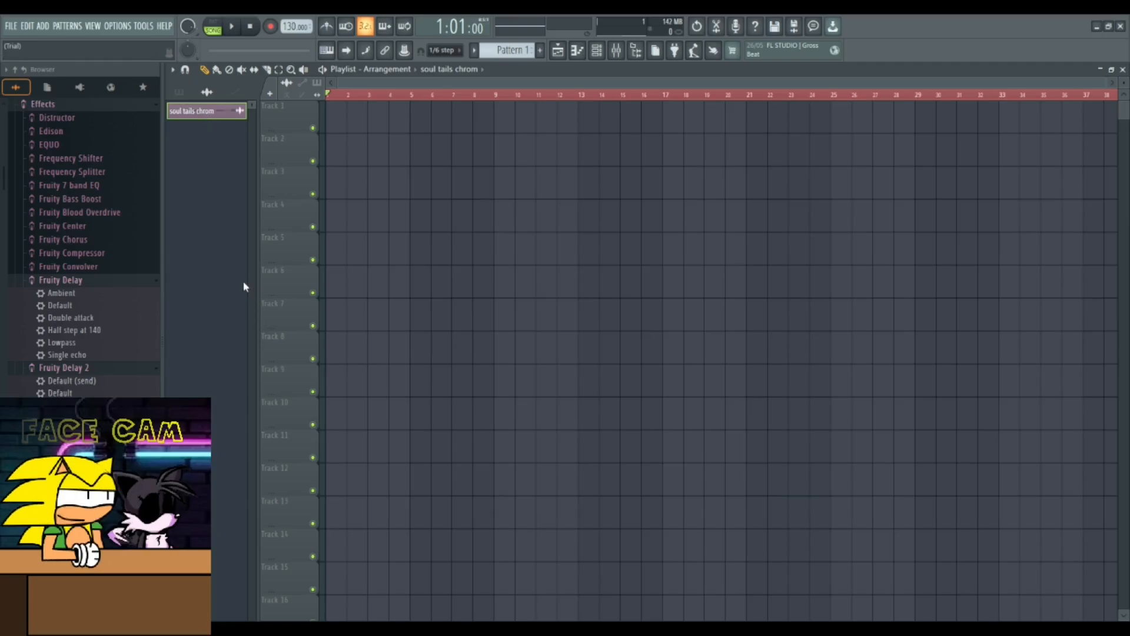
{"action": "left_click", "coordinate": [613, 366]}
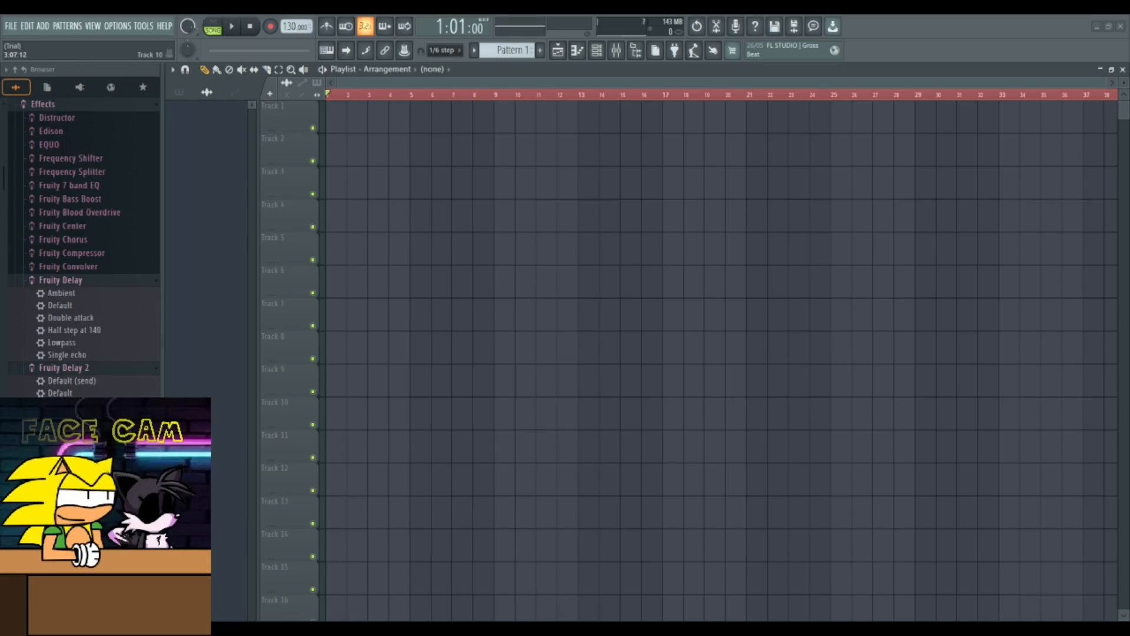
- Place the recorded sample along Track 1 of the playlist and open it maximized in Newtone for pitch editing
{"action": "left_click_drag", "start_coordinate": [377, 413], "coordinate": [340, 117]}
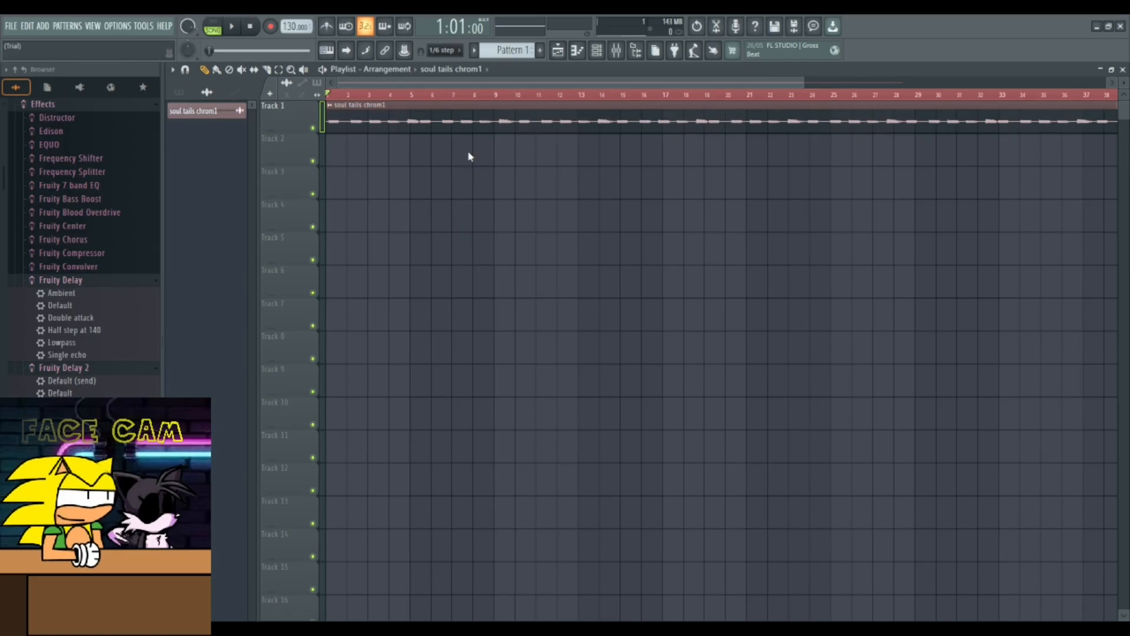
{"action": "key", "text": "ctrl+z"}
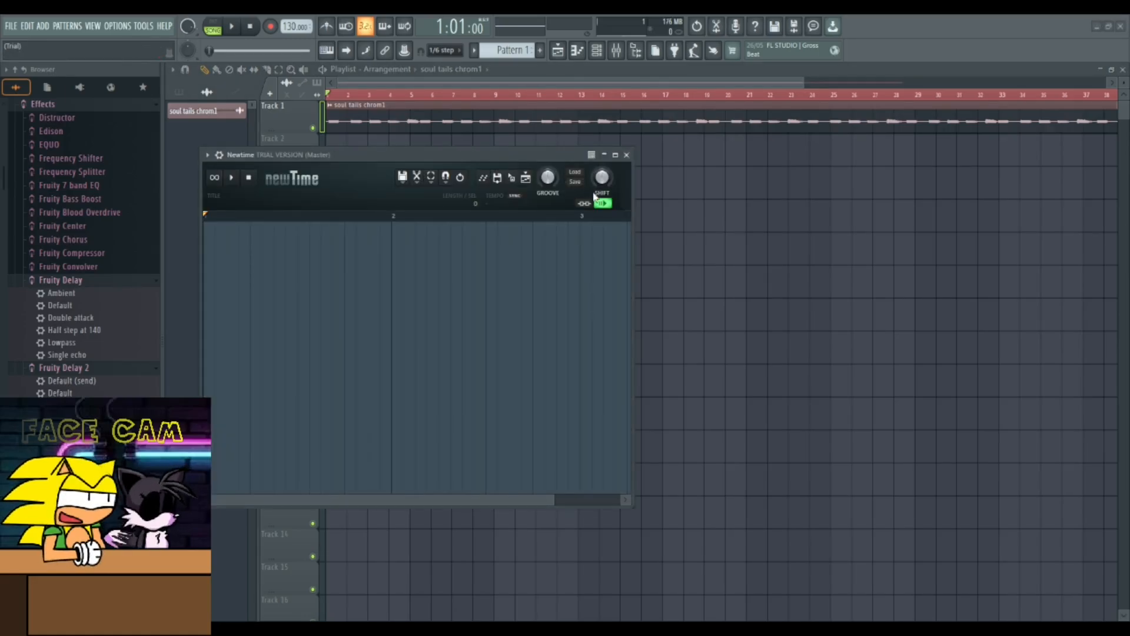
{"action": "left_click", "coordinate": [626, 155]}
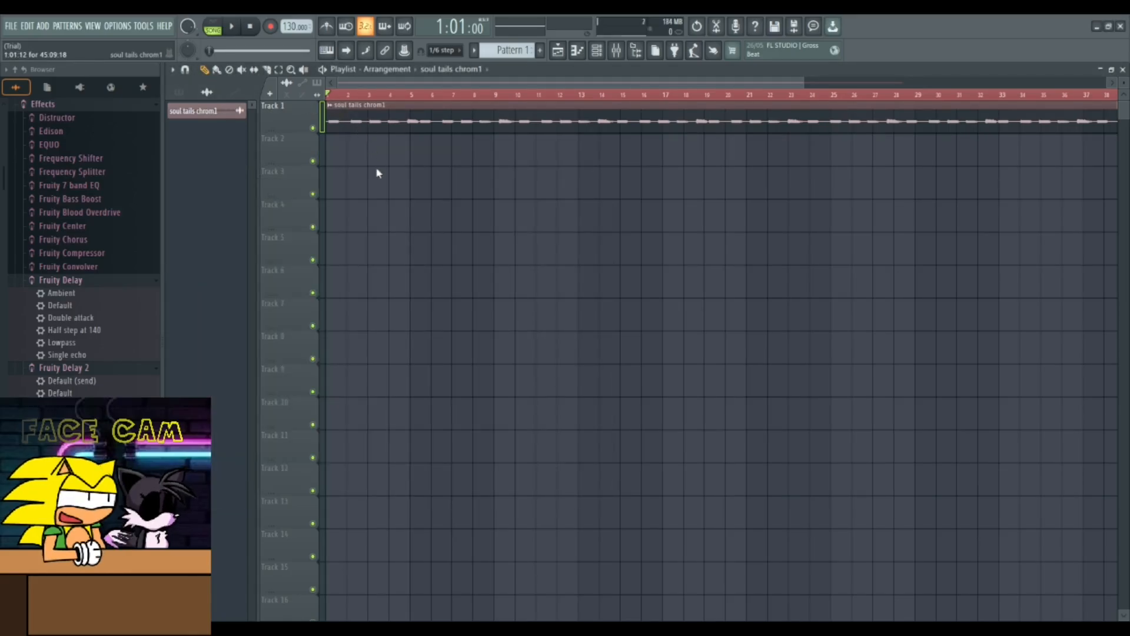
{"action": "left_click", "coordinate": [442, 151]}
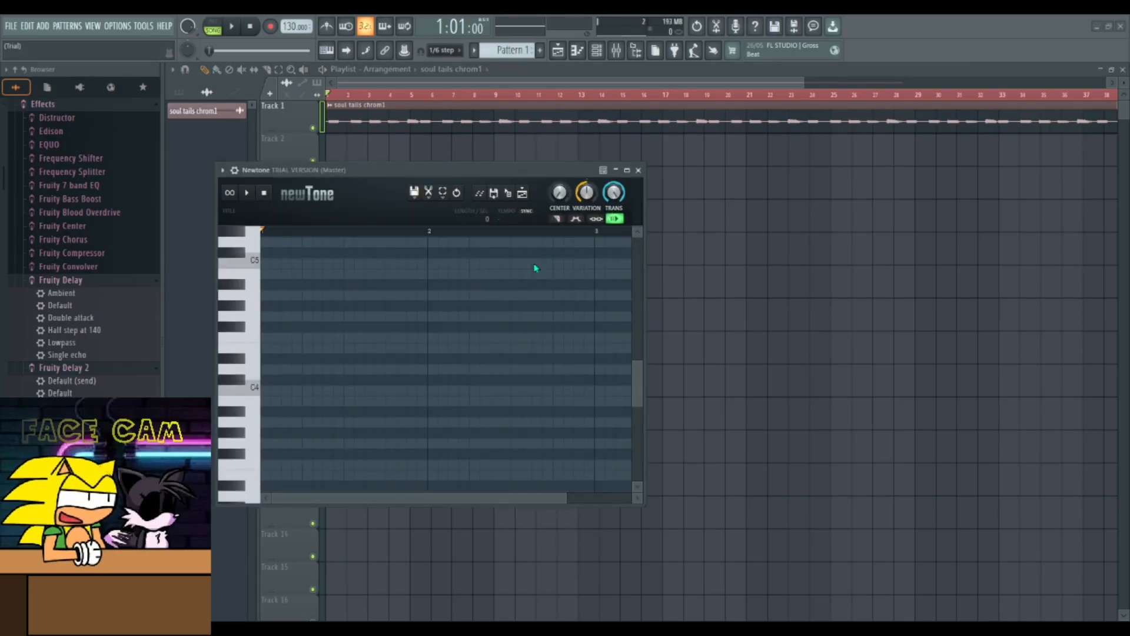
{"action": "left_click", "coordinate": [630, 171]}
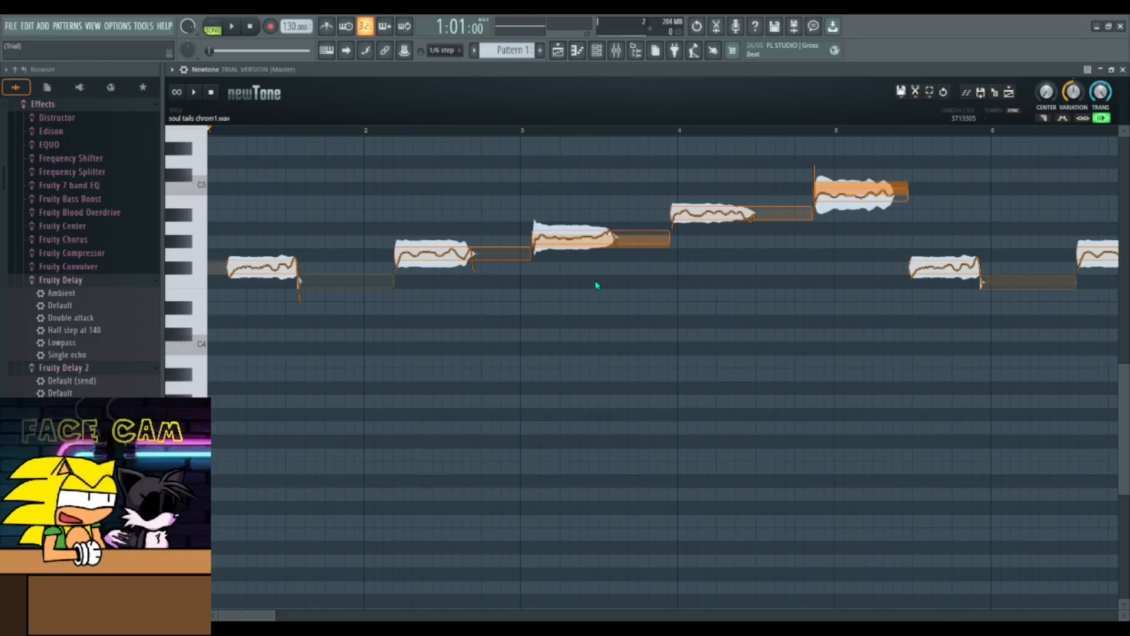
- Examine the sample's detected notes across the whole timeline in Newtone
{"action": "scroll", "coordinate": [582, 288], "scroll_direction": "down", "scroll_amount": 2}
{"action": "scroll", "coordinate": [575, 293], "scroll_direction": "down", "scroll_amount": 4}
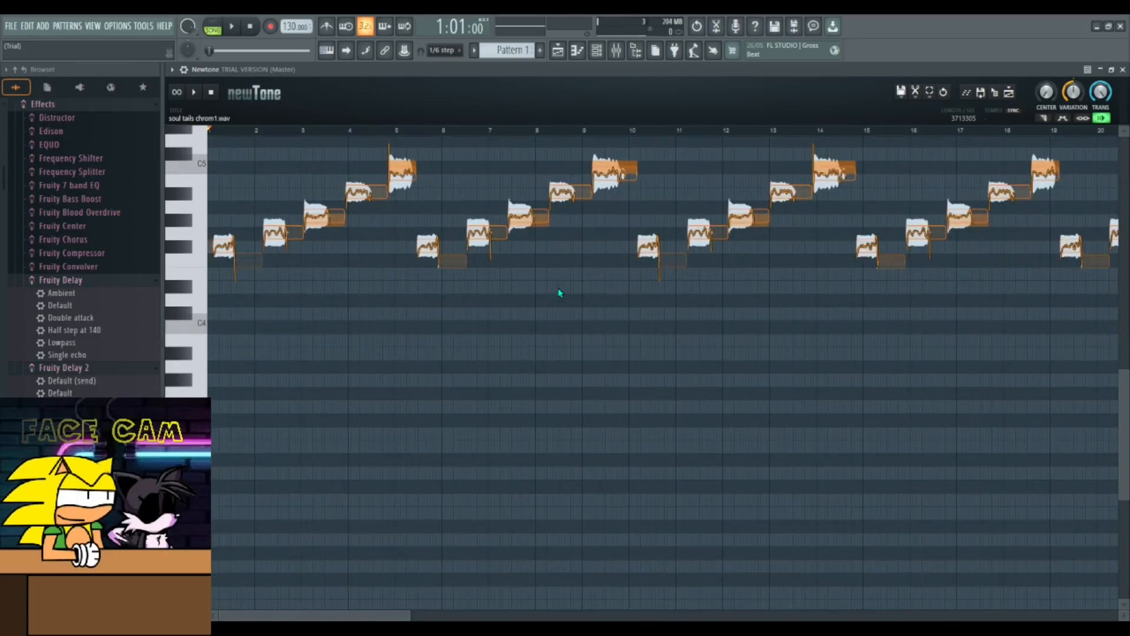
{"action": "scroll", "coordinate": [560, 292], "scroll_direction": "up", "scroll_amount": 5}
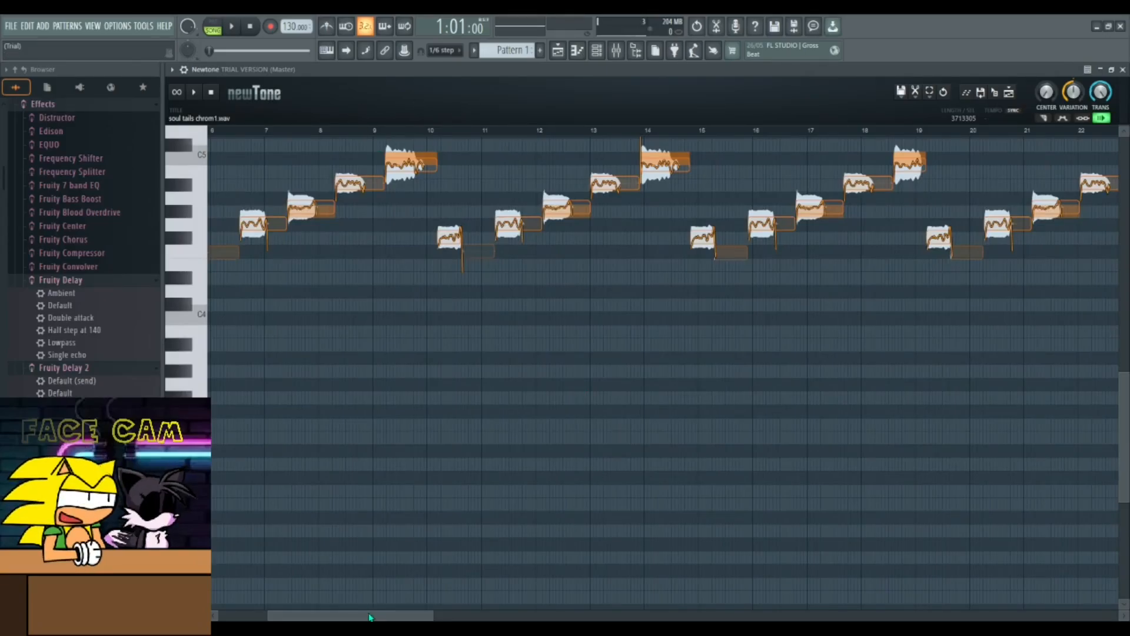
{"action": "left_click_drag", "start_coordinate": [370, 617], "coordinate": [321, 617]}
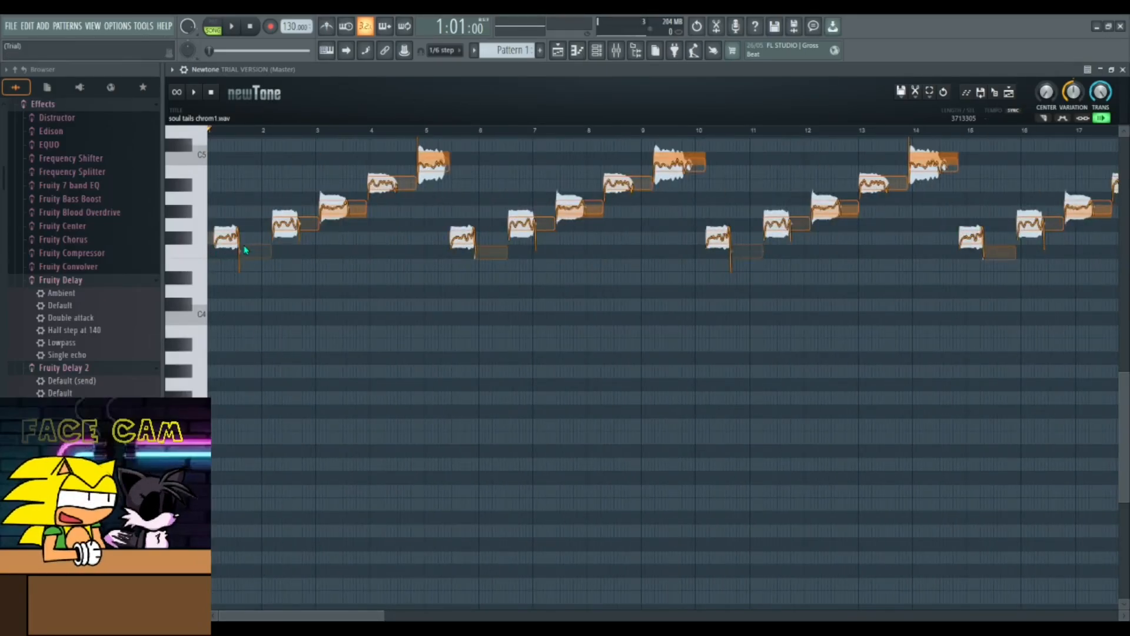
{"action": "left_click_drag", "start_coordinate": [220, 293], "coordinate": [1015, 394]}
{"action": "scroll", "coordinate": [913, 376], "scroll_direction": "down", "scroll_amount": 3}
{"action": "scroll", "coordinate": [914, 380], "scroll_direction": "down", "scroll_amount": 2}
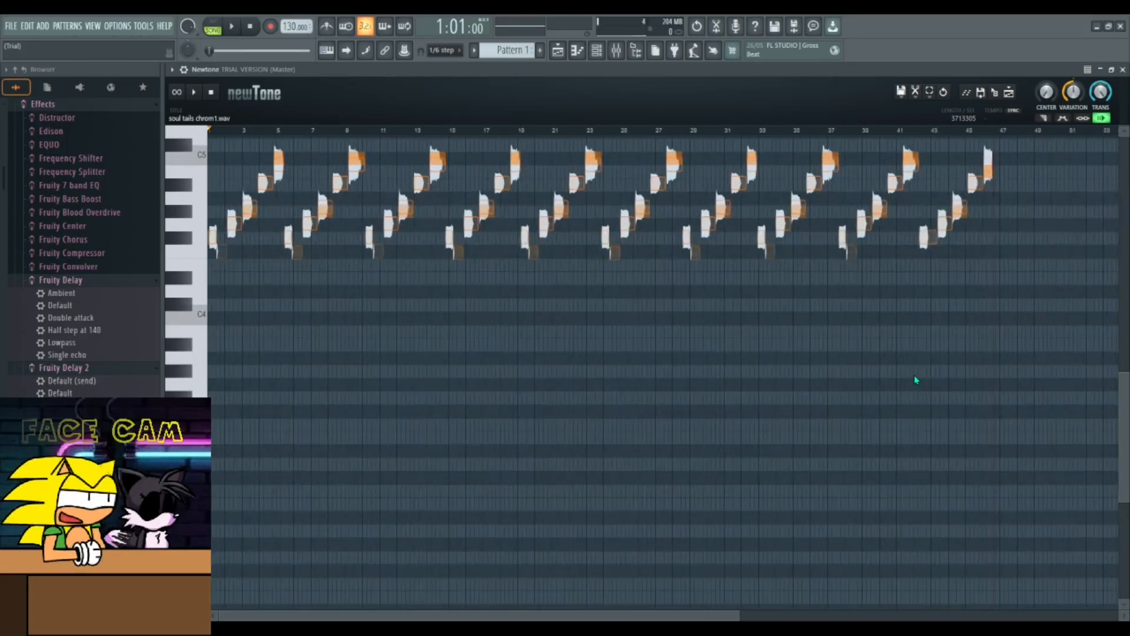
- Select all notes and transpose them down by about an octave
{"action": "left_click_drag", "start_coordinate": [880, 272], "coordinate": [169, 253]}
{"action": "key", "text": "Delete"}
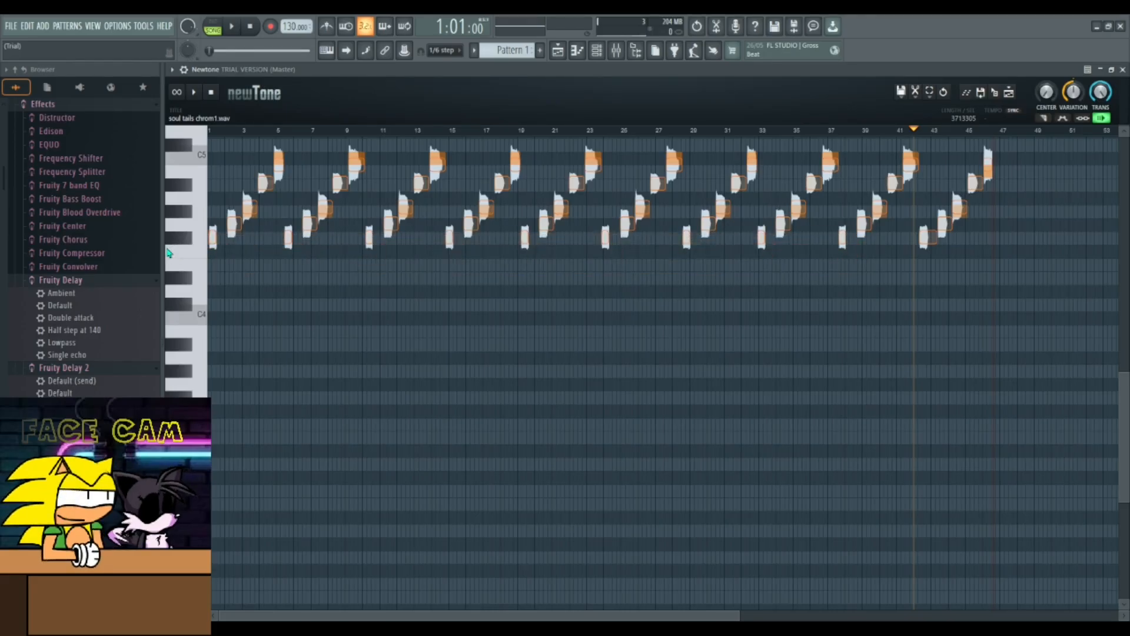
{"action": "key", "text": "ctrl+a"}
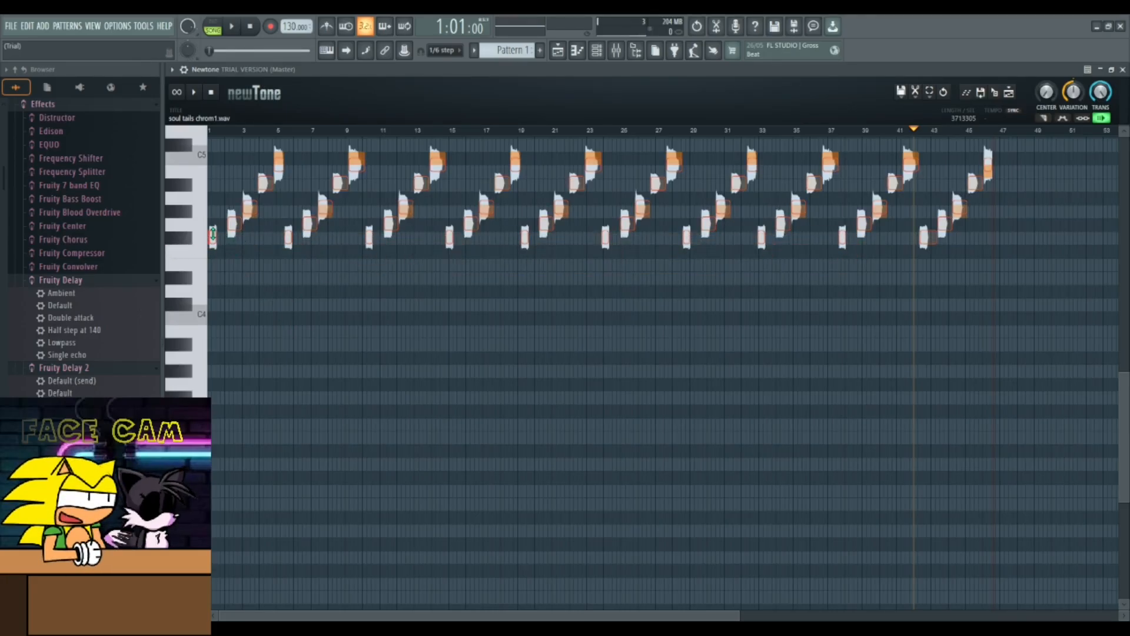
{"action": "left_click_drag", "start_coordinate": [212, 238], "coordinate": [214, 475]}
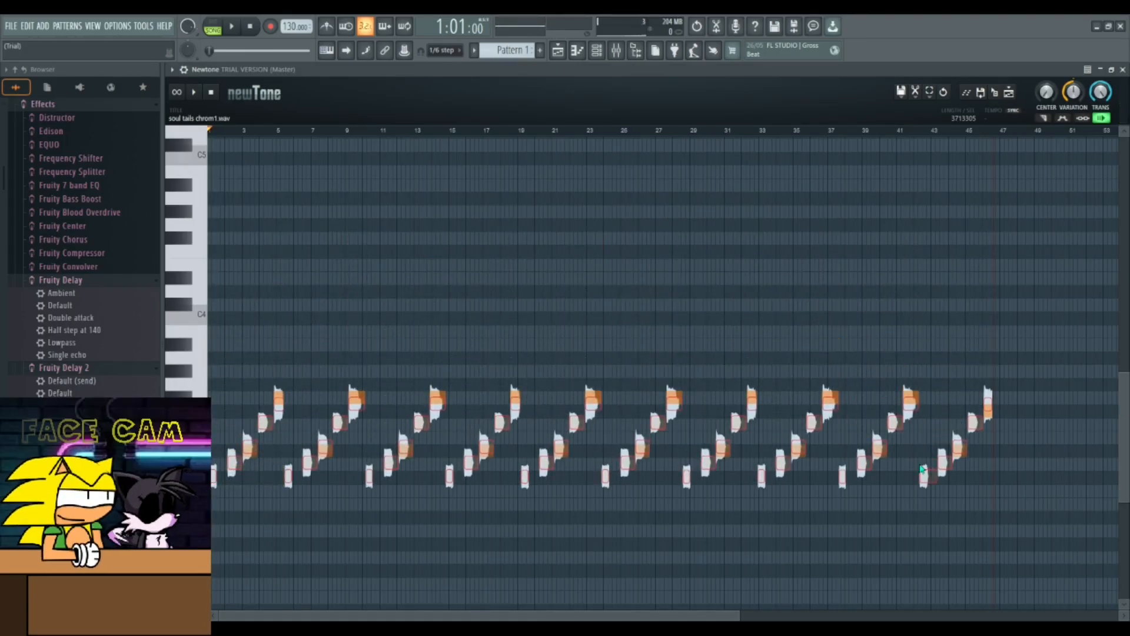
- Select the notes from the second loop (around bar 6) onward and raise them several semitones
{"action": "left_click_drag", "start_coordinate": [1127, 469], "coordinate": [1122, 506]}
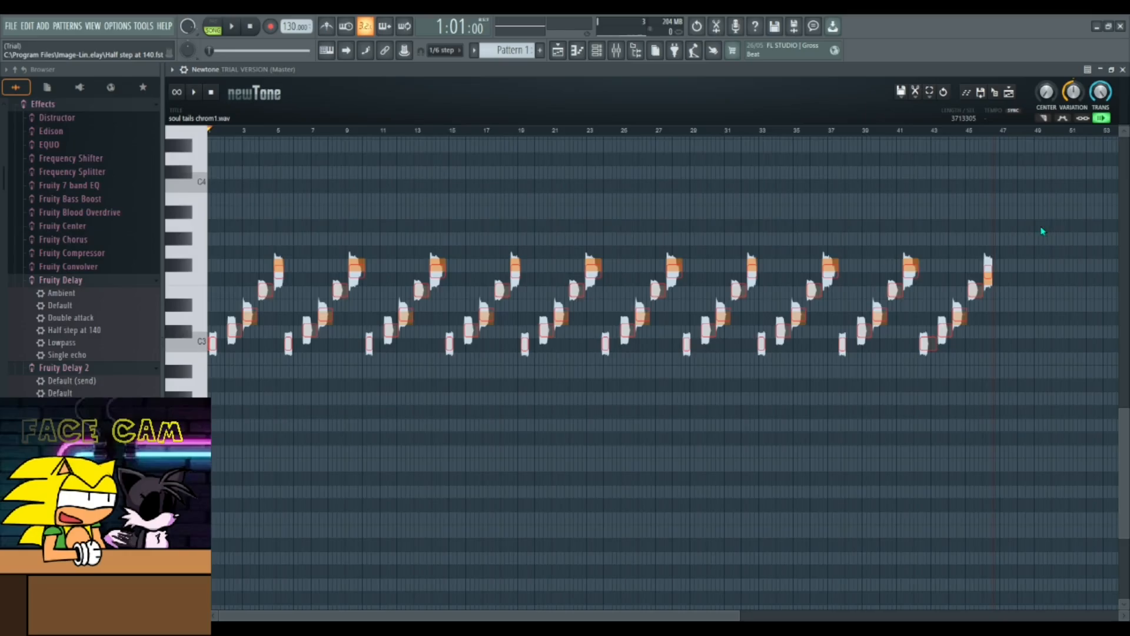
{"action": "left_click_drag", "start_coordinate": [1023, 226], "coordinate": [655, 215]}
{"action": "scroll", "coordinate": [256, 261], "scroll_direction": "up", "scroll_amount": 2}
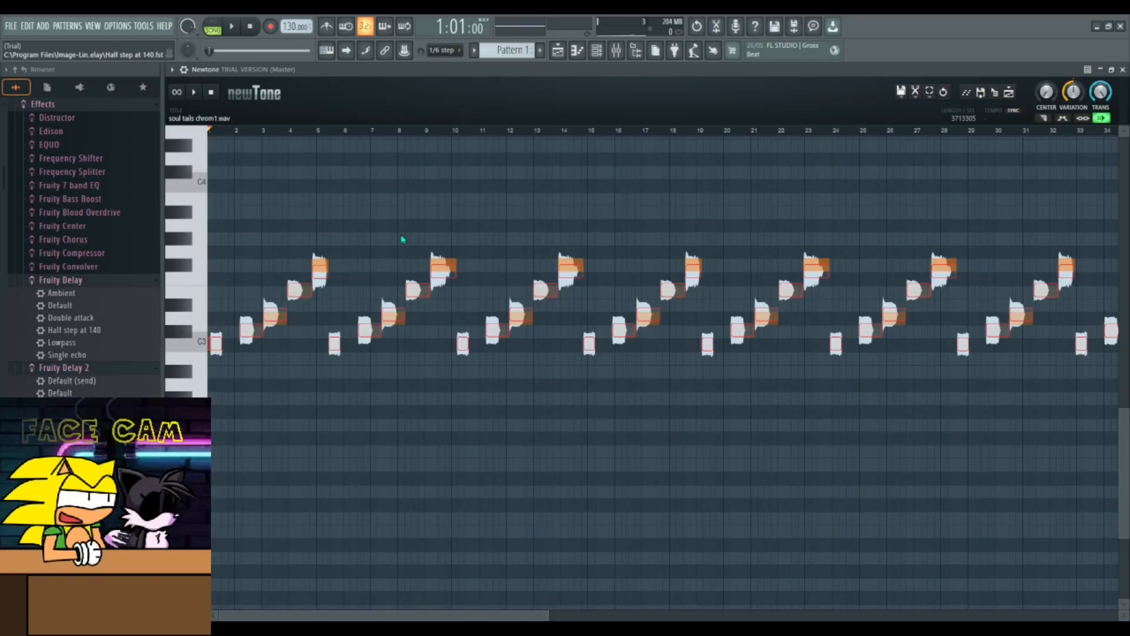
{"action": "left_click_drag", "start_coordinate": [310, 233], "coordinate": [208, 427]}
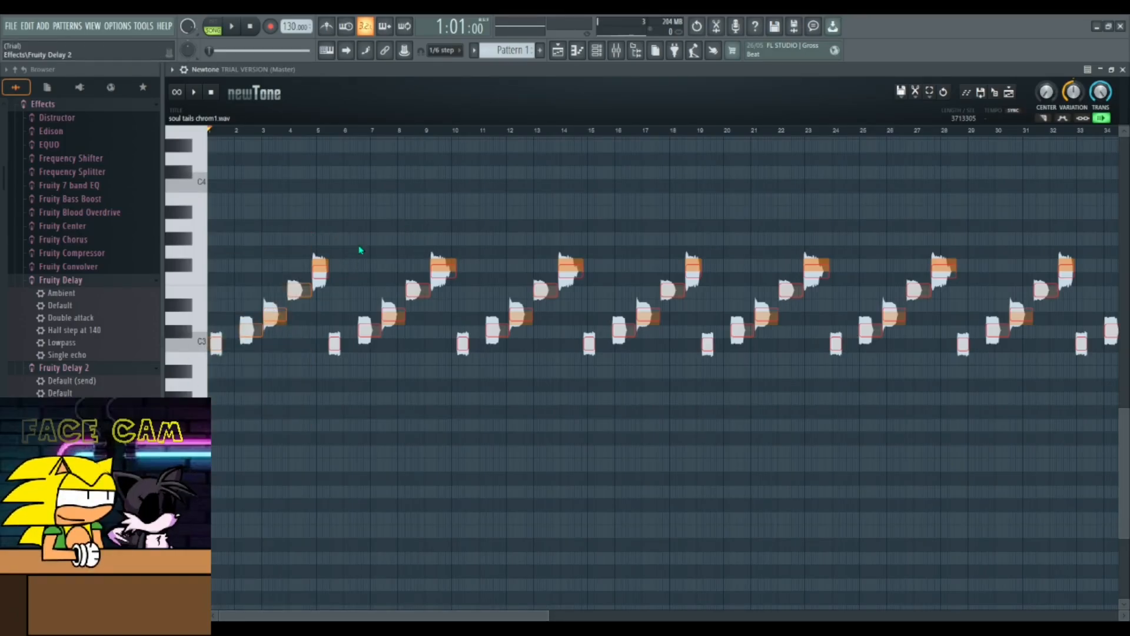
{"action": "left_click", "coordinate": [319, 262], "text": "shift"}
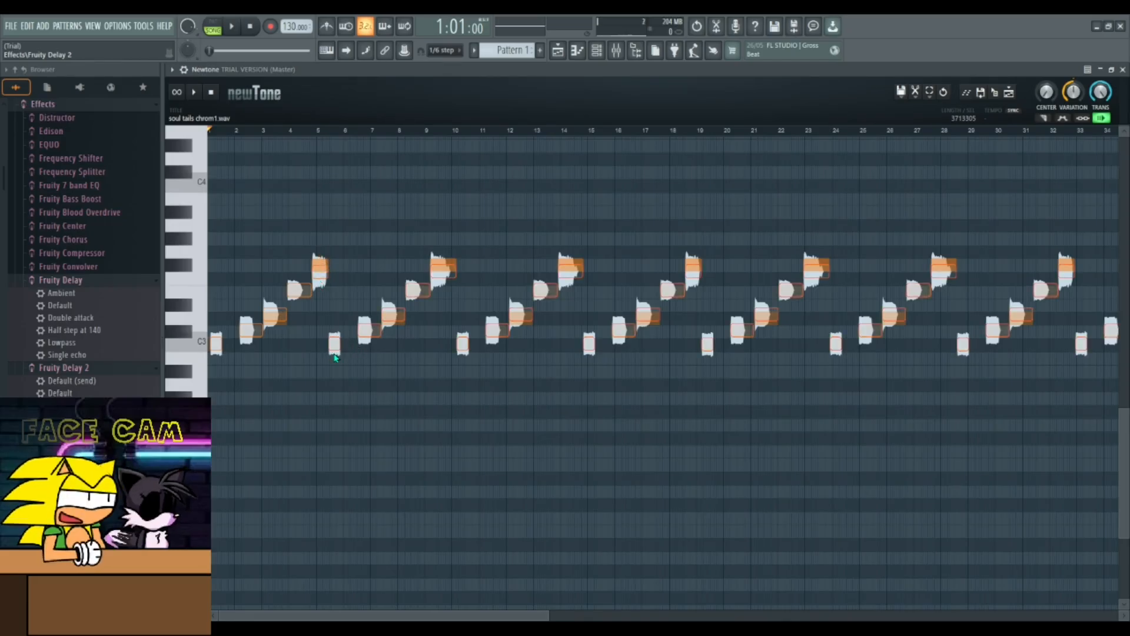
{"action": "left_click_drag", "start_coordinate": [345, 235], "coordinate": [999, 451]}
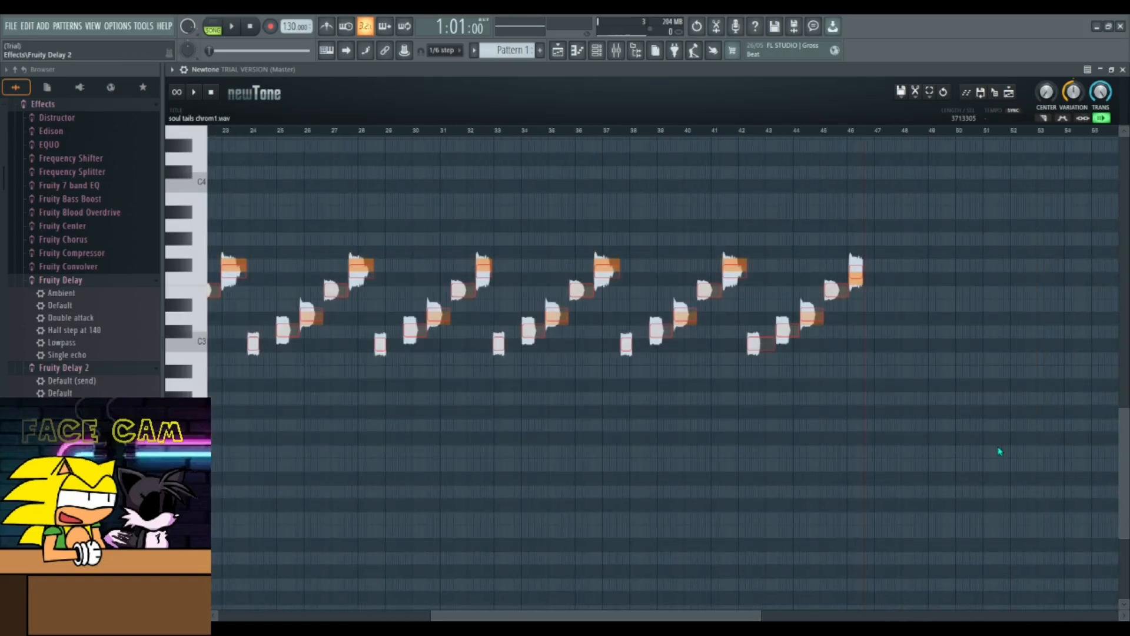
{"action": "scroll", "coordinate": [636, 469], "scroll_direction": "down", "scroll_amount": 2}
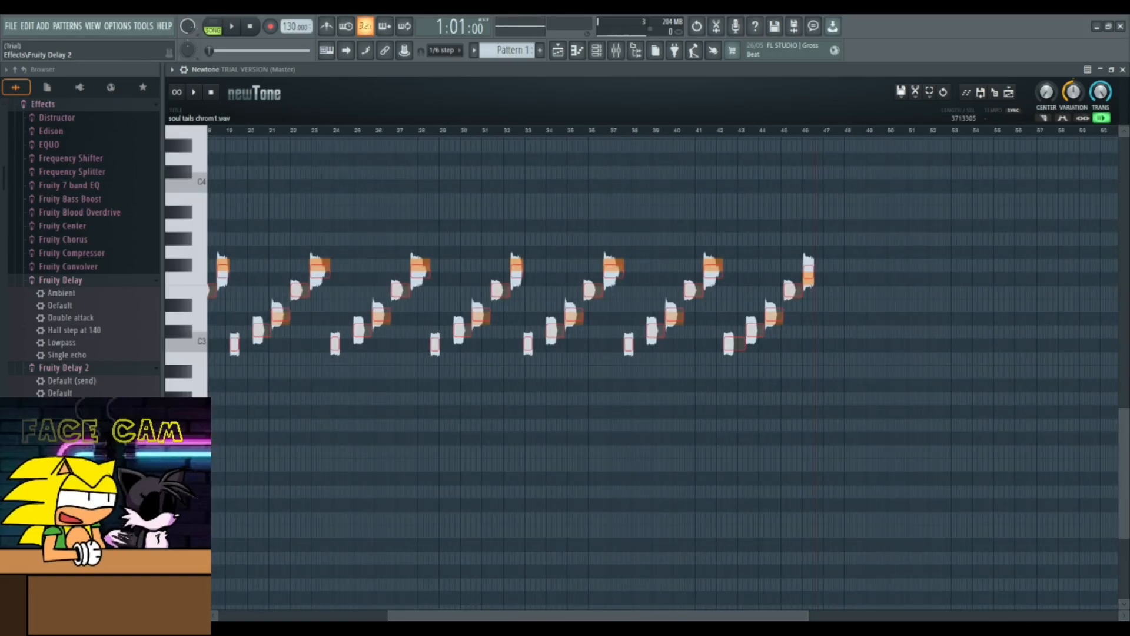
{"action": "left_click_drag", "start_coordinate": [545, 620], "coordinate": [424, 618]}
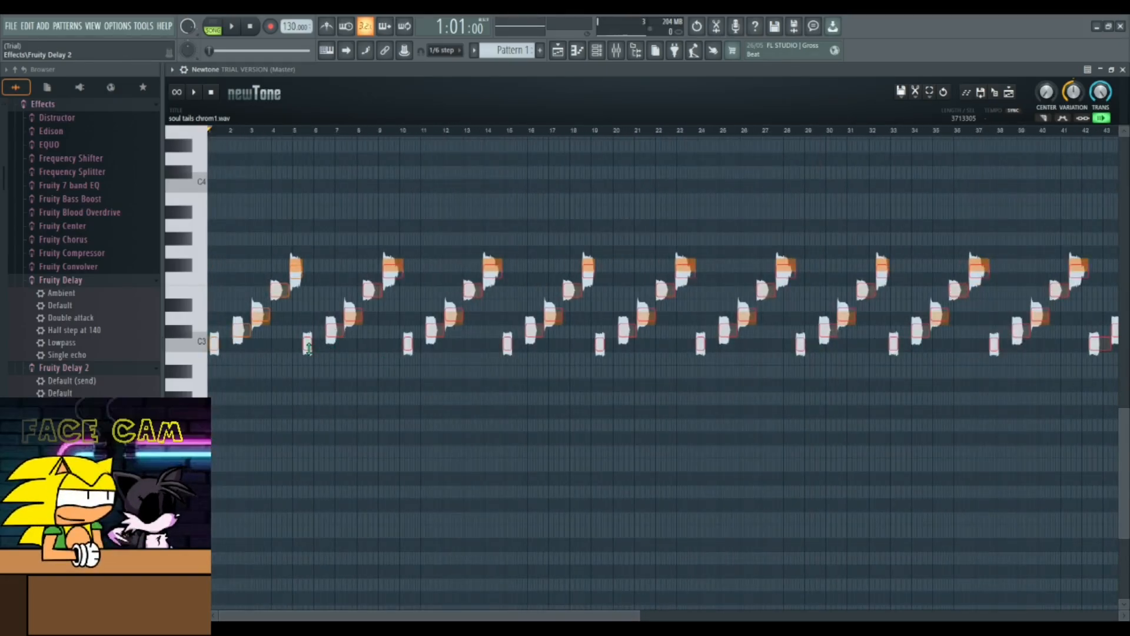
{"action": "left_click_drag", "start_coordinate": [307, 347], "coordinate": [318, 262]}
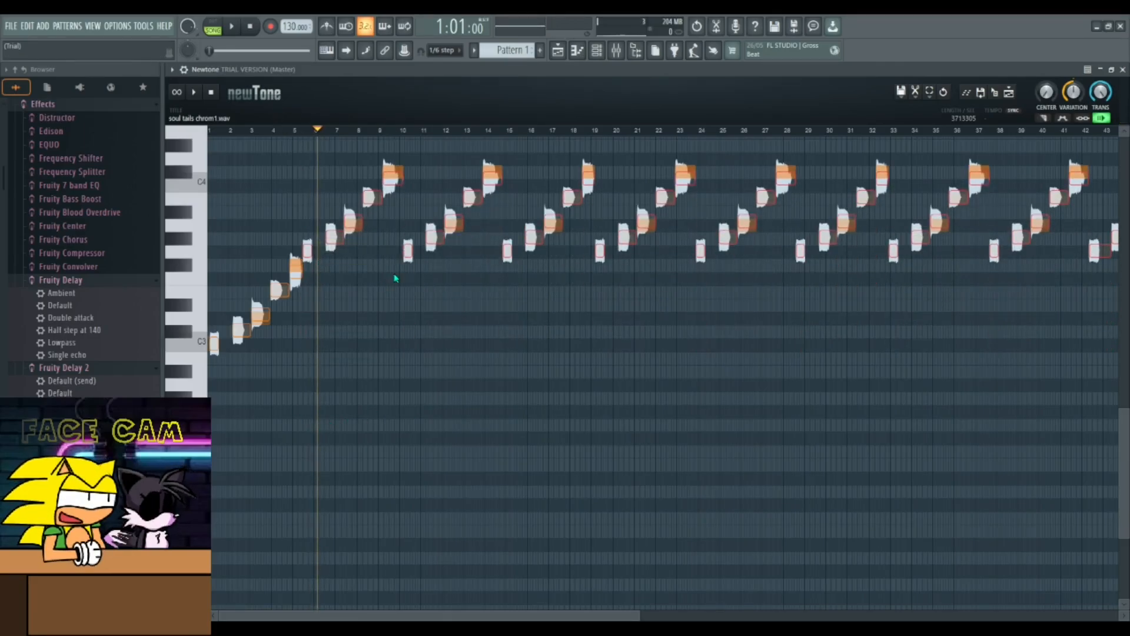
- Raise the notes from bar 10 onward higher, then lift the loop starting at bar 15 further
{"action": "left_click_drag", "start_coordinate": [398, 145], "coordinate": [308, 271]}
{"action": "left_click_drag", "start_coordinate": [407, 255], "coordinate": [407, 163]}
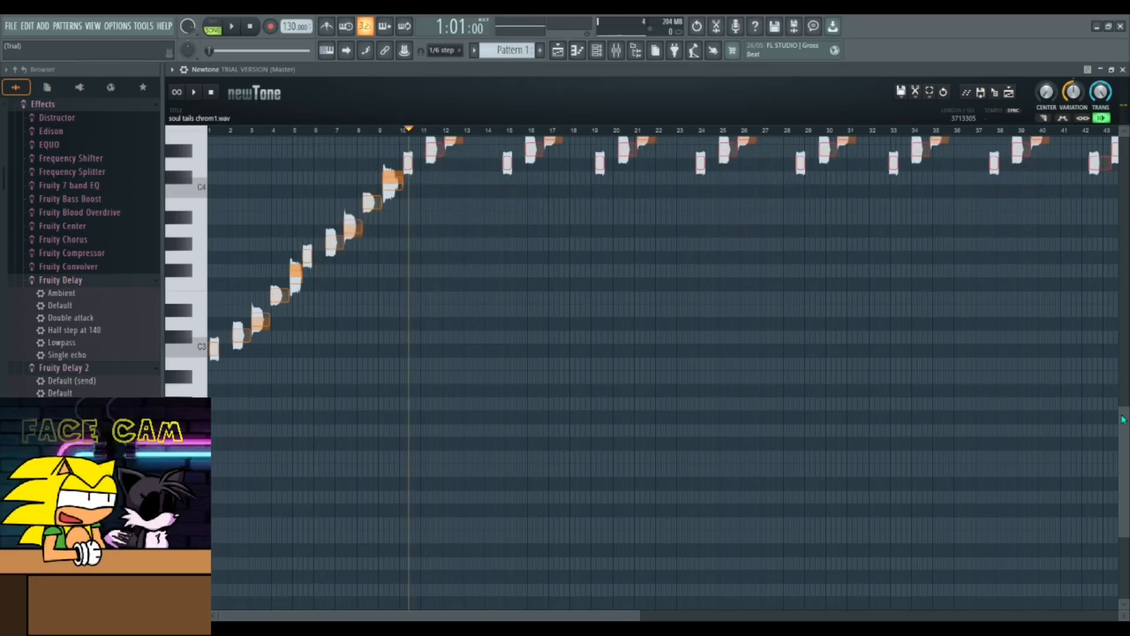
{"action": "scroll", "coordinate": [723, 291], "scroll_direction": "up", "scroll_amount": 5}
{"action": "left_click_drag", "start_coordinate": [510, 240], "coordinate": [410, 400]}
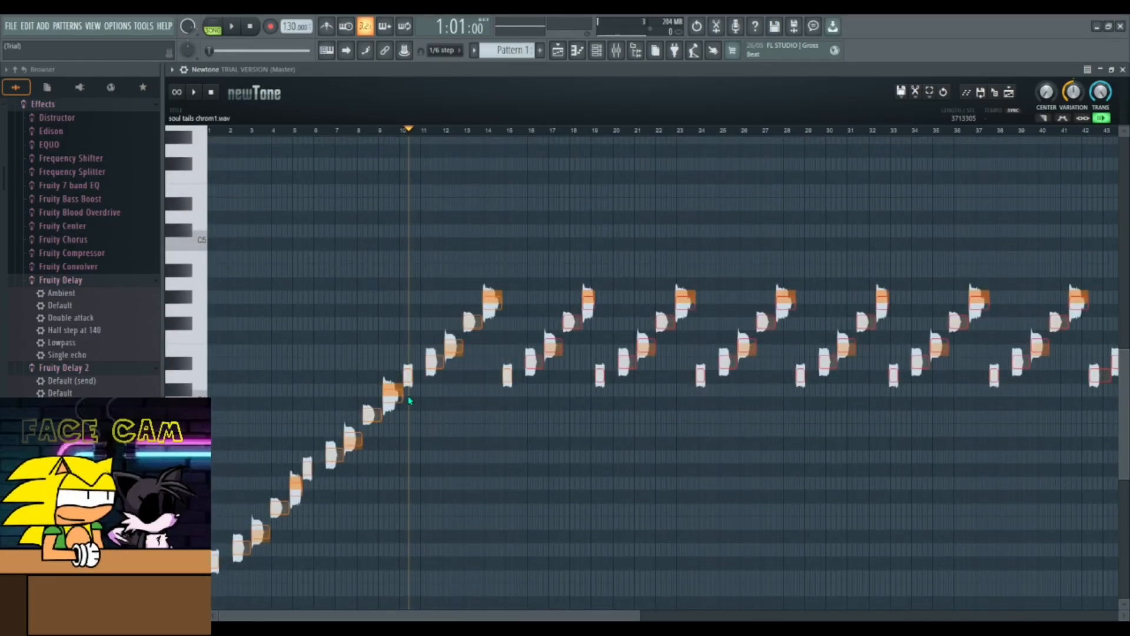
{"action": "left_click", "coordinate": [507, 377]}
{"action": "left_click_drag", "start_coordinate": [514, 265], "coordinate": [601, 266]}
{"action": "left_click", "coordinate": [510, 383]}
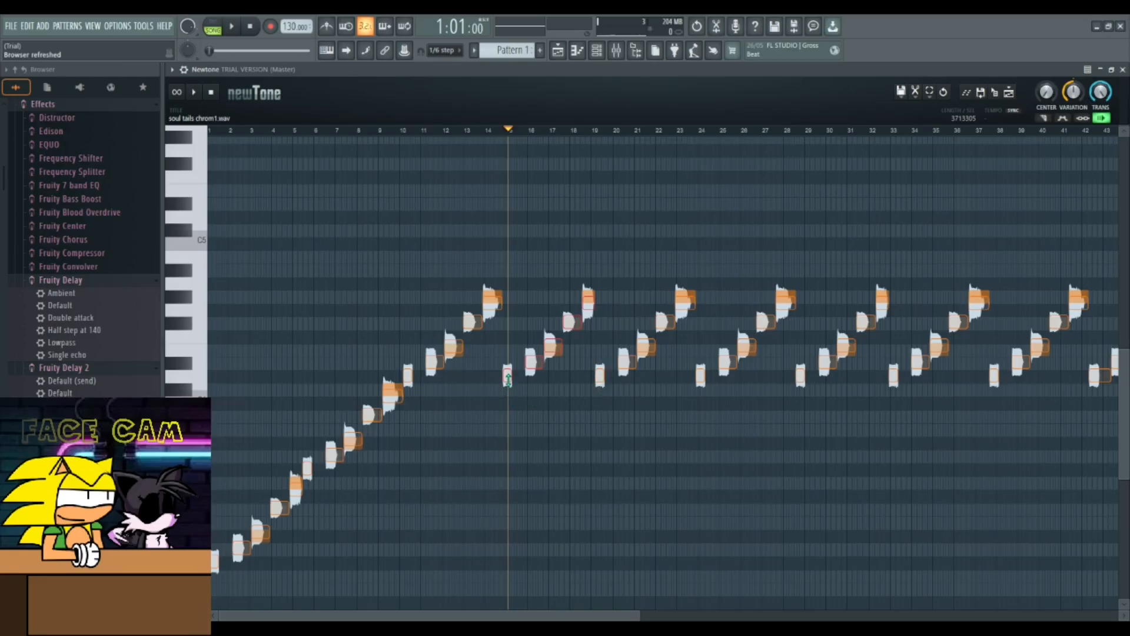
{"action": "left_click_drag", "start_coordinate": [508, 378], "coordinate": [508, 283]}
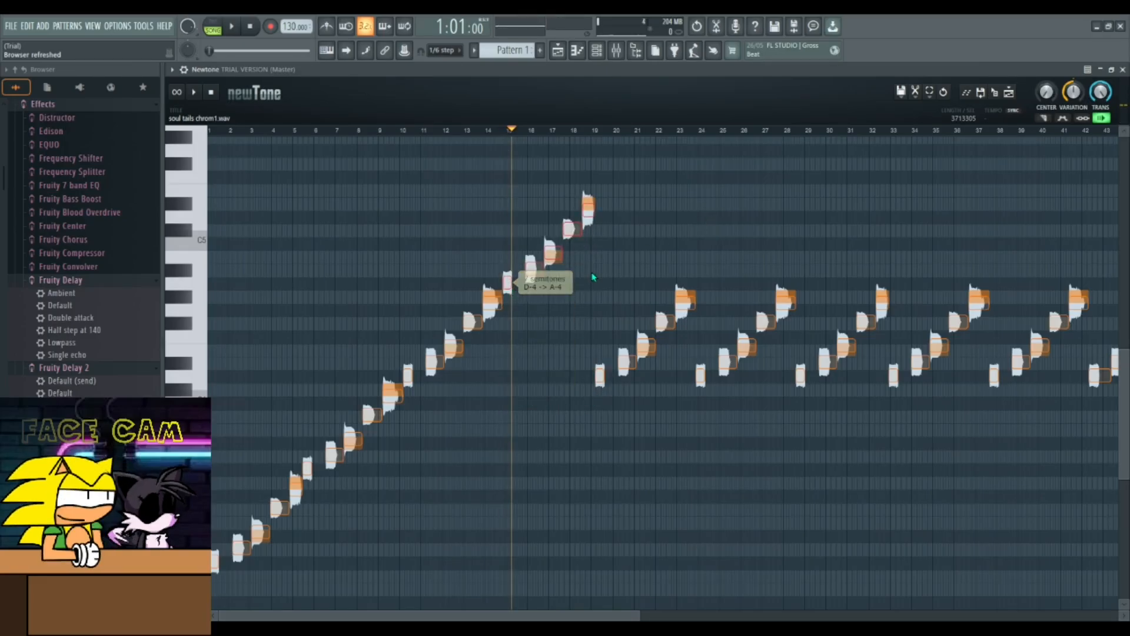
- Select the notes from bar 19 onward and raise them above the previous loop
{"action": "left_click_drag", "start_coordinate": [595, 249], "coordinate": [1101, 471]}
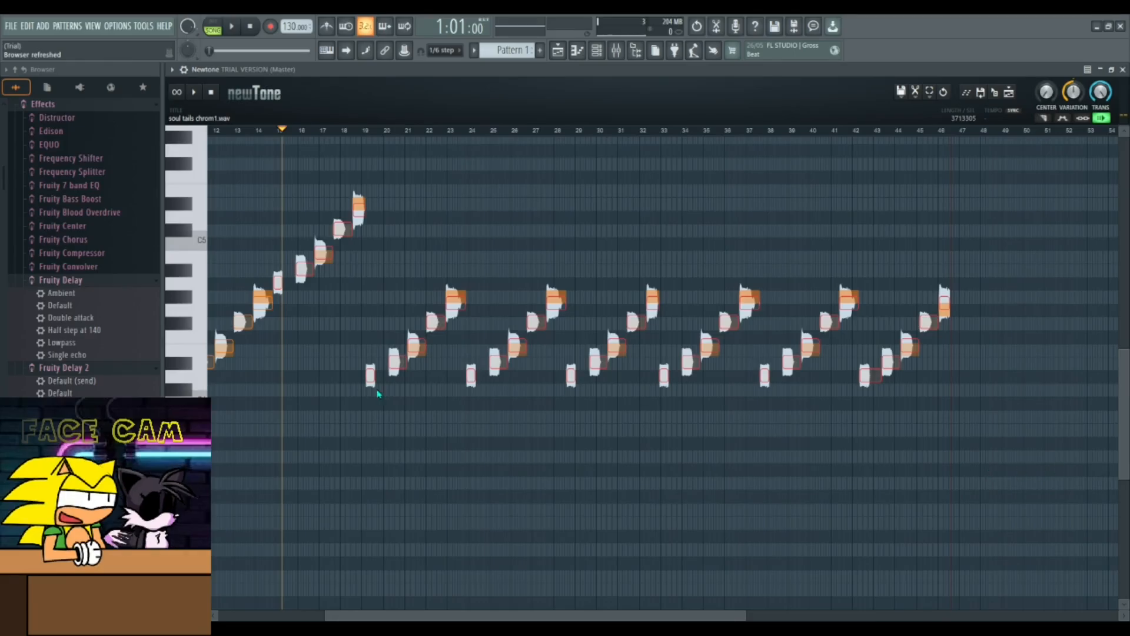
{"action": "mouse_move", "coordinate": [372, 379]}
{"action": "left_mouse_down"}
{"action": "mouse_move", "coordinate": [371, 240]}
{"action": "mouse_move", "coordinate": [376, 375]}
{"action": "left_mouse_up"}
{"action": "left_click_drag", "start_coordinate": [353, 199], "coordinate": [282, 299]}
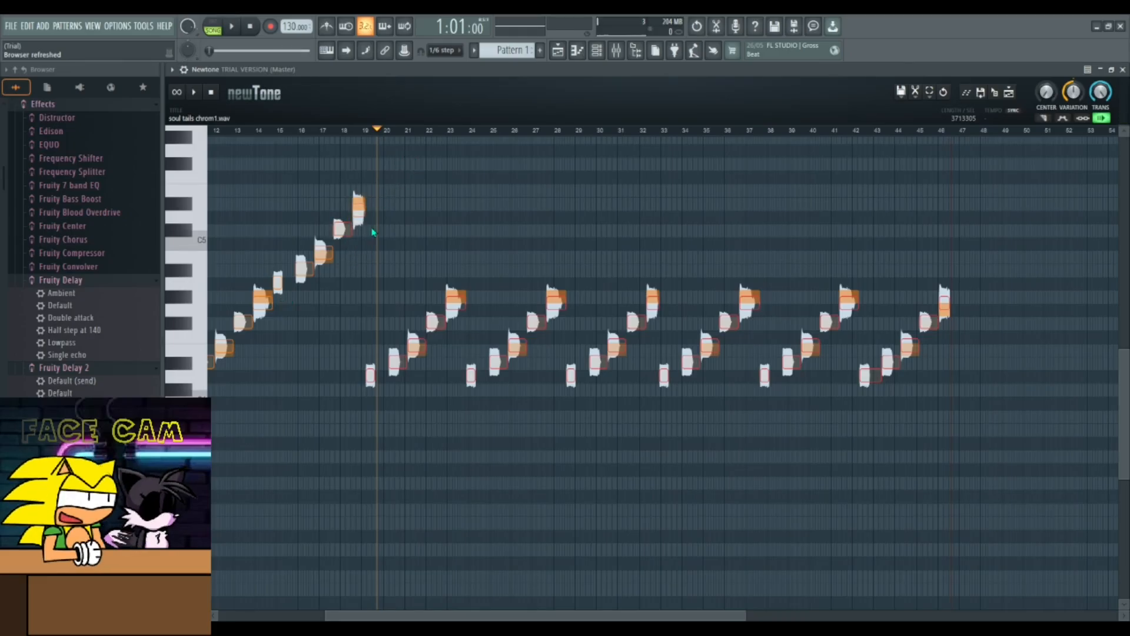
{"action": "left_click_drag", "start_coordinate": [370, 375], "coordinate": [377, 189]}
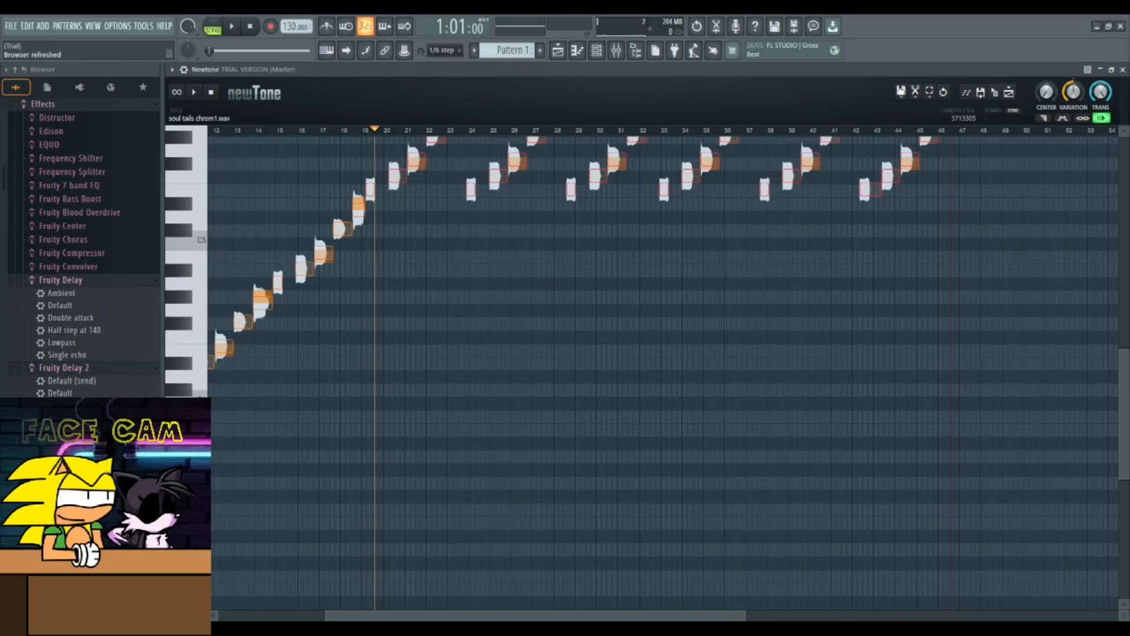
- Select the notes from bar 24 onward and raise them by 6 semitones
{"action": "scroll", "coordinate": [826, 252], "scroll_direction": "right", "scroll_amount": 3}
{"action": "scroll", "coordinate": [827, 253], "scroll_direction": "up", "scroll_amount": 5}
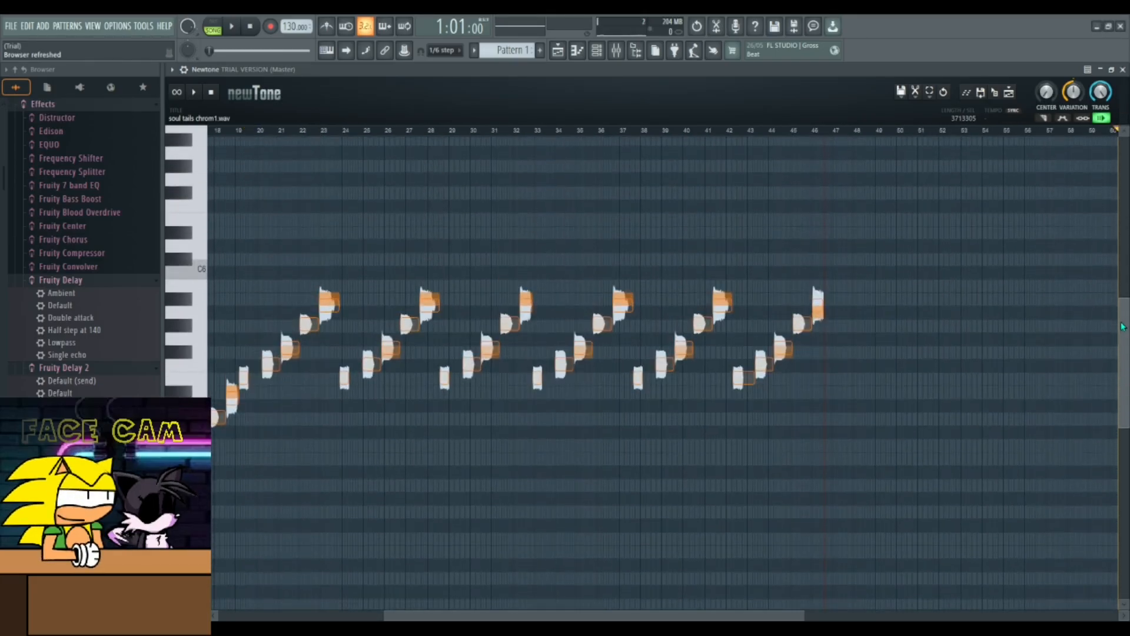
{"action": "left_click_drag", "start_coordinate": [845, 240], "coordinate": [340, 478]}
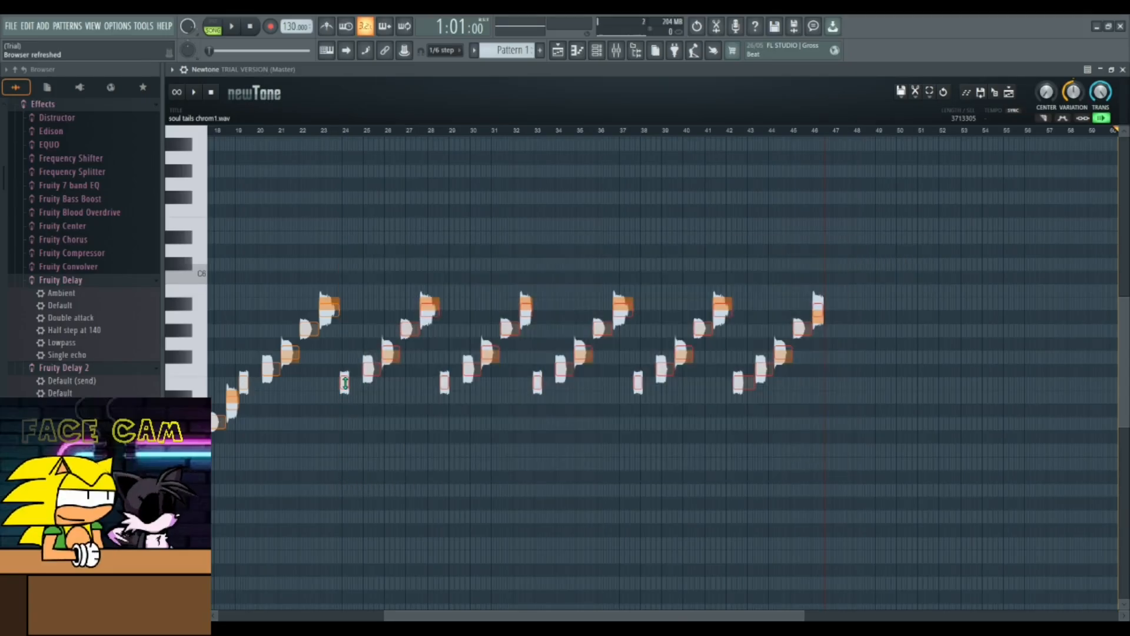
{"action": "left_click_drag", "start_coordinate": [345, 381], "coordinate": [357, 291]}
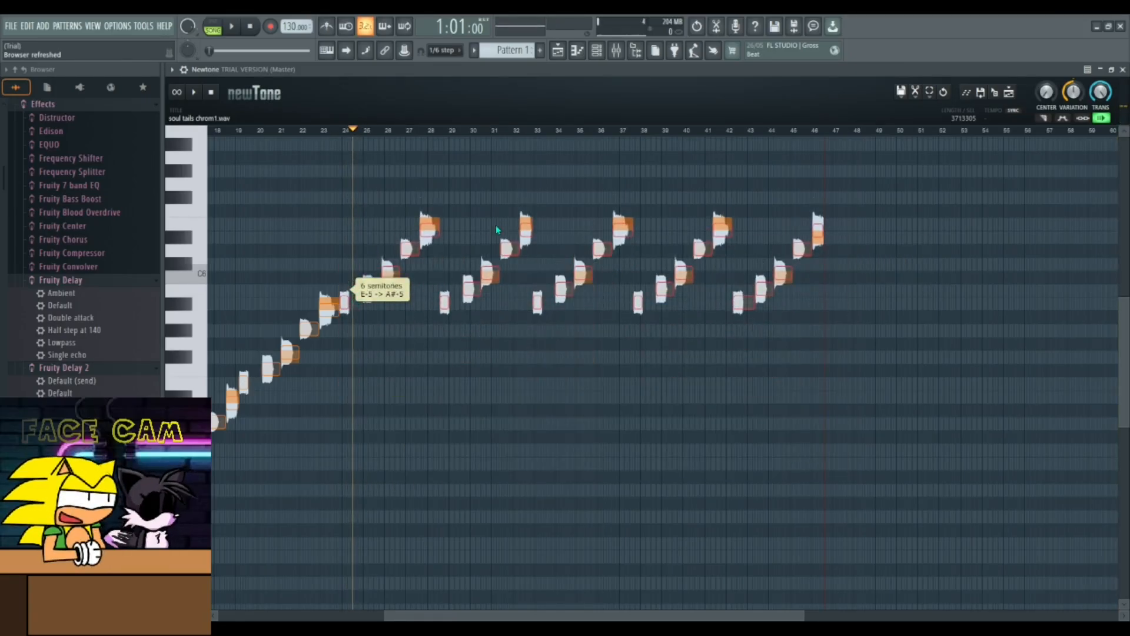
- Select the notes from bar 28 onward and raise them by 3 semitones
{"action": "left_click_drag", "start_coordinate": [846, 176], "coordinate": [359, 302]}
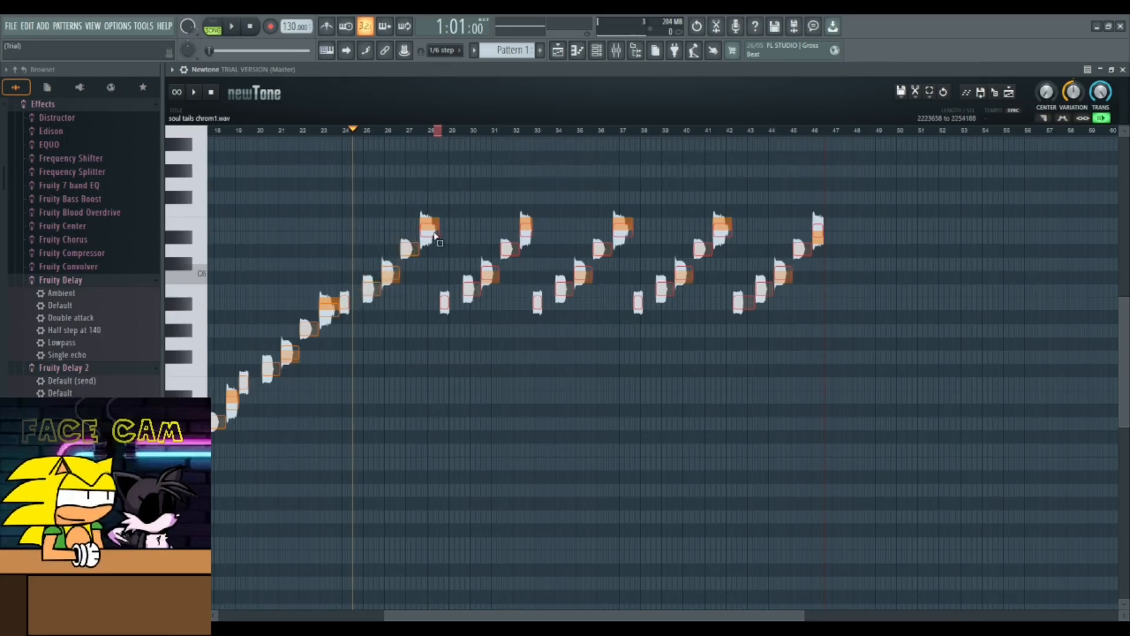
{"action": "left_click", "coordinate": [436, 132]}
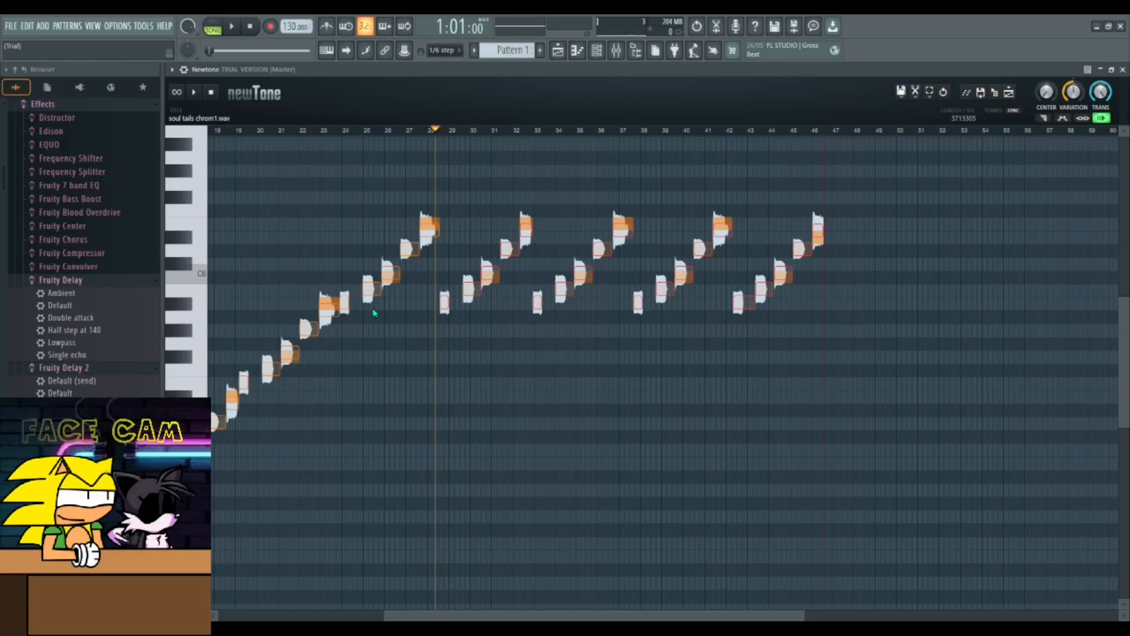
{"action": "left_click_drag", "start_coordinate": [444, 303], "coordinate": [444, 219]}
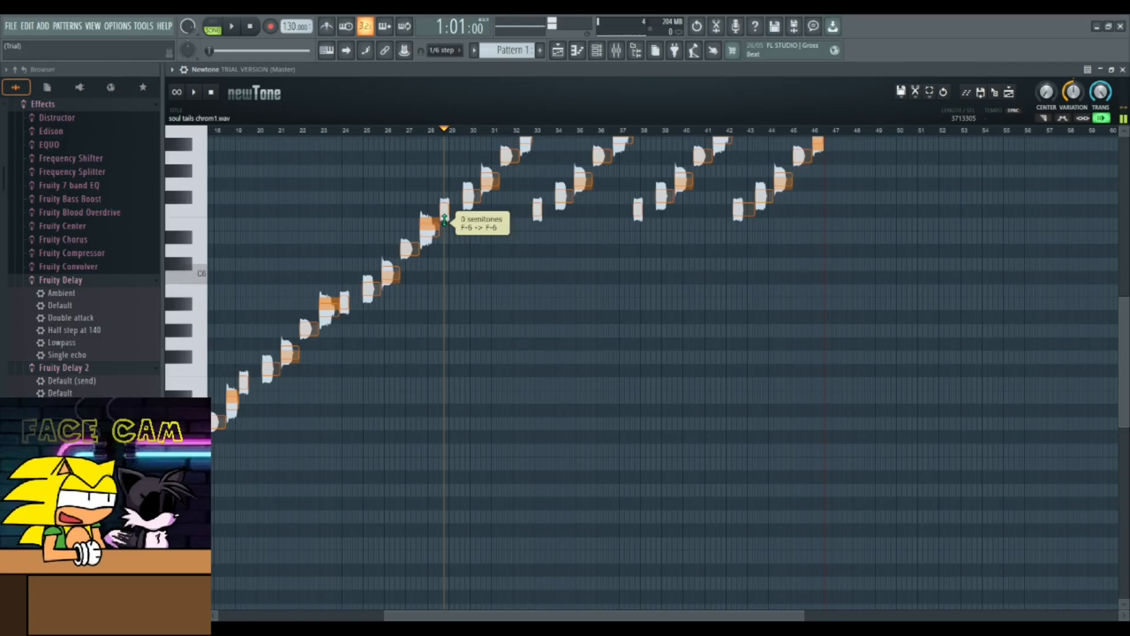
- Select the notes from bar 33 onward and raise them by 7 semitones
{"action": "scroll", "coordinate": [665, 371], "scroll_direction": "up", "scroll_amount": 3}
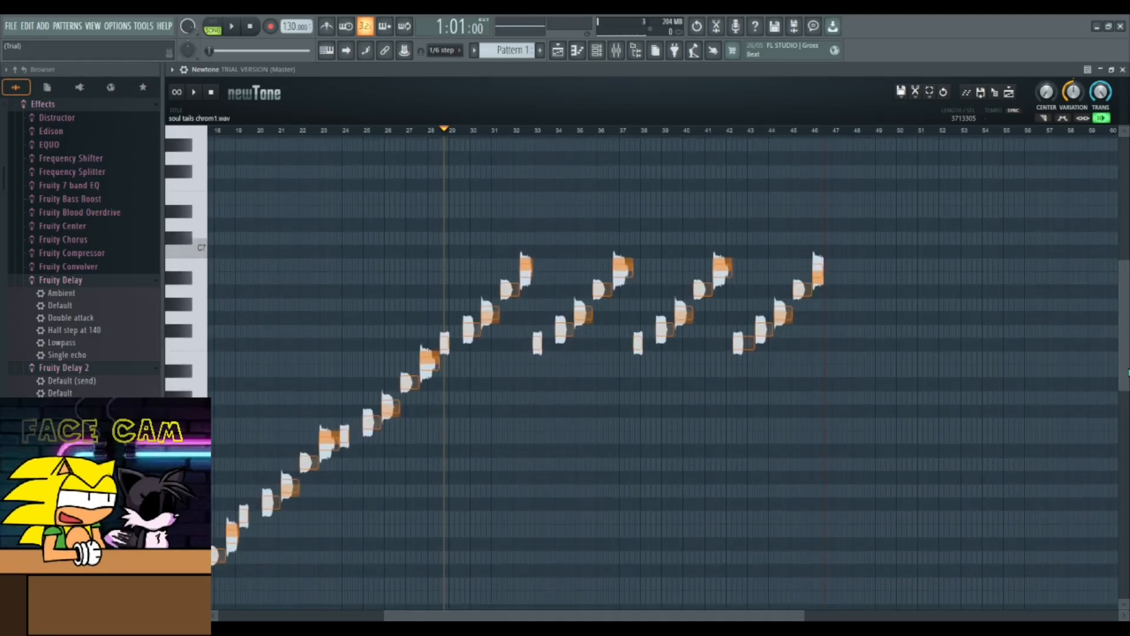
{"action": "left_click_drag", "start_coordinate": [879, 235], "coordinate": [542, 438]}
{"action": "left_click_drag", "start_coordinate": [537, 347], "coordinate": [536, 250]}
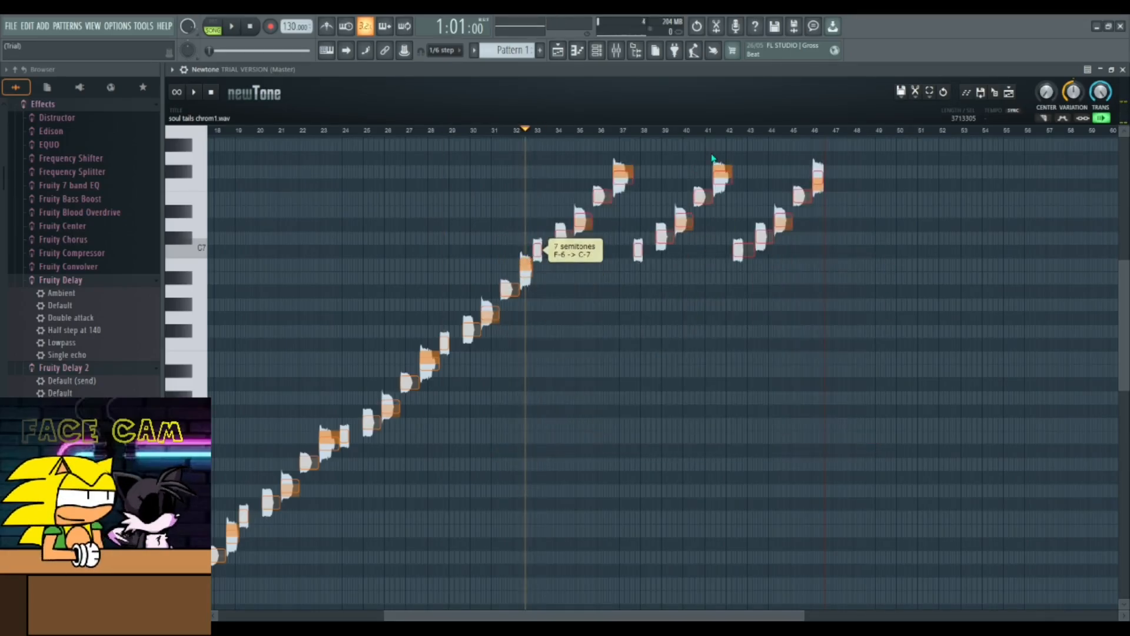
- Select the notes from bar 37 onward and raise them by 6 semitones
{"action": "left_click", "coordinate": [851, 141]}
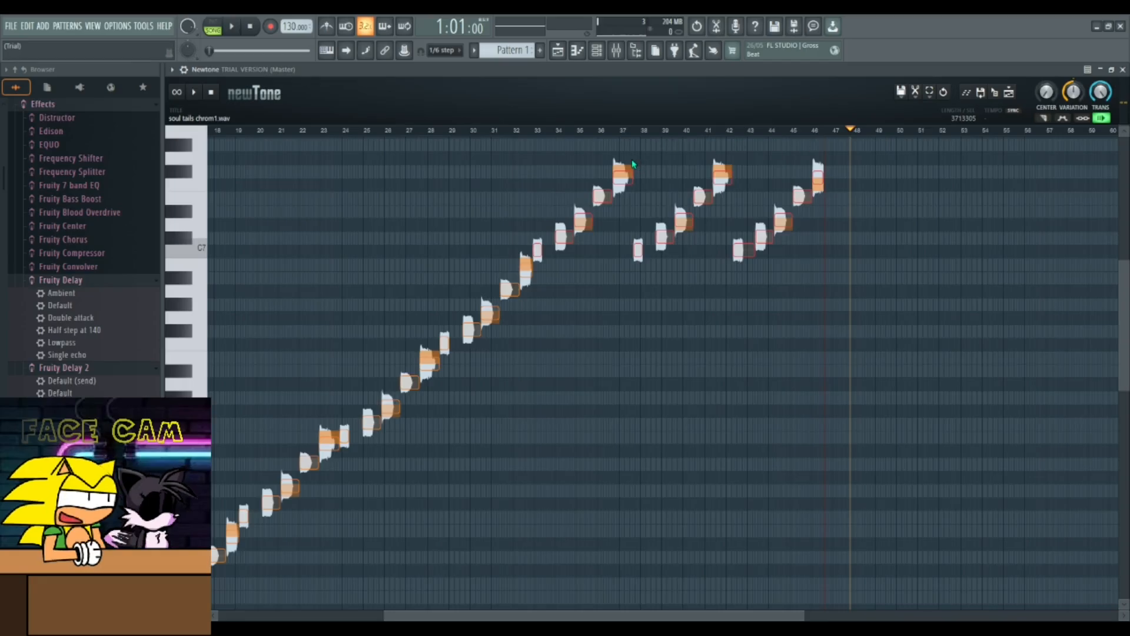
{"action": "left_click_drag", "start_coordinate": [628, 156], "coordinate": [538, 276]}
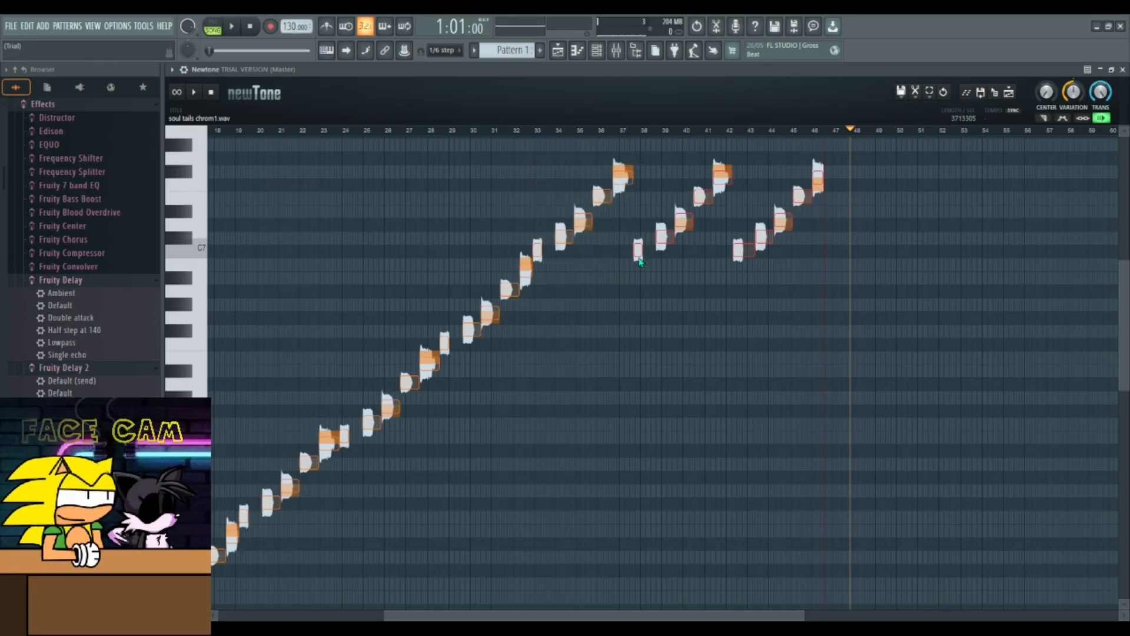
{"action": "left_click_drag", "start_coordinate": [639, 254], "coordinate": [639, 177]}
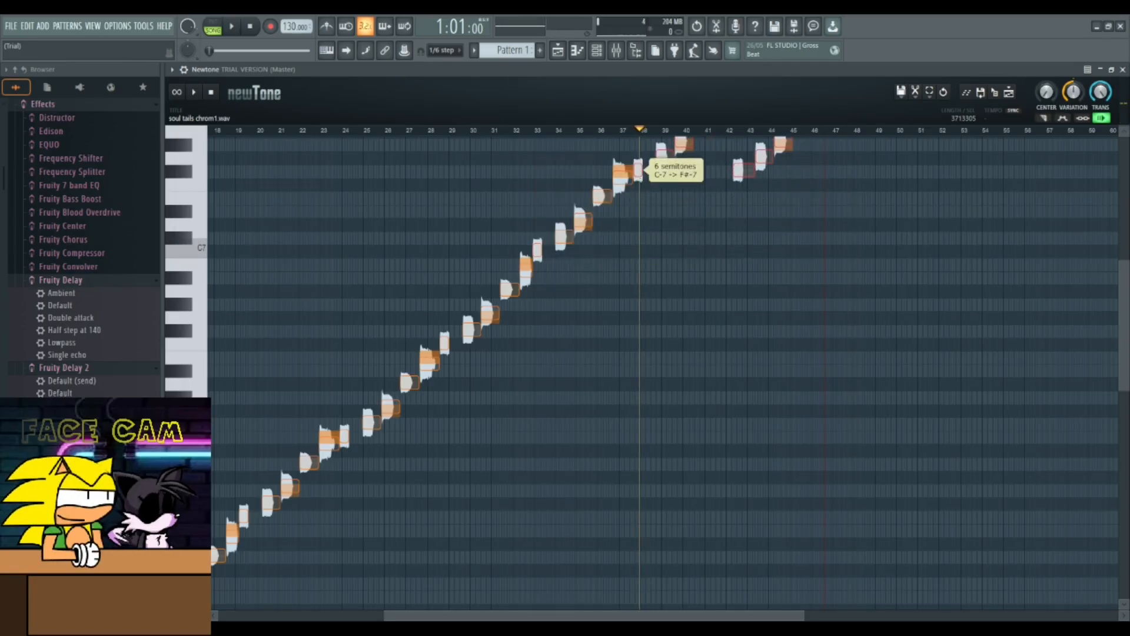
- Select the final loop's notes from bar 42 onward and raise them by another 6 semitones
{"action": "scroll", "coordinate": [938, 169], "scroll_direction": "up", "scroll_amount": 3}
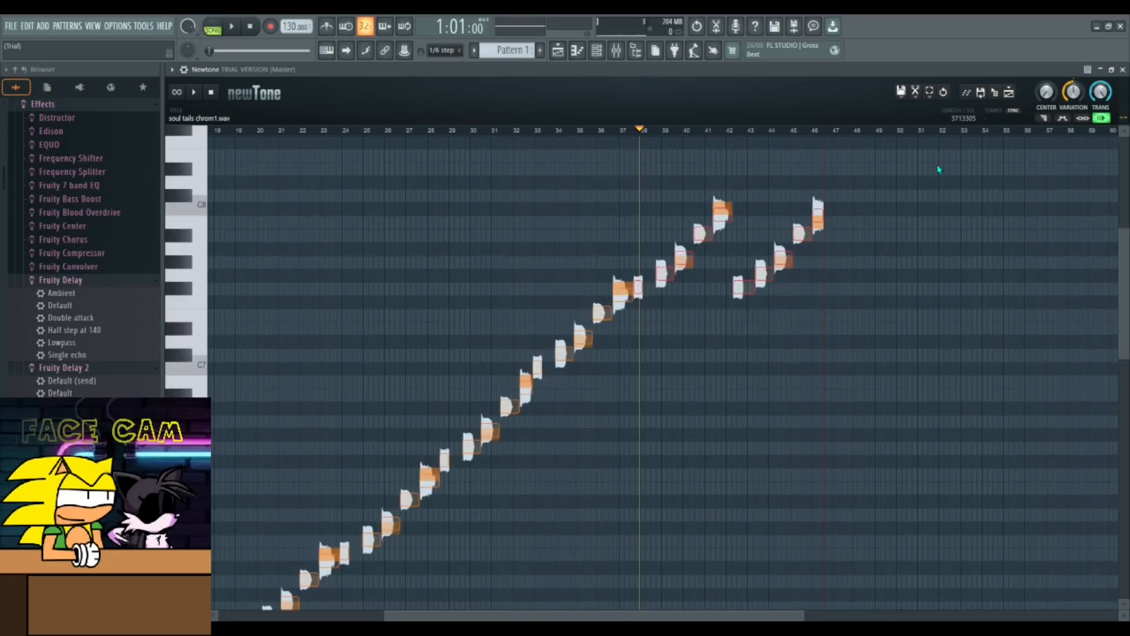
{"action": "left_click_drag", "start_coordinate": [923, 170], "coordinate": [753, 277]}
{"action": "left_click_drag", "start_coordinate": [734, 172], "coordinate": [637, 302]}
{"action": "left_click_drag", "start_coordinate": [745, 245], "coordinate": [744, 165]}
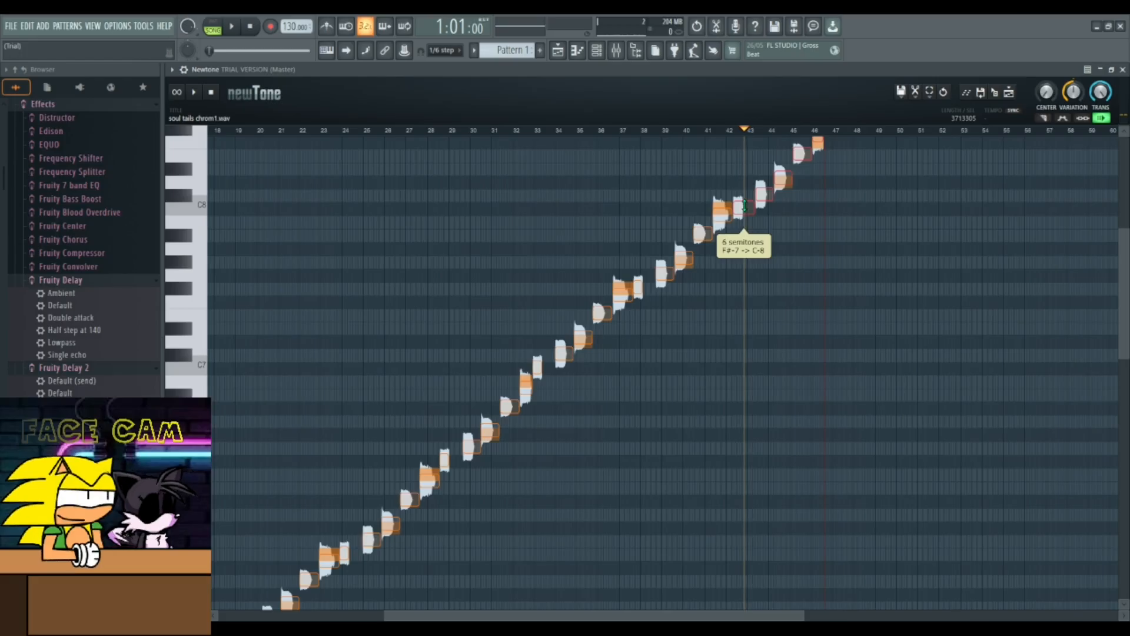
- Play back the last loops from around bar 42 to hear the rising melody
{"action": "left_click", "coordinate": [732, 135]}
{"action": "key", "text": "space"}
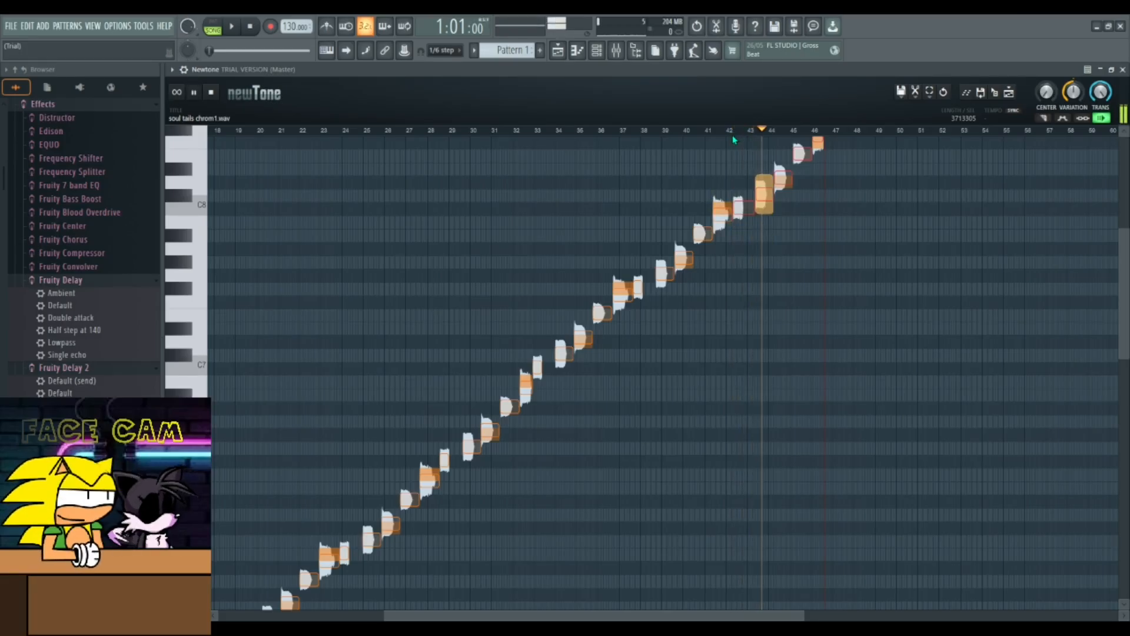
{"action": "left_click", "coordinate": [665, 333]}
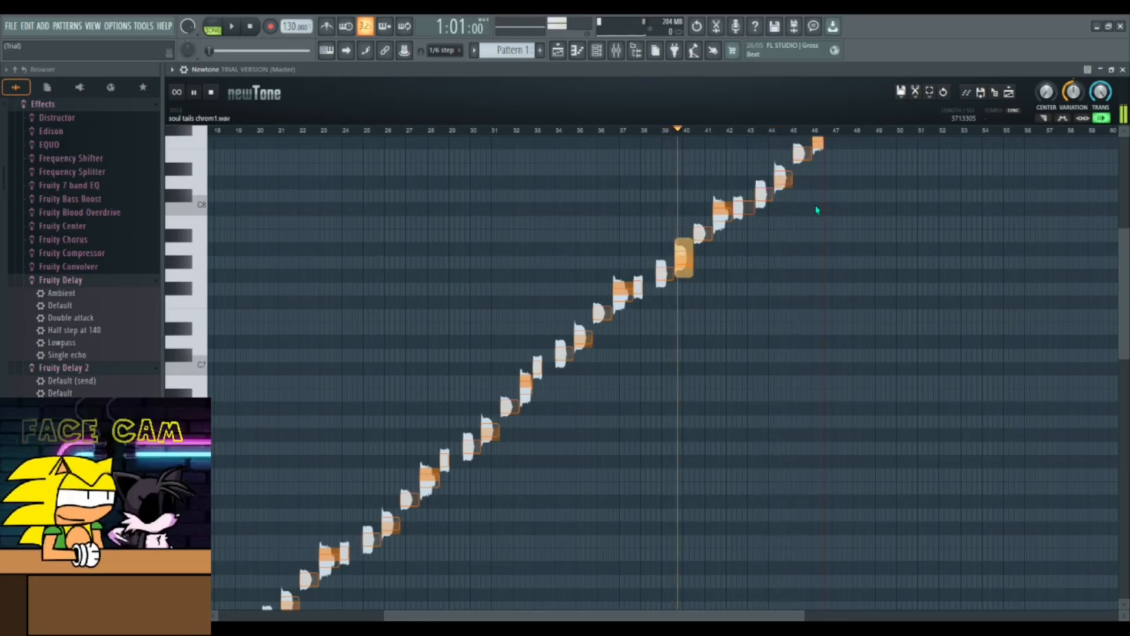
{"action": "left_click", "coordinate": [806, 218]}
{"action": "key", "text": "space"}
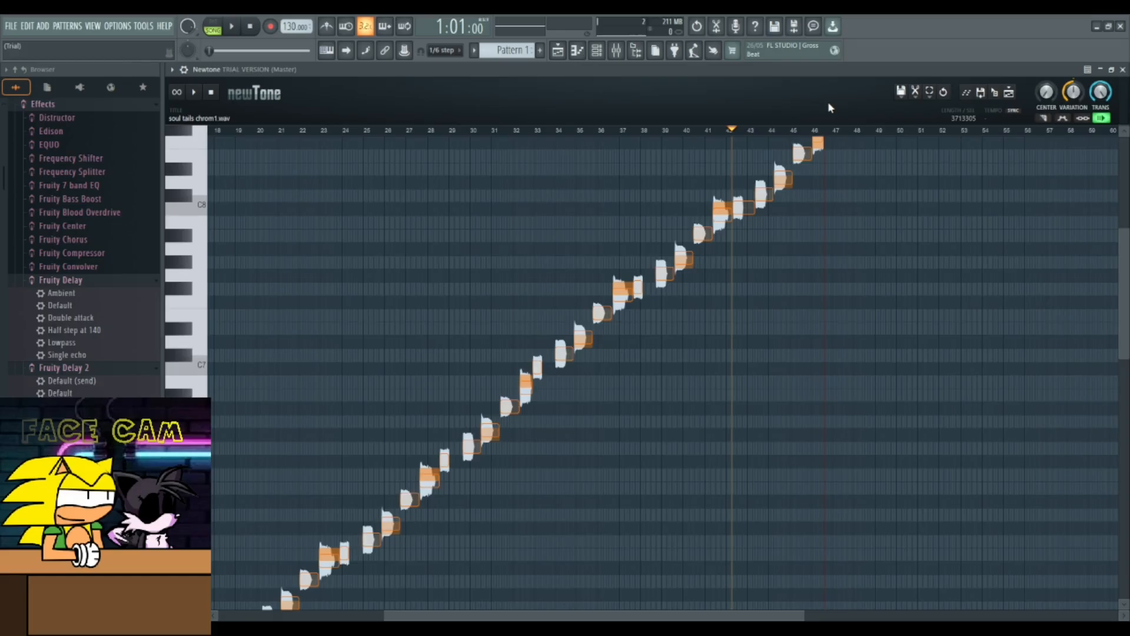
- Send the pitch-shifted voice from Newtone to the playlist as an audio clip and play it
{"action": "left_click", "coordinate": [980, 96]}
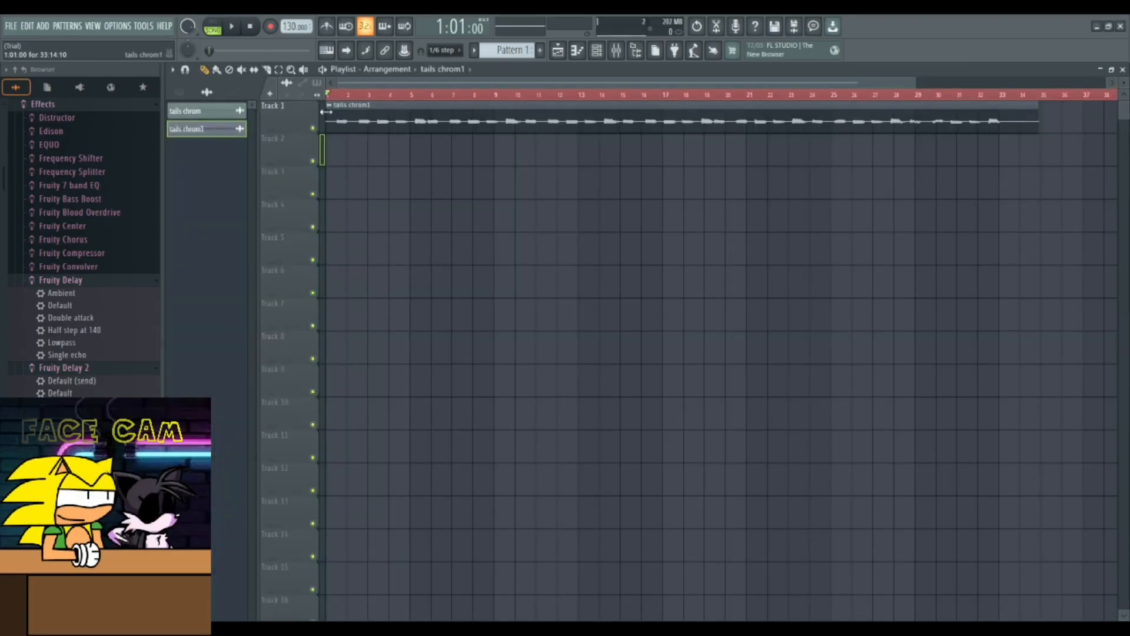
{"action": "key", "text": "space"}
{"action": "key", "text": "space"}
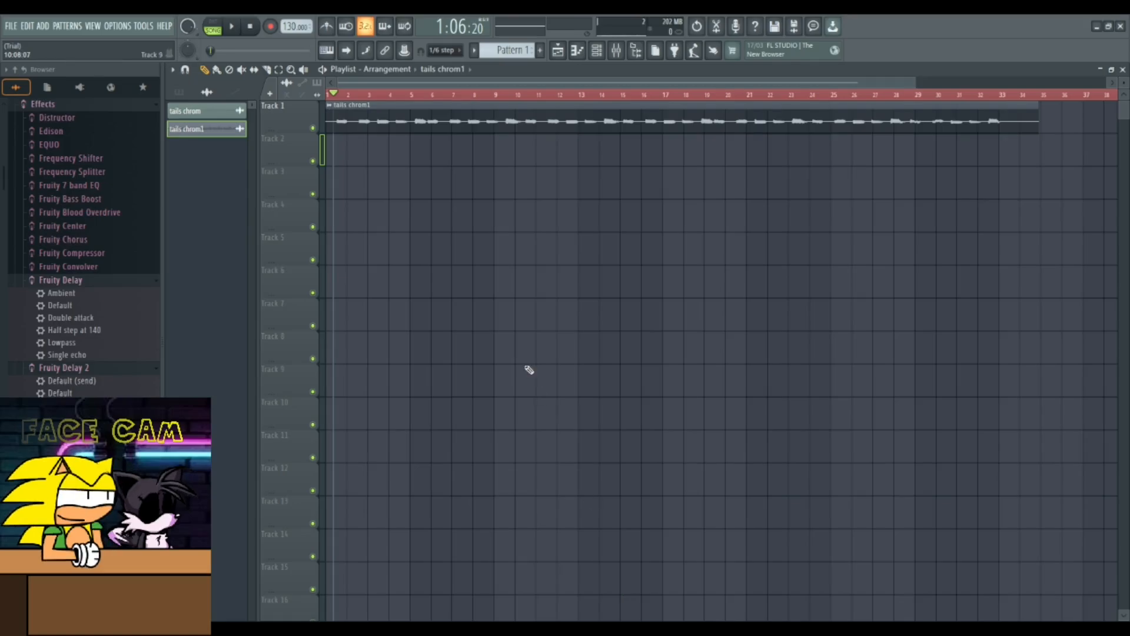
- Delete the unused tails chrom clip from the project and play tails chrom1 from around bar 14
{"action": "left_click", "coordinate": [206, 116]}
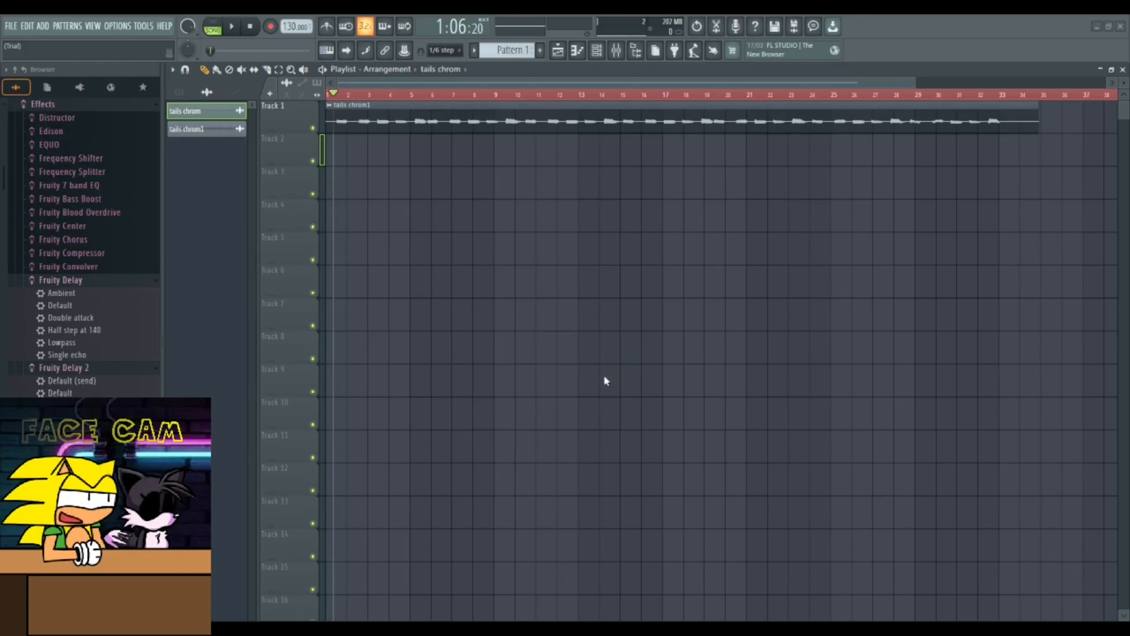
{"action": "key", "text": "ctrl+shift+Delete"}
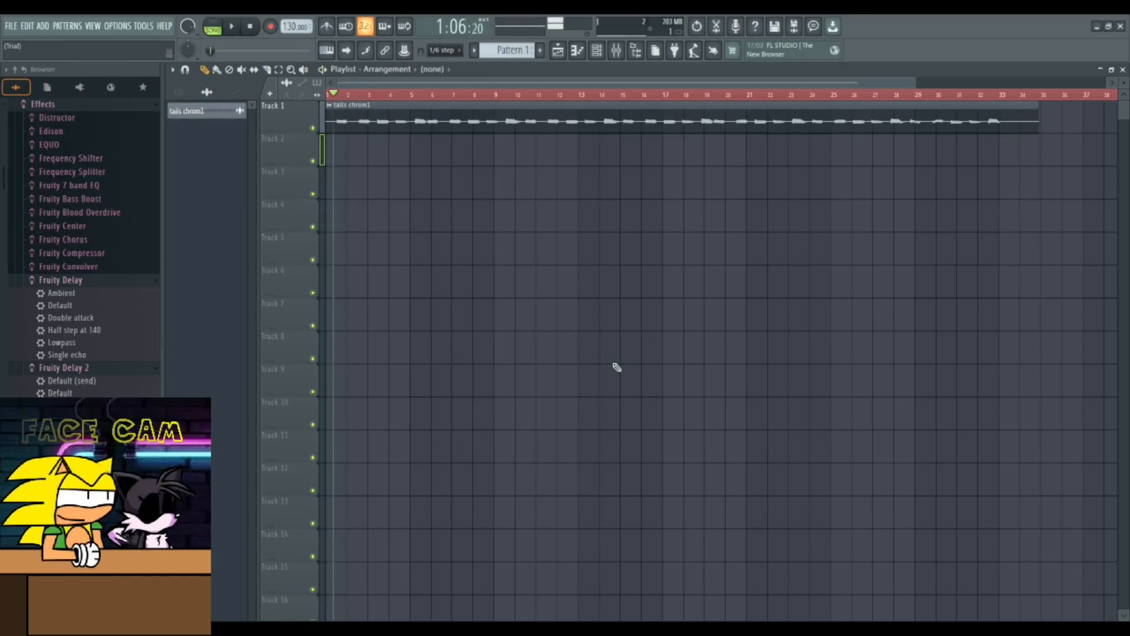
{"action": "left_click_drag", "start_coordinate": [386, 94], "coordinate": [602, 94]}
{"action": "key", "text": "space"}
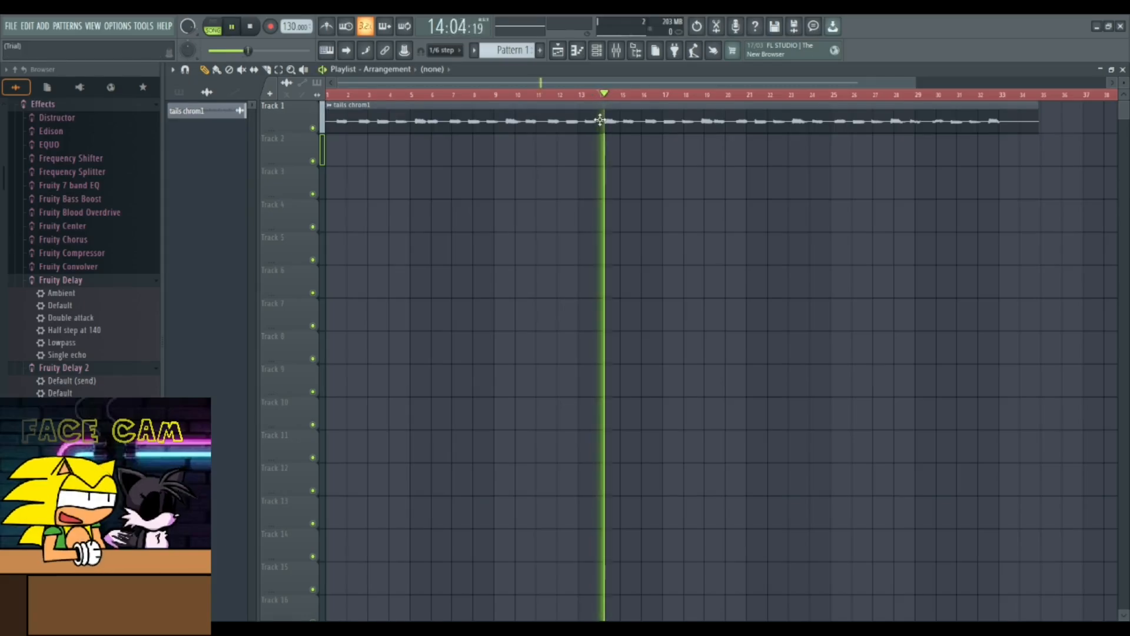
{"action": "key", "text": "space"}
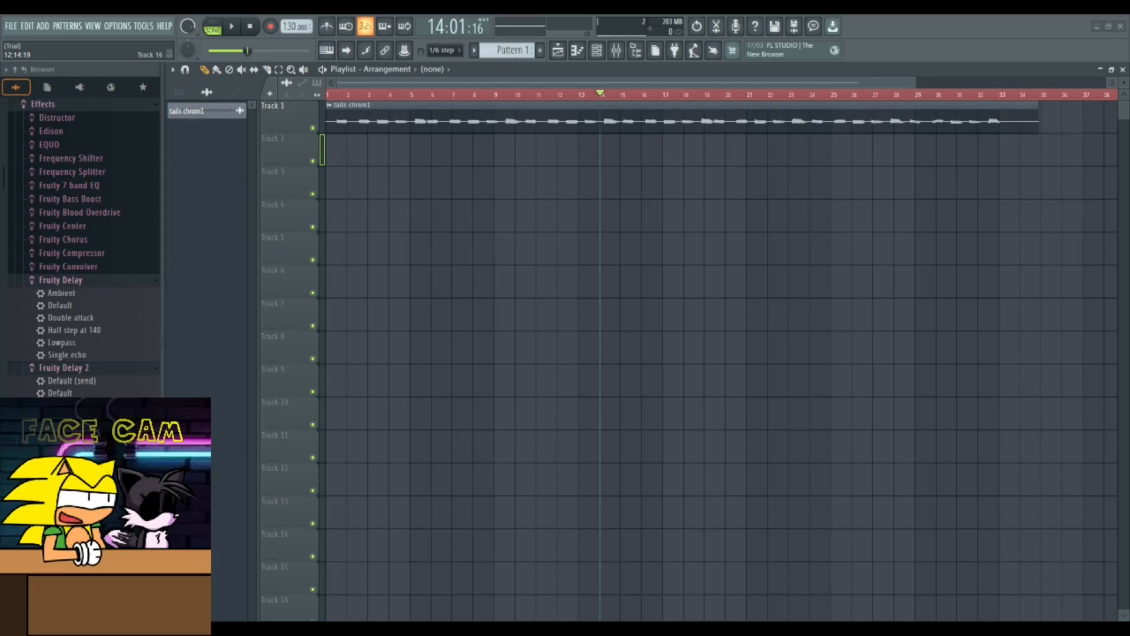
- Mute the top two tracks in the Unknown Suffering V3 playlist
{"action": "right_click", "coordinate": [500, 126]}
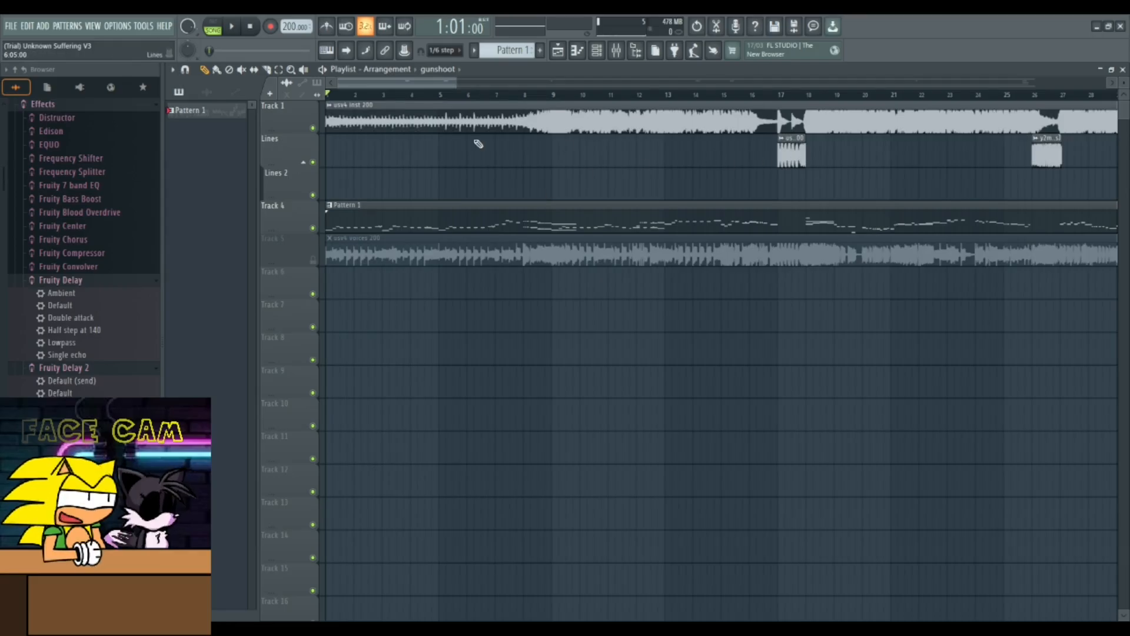
{"action": "left_click", "coordinate": [313, 162]}
{"action": "left_click", "coordinate": [312, 128]}
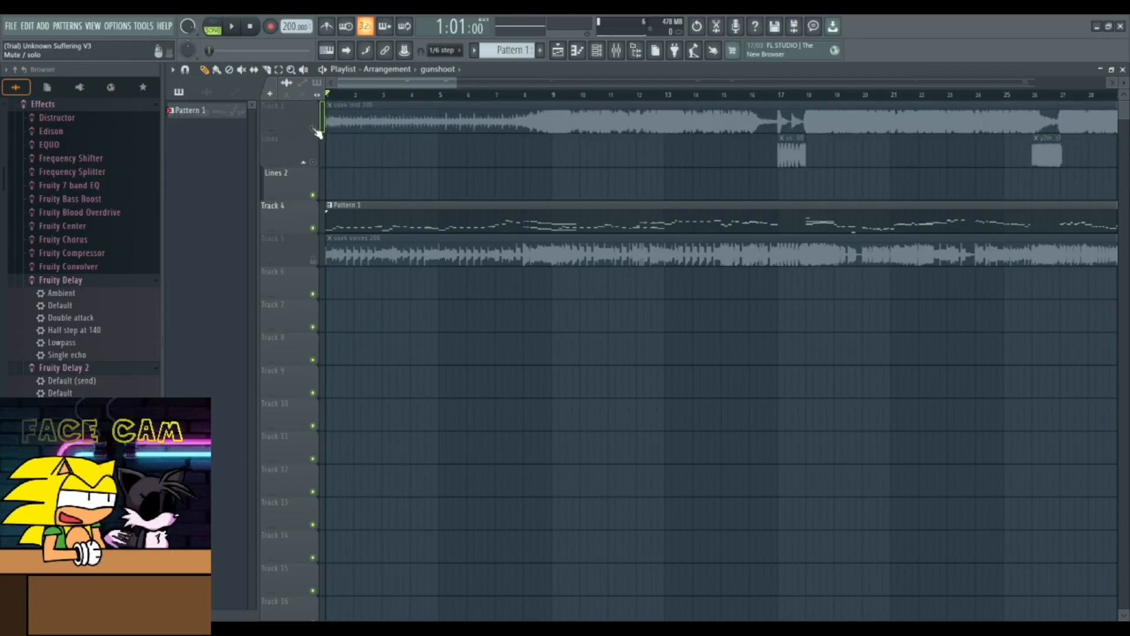
- Open Pattern 1's Slicex channel, load the tails chrom1 sample into it and auto-slice it
{"action": "double_click", "coordinate": [362, 230]}
{"action": "left_click", "coordinate": [245, 86]}
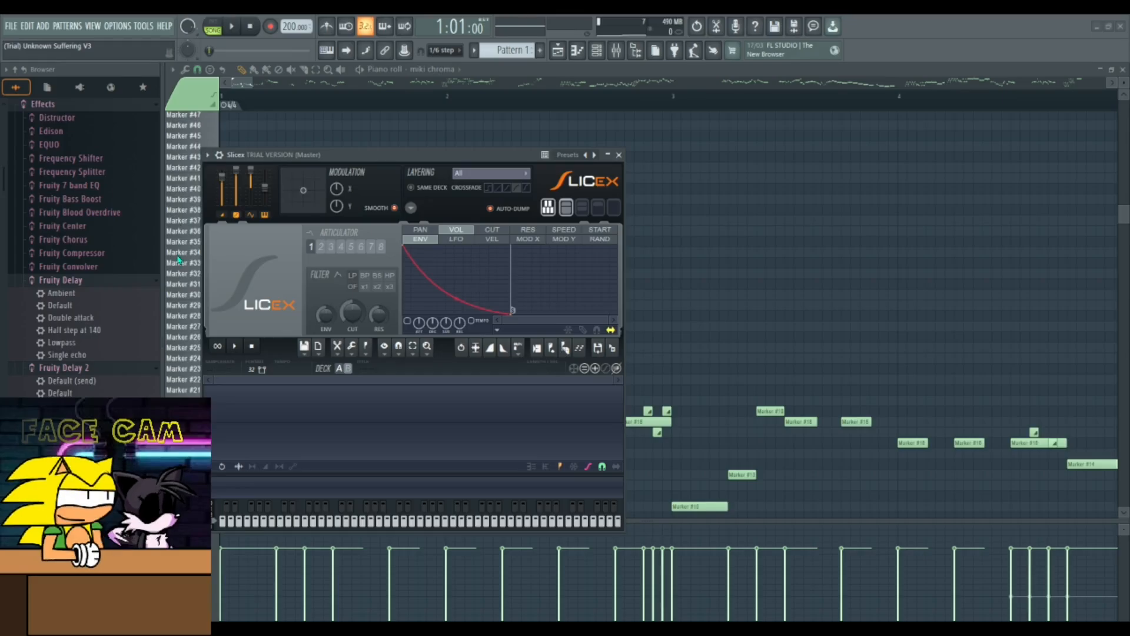
{"action": "double_click", "coordinate": [156, 275]}
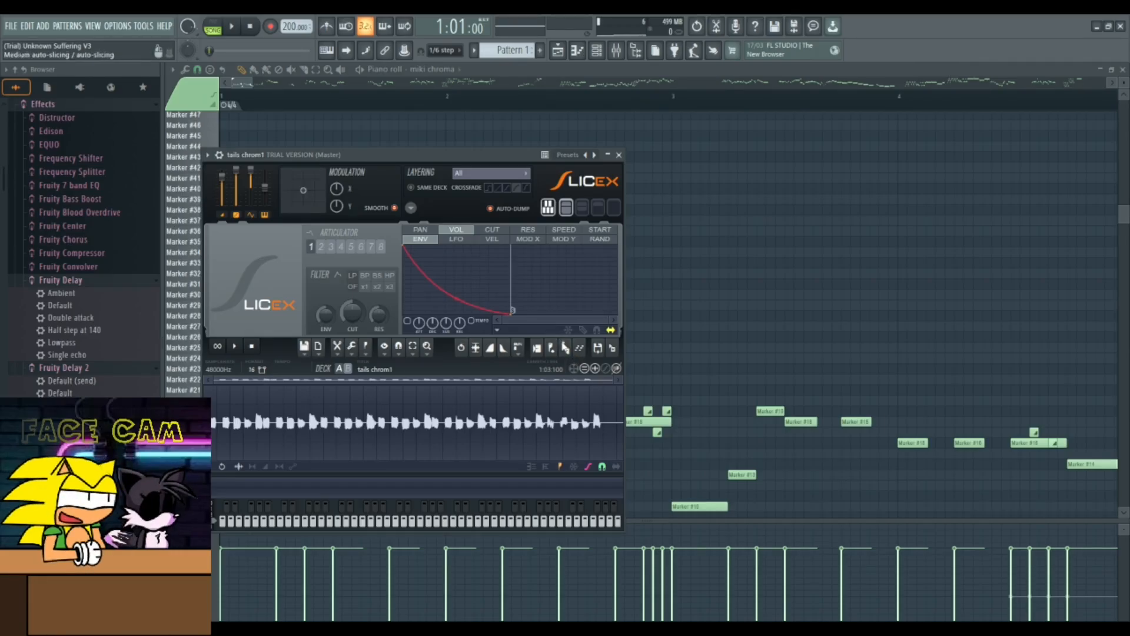
{"action": "left_click", "coordinate": [581, 367]}
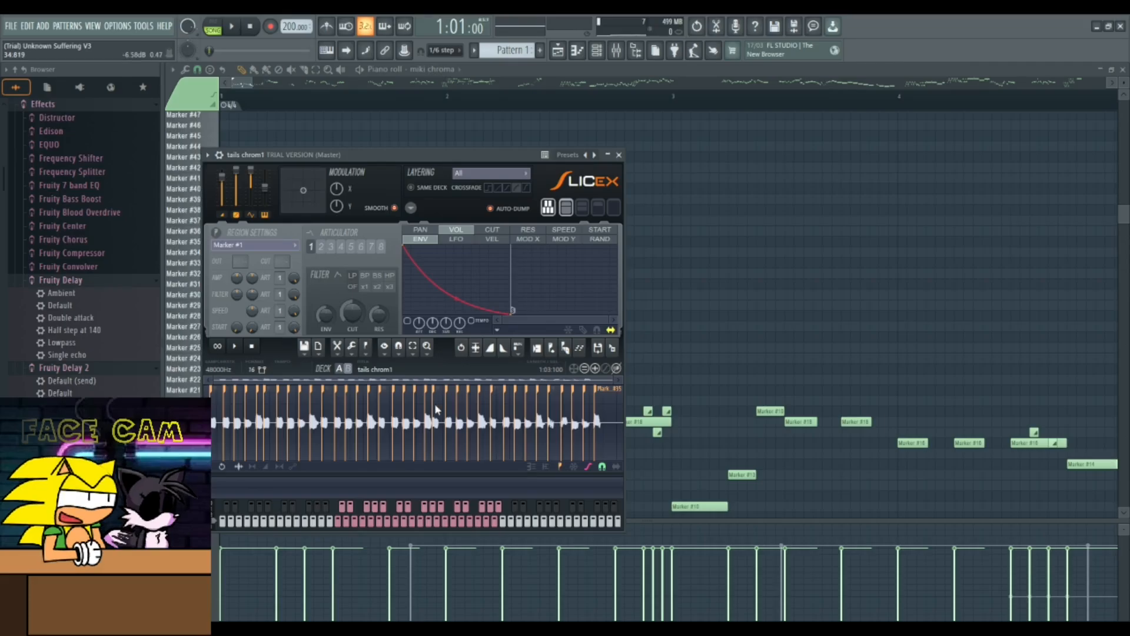
{"action": "left_click", "coordinate": [619, 155]}
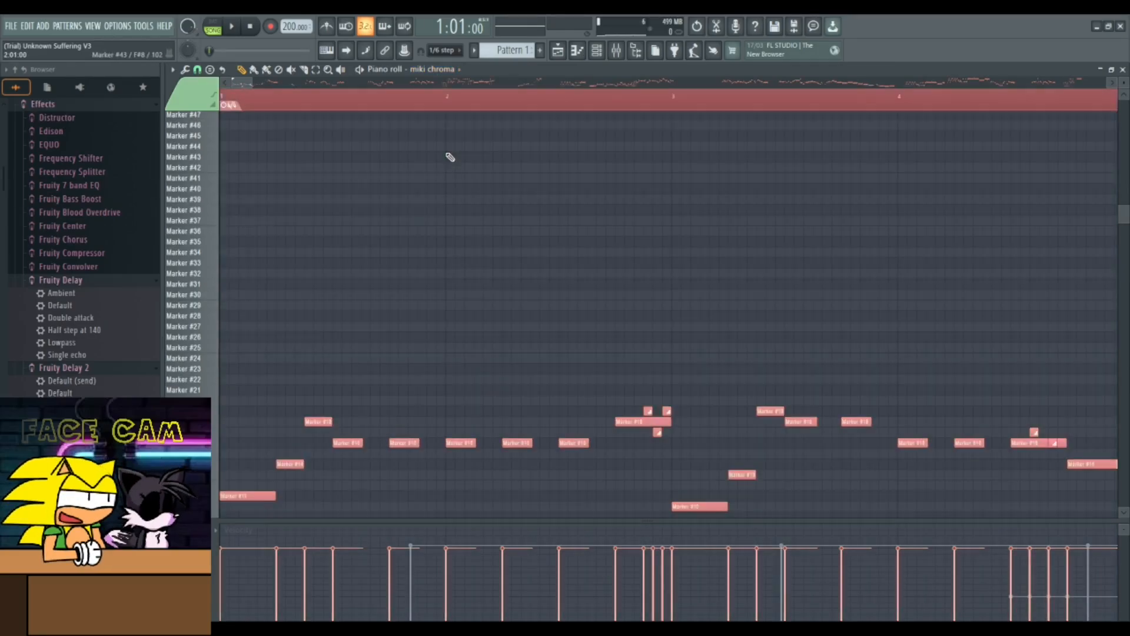
- Select all notes in the piano roll and reassign them to the tails chrom1 channel
{"action": "key", "text": "ctrl+a"}
{"action": "left_click", "coordinate": [429, 74]}
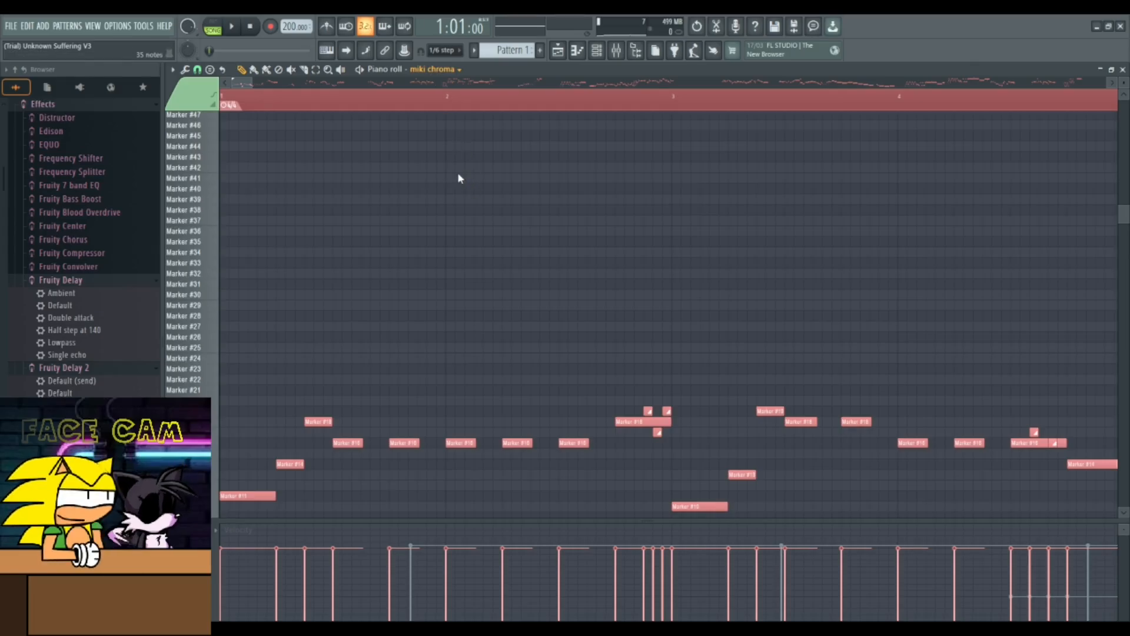
{"action": "left_click", "coordinate": [457, 172]}
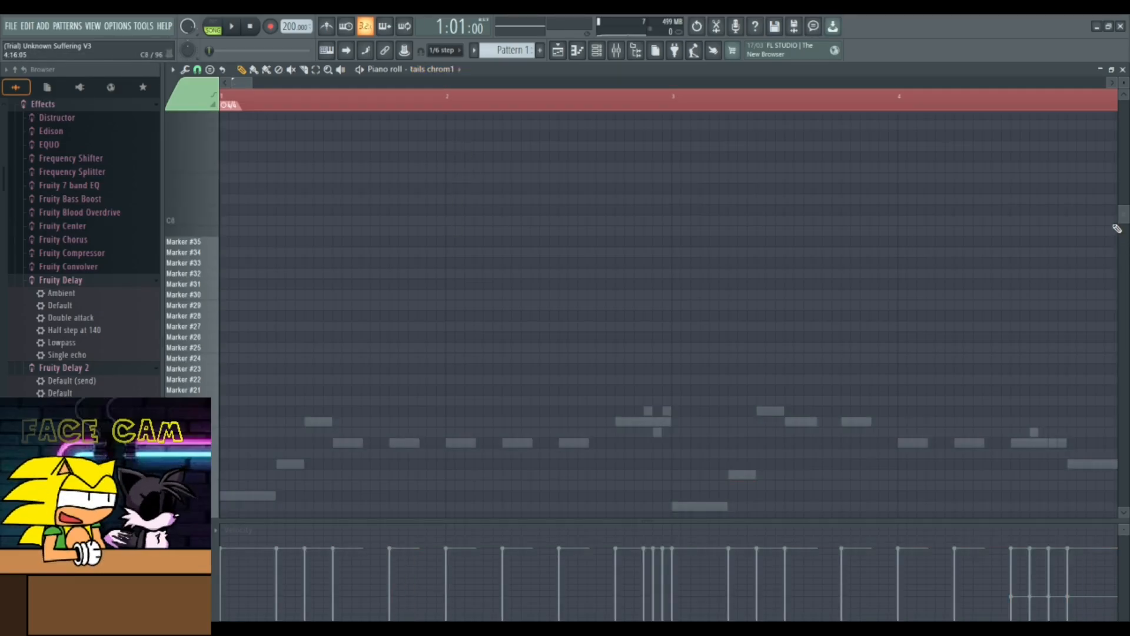
- Play the pattern with the tails chrom1 channel, then close the piano roll
{"action": "left_click_drag", "start_coordinate": [1123, 227], "coordinate": [1124, 267]}
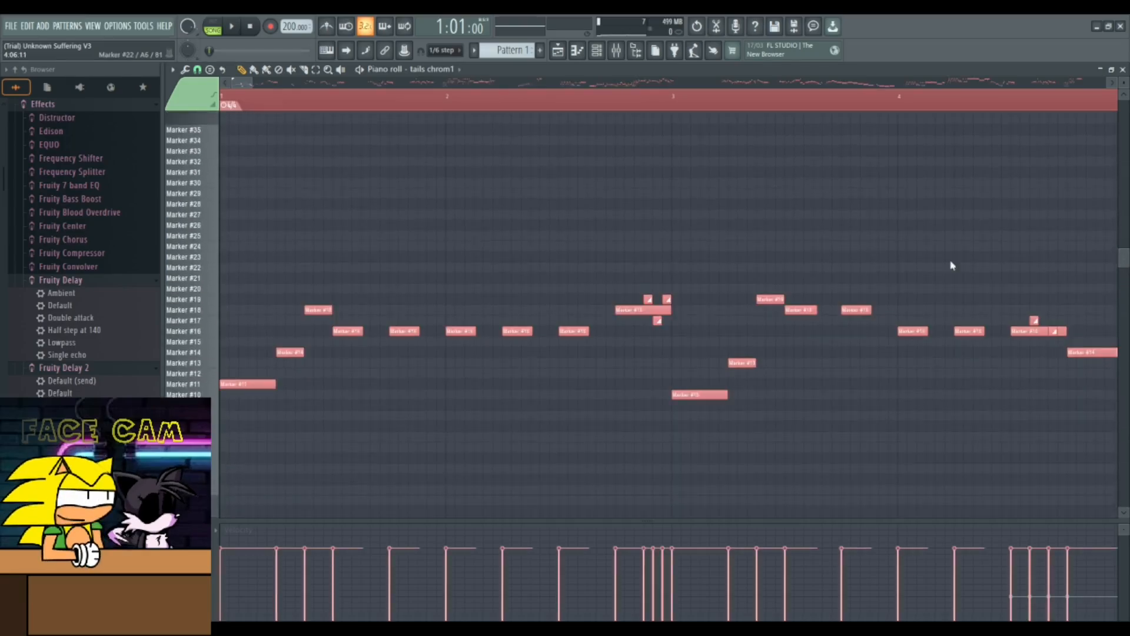
{"action": "key", "text": "space"}
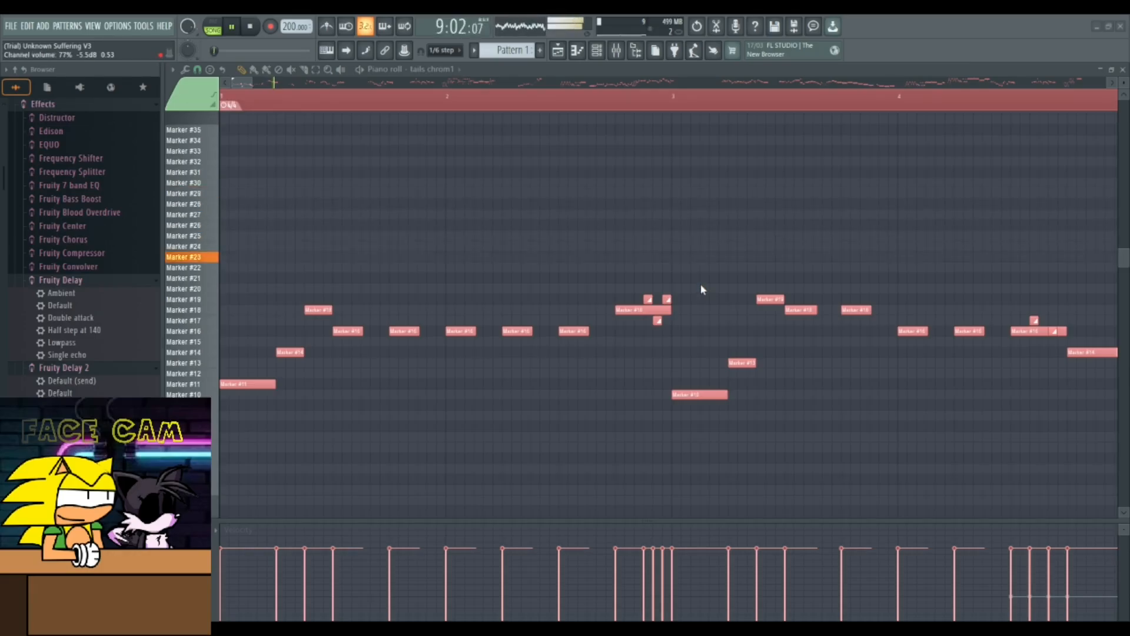
{"action": "key", "text": "space"}
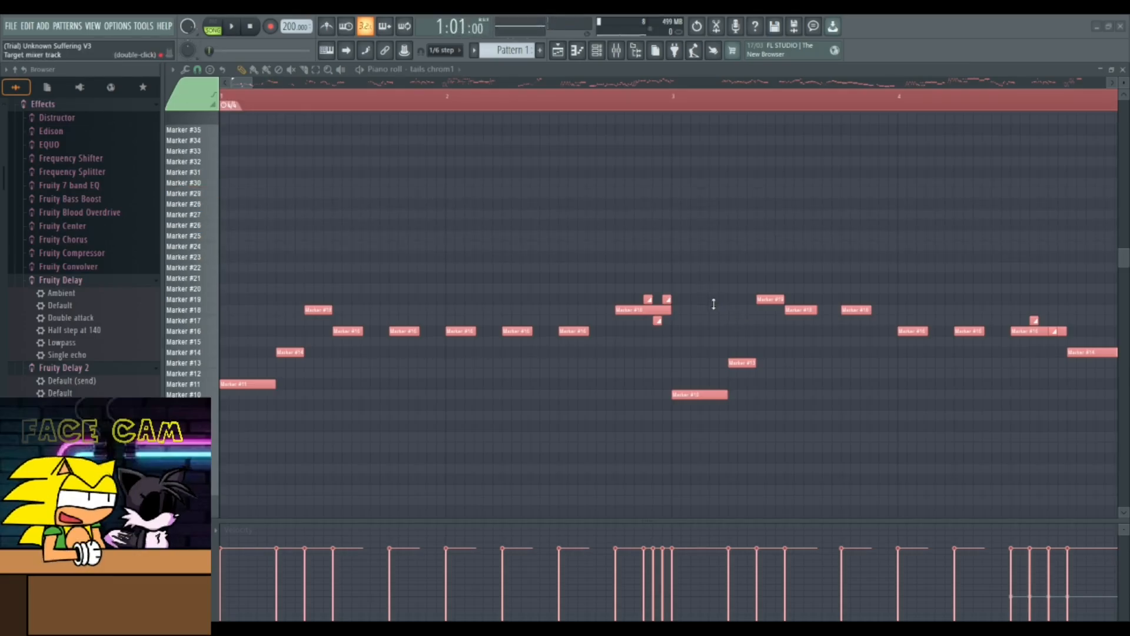
{"action": "key", "text": "space"}
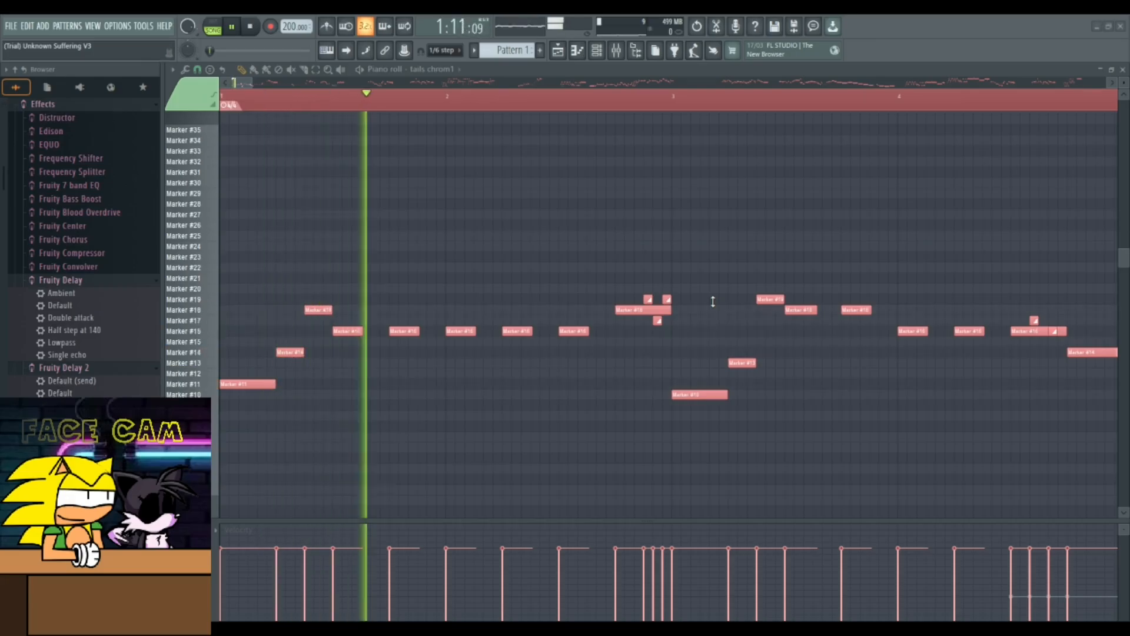
{"action": "key", "text": "space"}
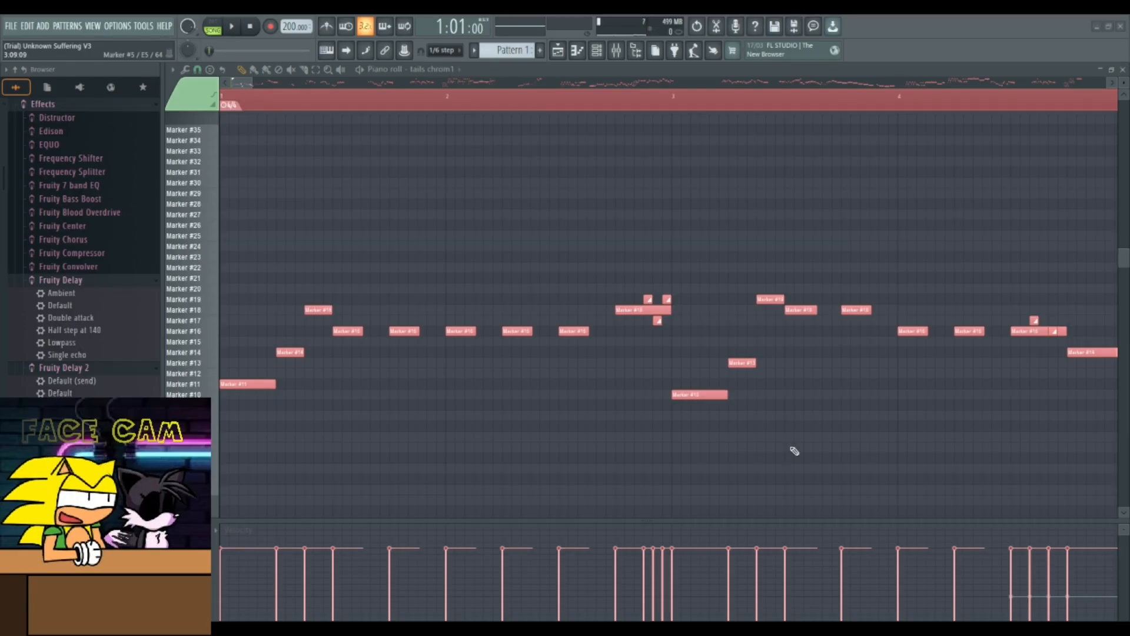
{"action": "left_click", "coordinate": [1122, 70]}
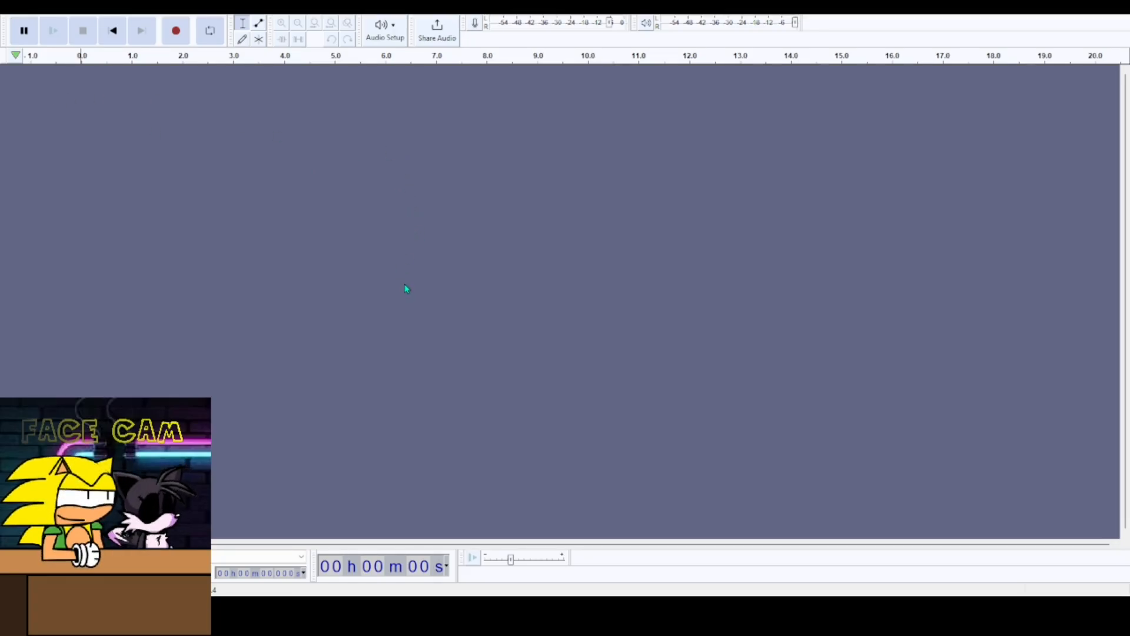
- Paste the clip into Audacity and select its last phrase, from about 7.2 to 8.5 seconds
{"action": "key", "text": "ctrl+v"}
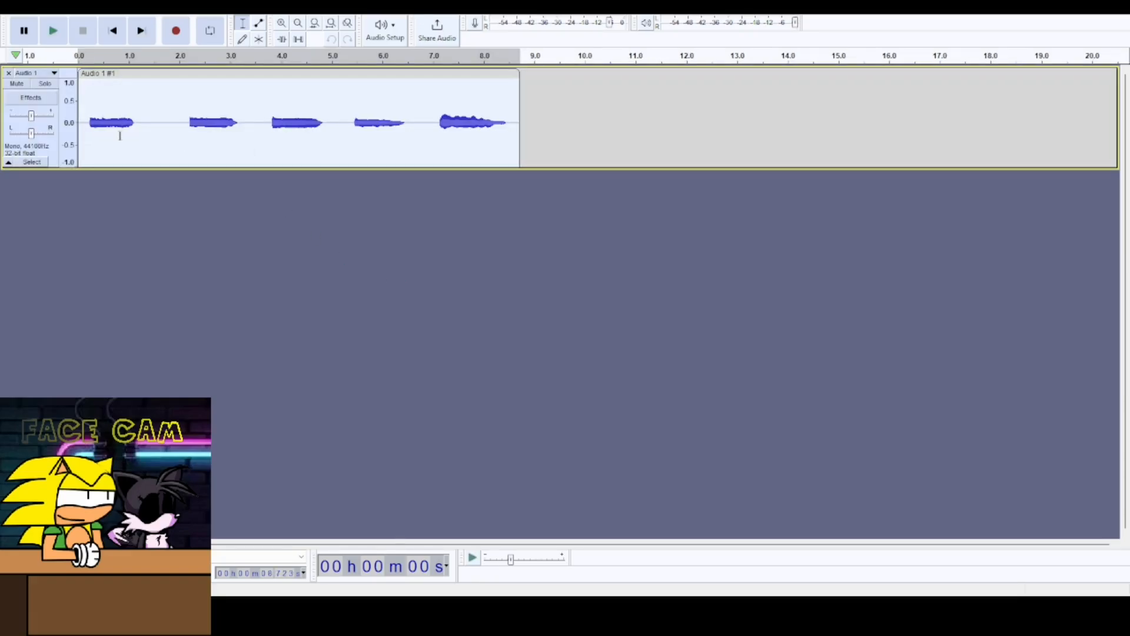
{"action": "left_click_drag", "start_coordinate": [441, 122], "coordinate": [496, 150]}
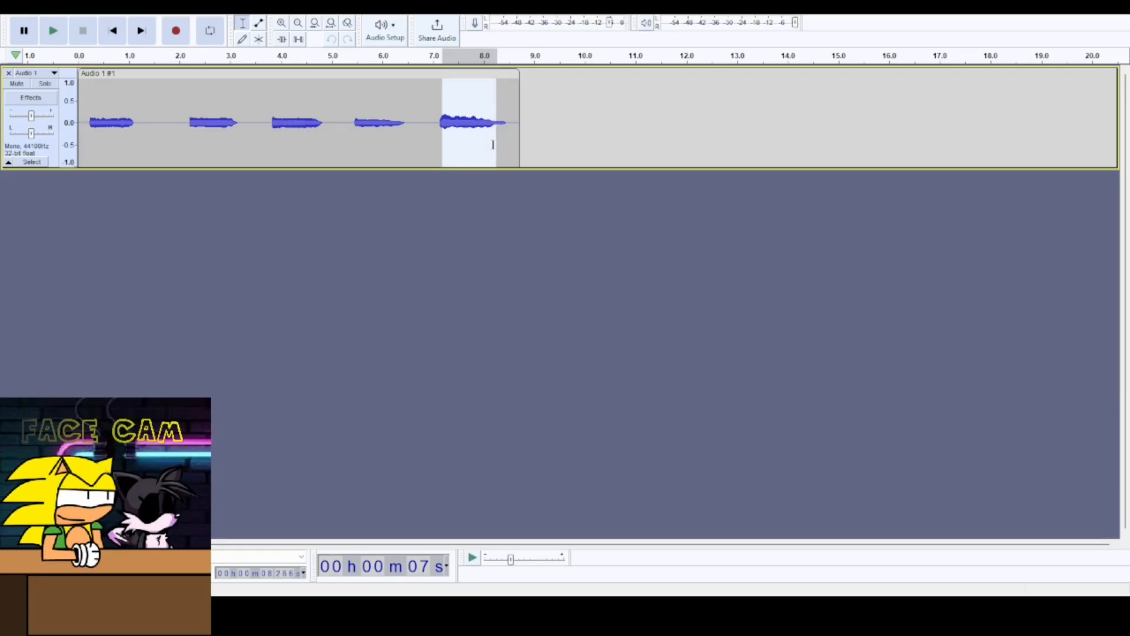
{"action": "left_click_drag", "start_coordinate": [497, 168], "coordinate": [483, 170]}
{"action": "key", "text": "space"}
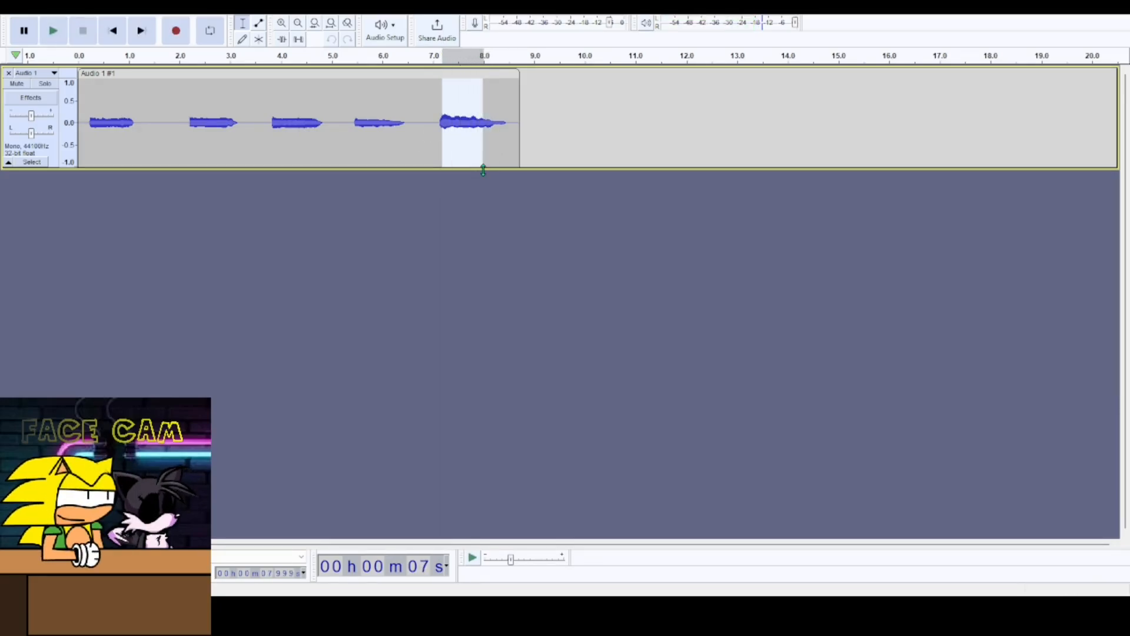
{"action": "key", "text": "space"}
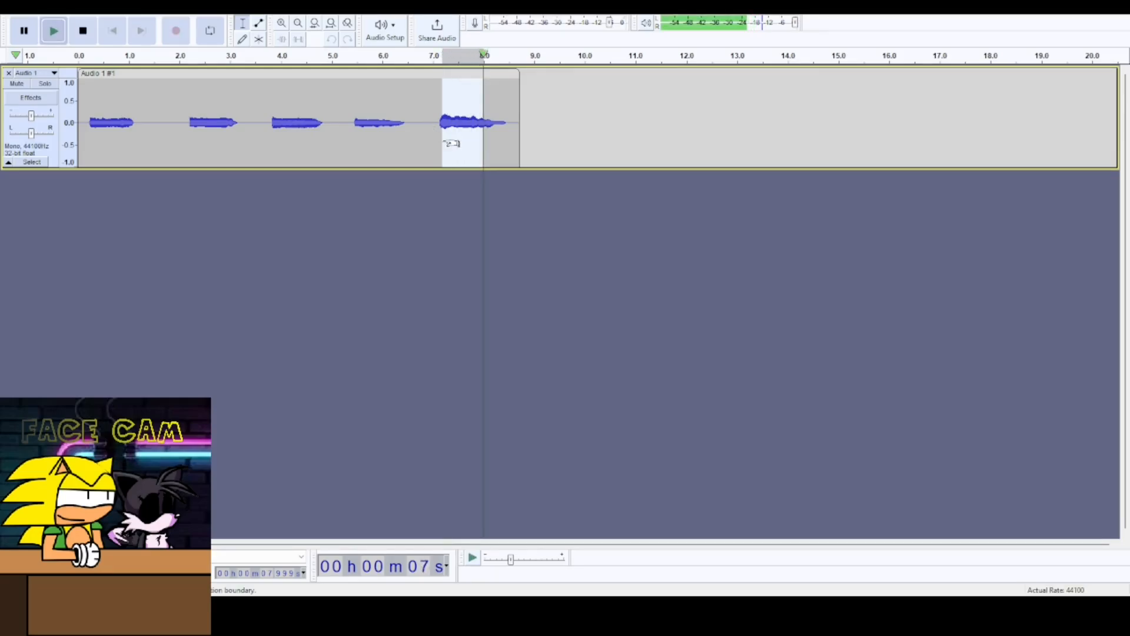
{"action": "key", "text": "space"}
{"action": "left_click_drag", "start_coordinate": [478, 169], "coordinate": [496, 152]}
{"action": "key", "text": "space"}
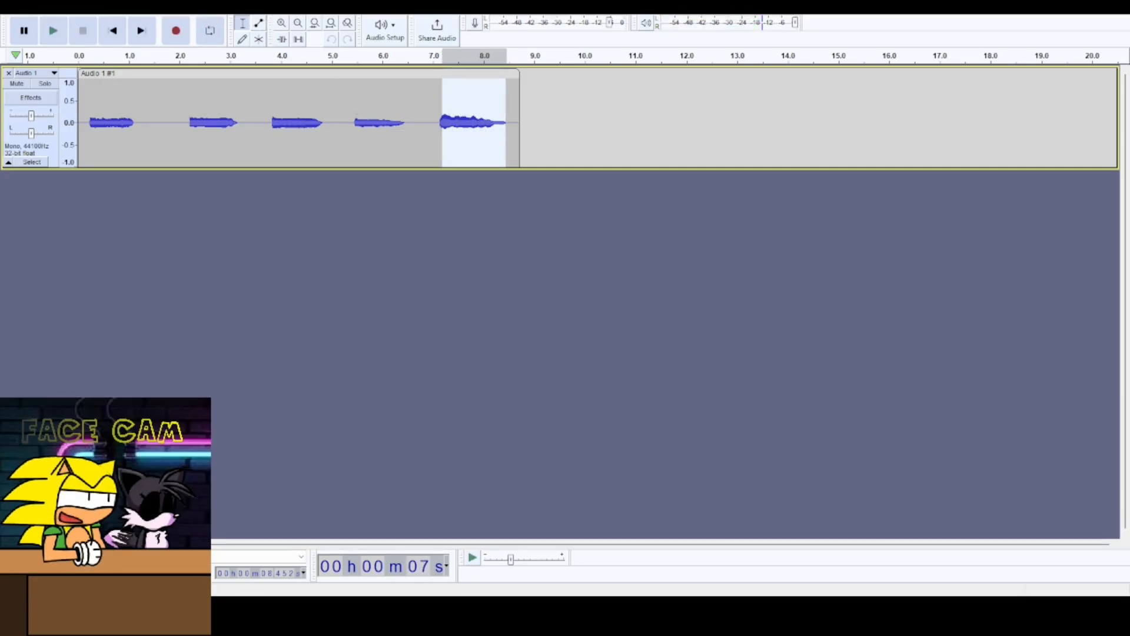
- Paste the selected last phrase at the start of a new second track
{"action": "left_click", "coordinate": [317, 38]}
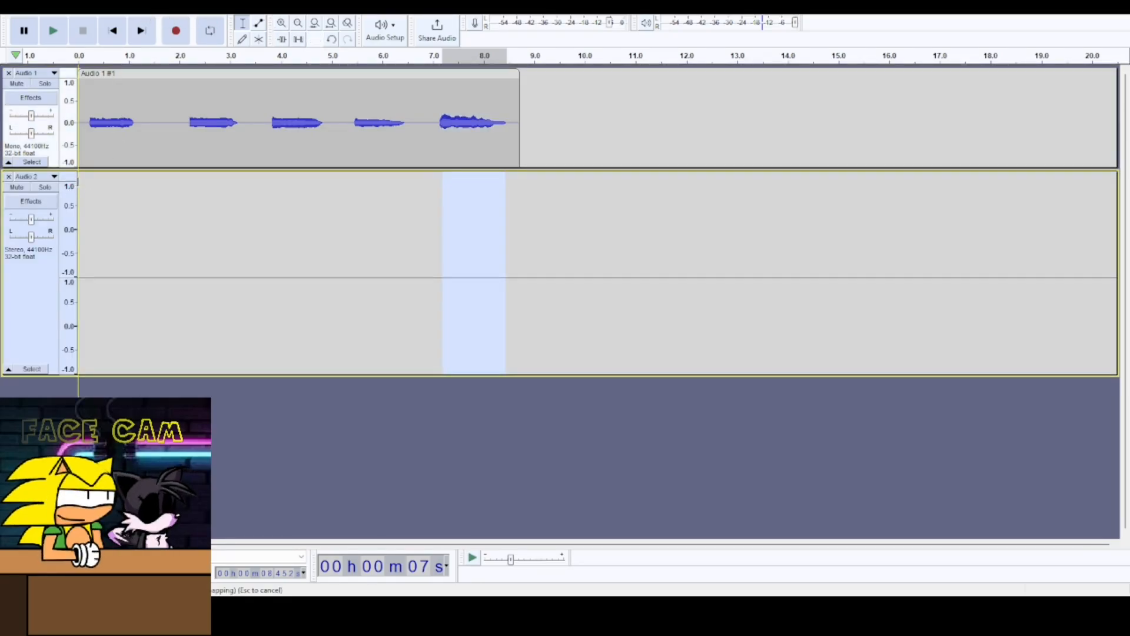
{"action": "left_click", "coordinate": [82, 222]}
{"action": "key", "text": "ctrl+v"}
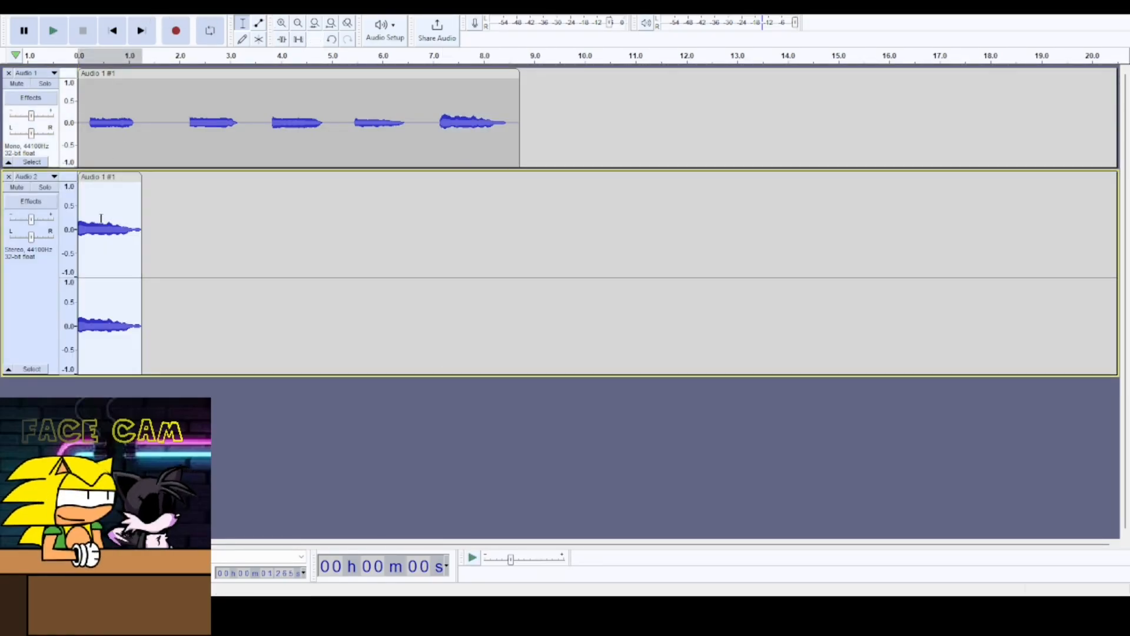
- Preview the pasted phrase with the first track muted, then delete that clip from the second track
{"action": "left_click", "coordinate": [17, 84]}
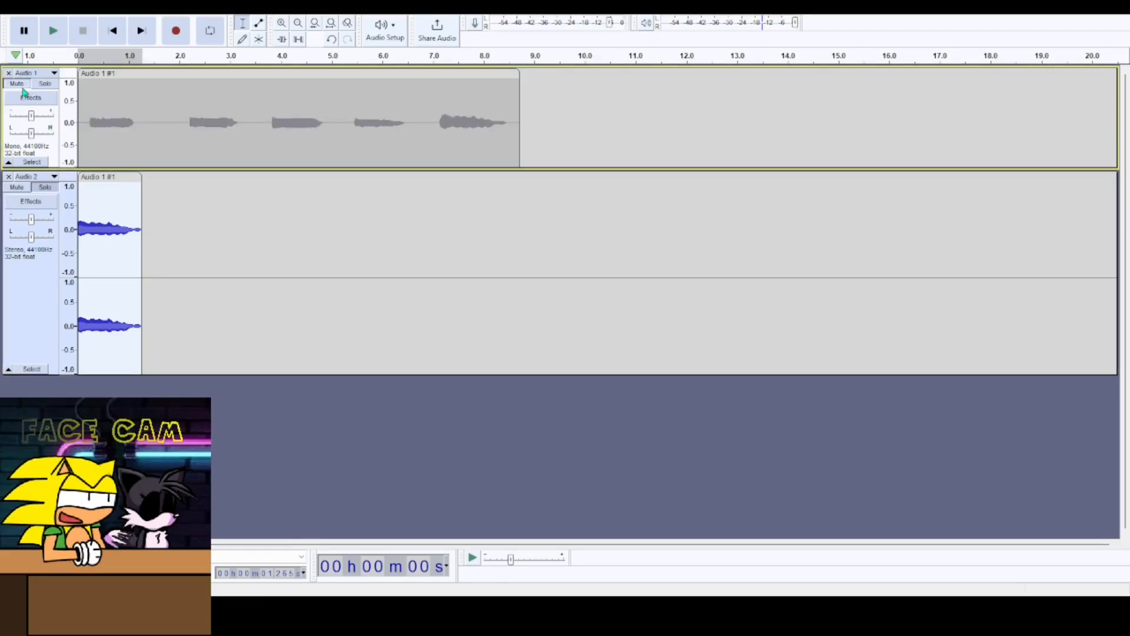
{"action": "key", "text": "space"}
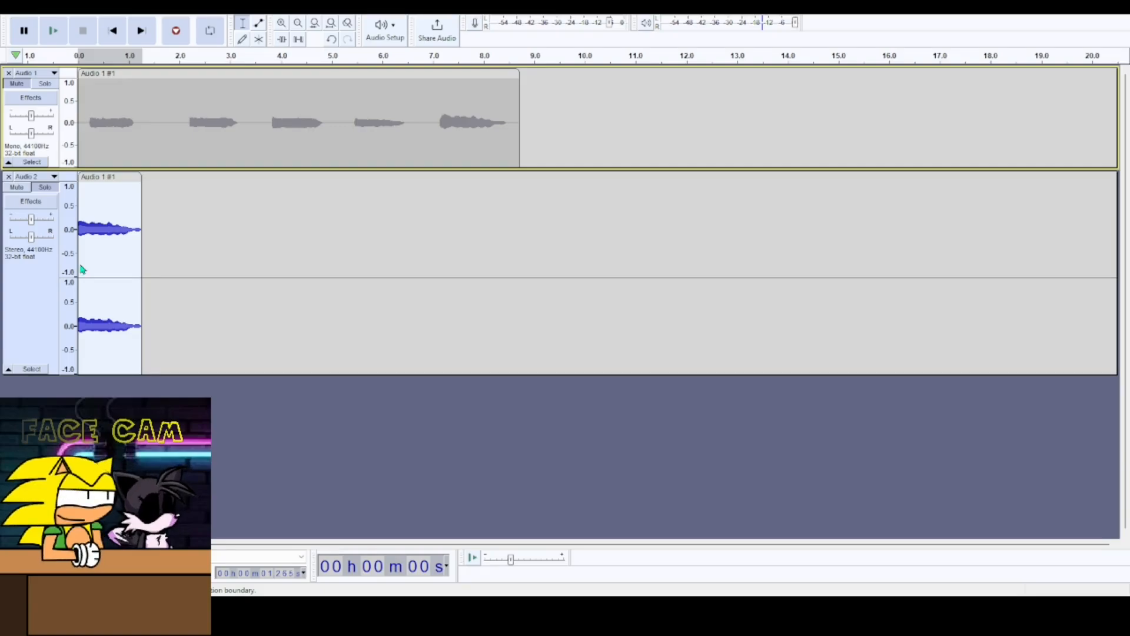
{"action": "key", "text": "ctrl+shift+e"}
{"action": "left_click", "coordinate": [125, 181]}
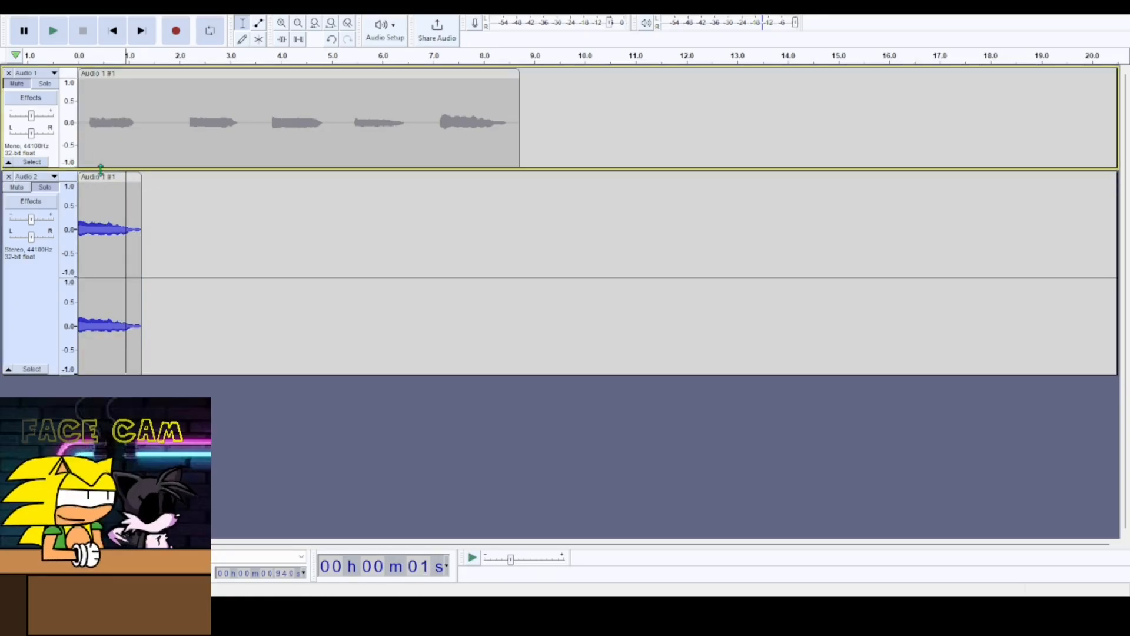
{"action": "left_click", "coordinate": [106, 181]}
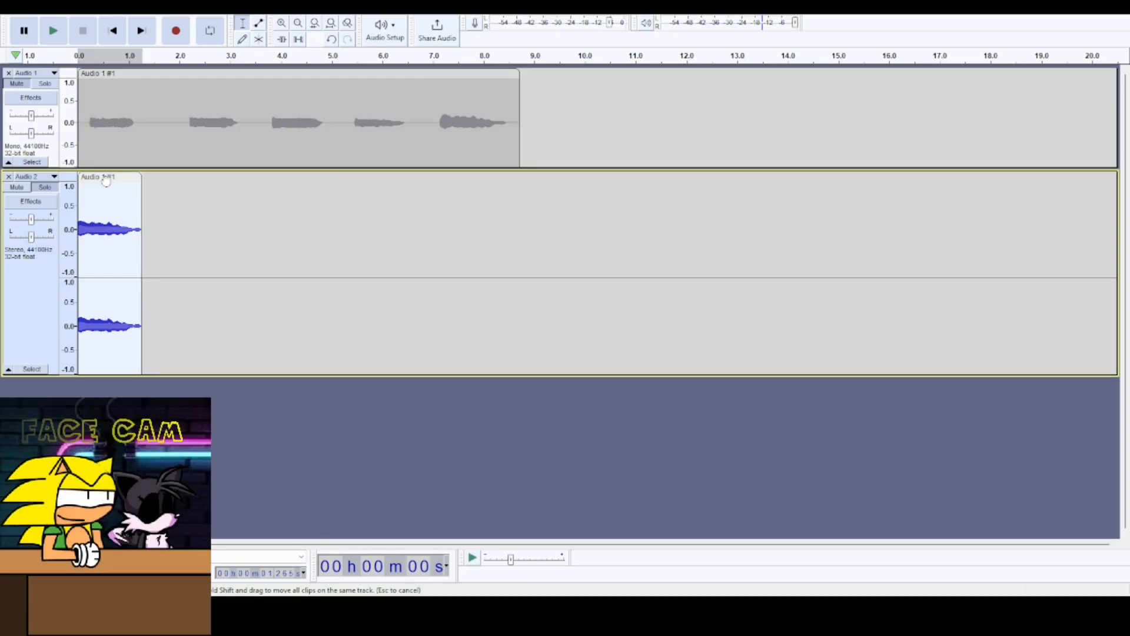
{"action": "key", "text": "Delete"}
- Unmute the first track and play its first phrase, about 0.2 to 1.0 seconds
{"action": "left_click", "coordinate": [45, 106]}
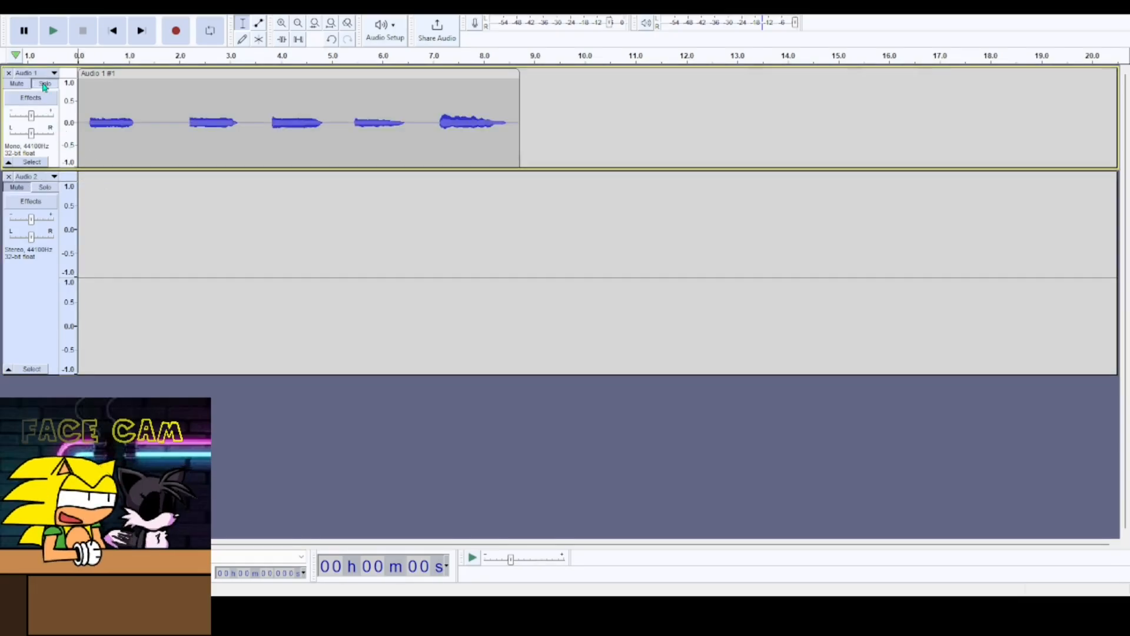
{"action": "left_click_drag", "start_coordinate": [131, 124], "coordinate": [92, 141]}
{"action": "key", "text": "space"}
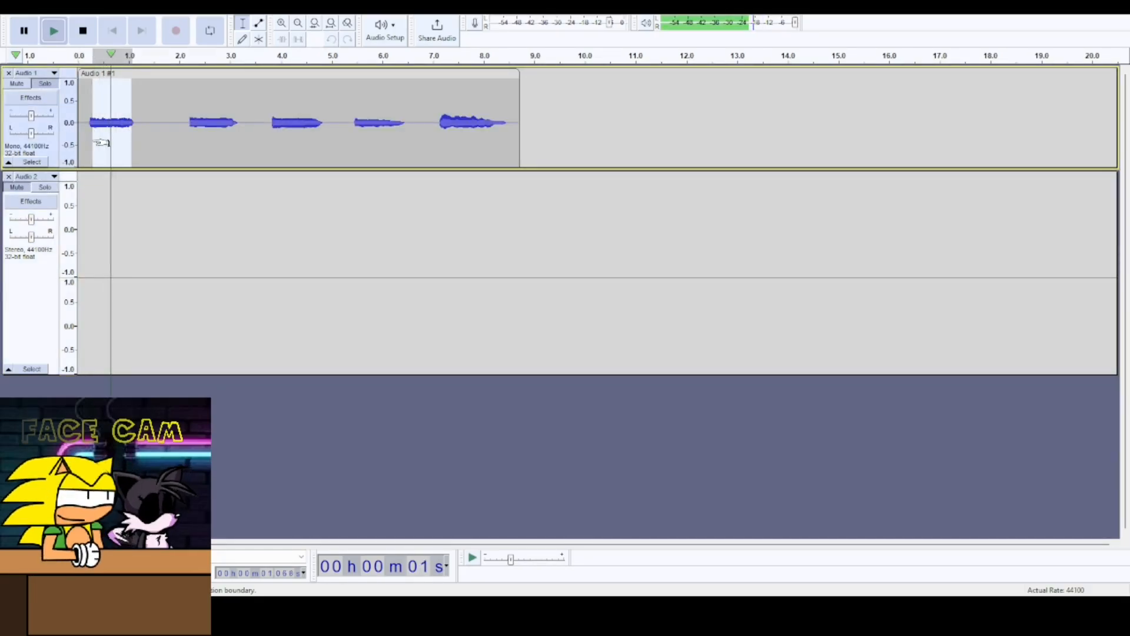
- Select the second phrase, about 2.3 to 3.0 seconds, and copy it
{"action": "left_click_drag", "start_coordinate": [195, 122], "coordinate": [231, 156]}
{"action": "key", "text": "space"}
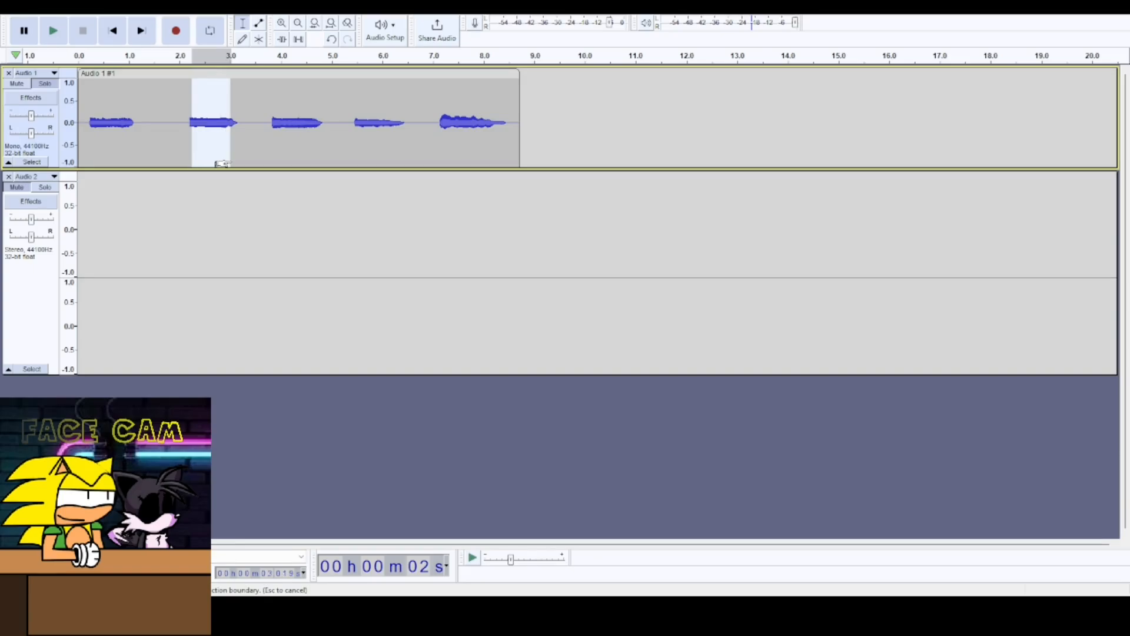
{"action": "key", "text": "ctrl+c"}
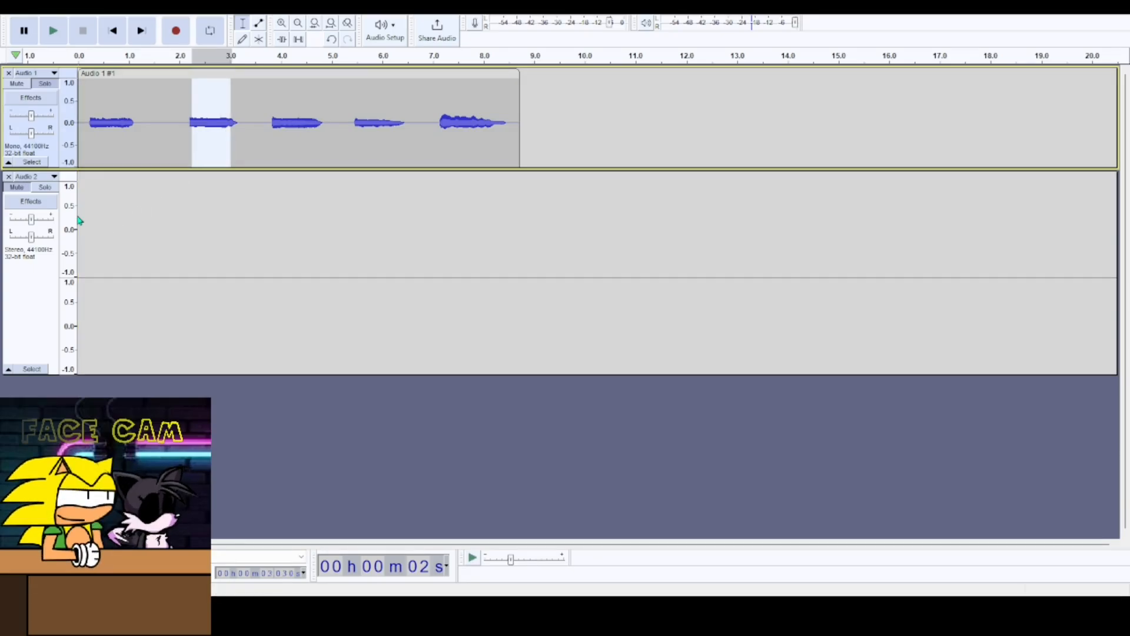
{"action": "left_click", "coordinate": [79, 219]}
{"action": "key", "text": "ctrl+v"}
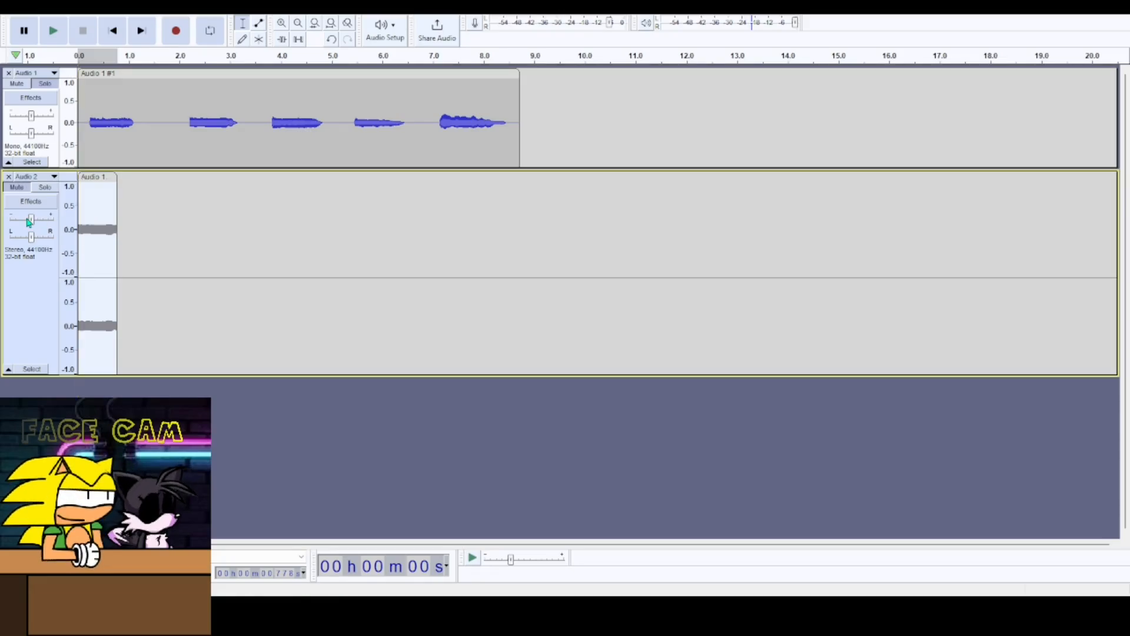
{"action": "left_click", "coordinate": [45, 187]}
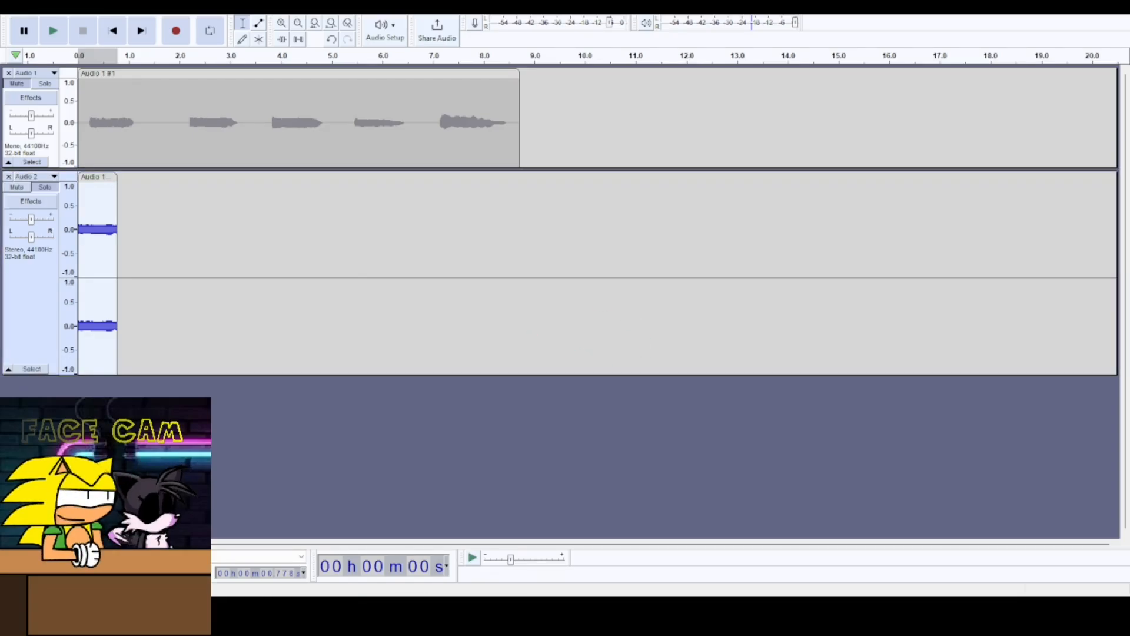
{"action": "key", "text": "Delete"}
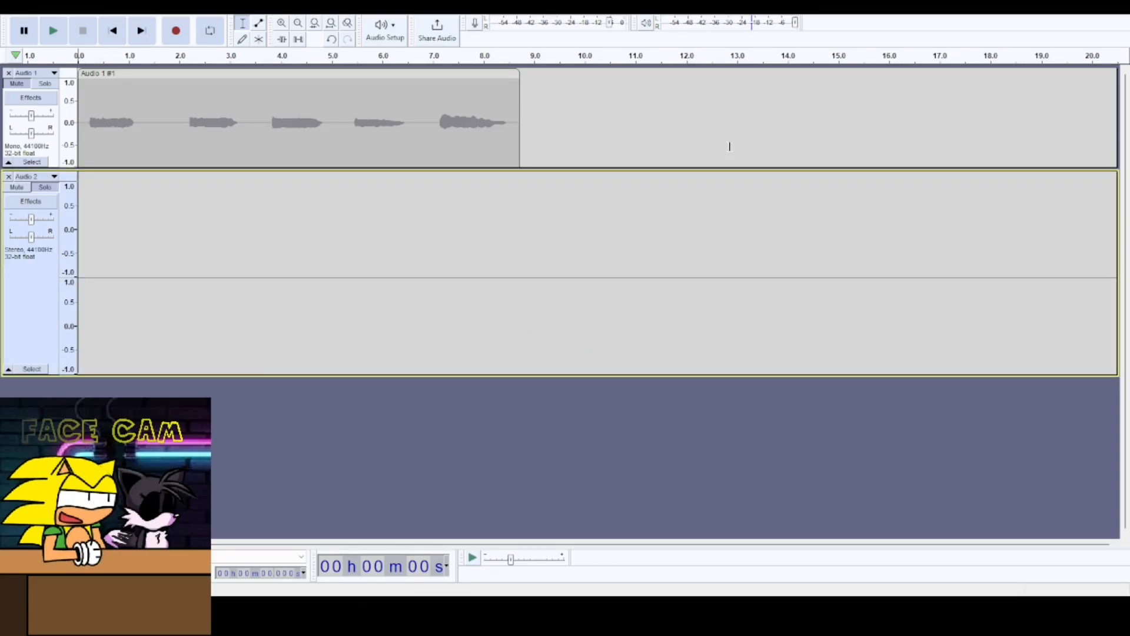
- Solo the first track and play its first and third phrases to compare them
{"action": "left_click_drag", "start_coordinate": [132, 126], "coordinate": [92, 125]}
{"action": "left_click", "coordinate": [42, 85]}
{"action": "key", "text": "space"}
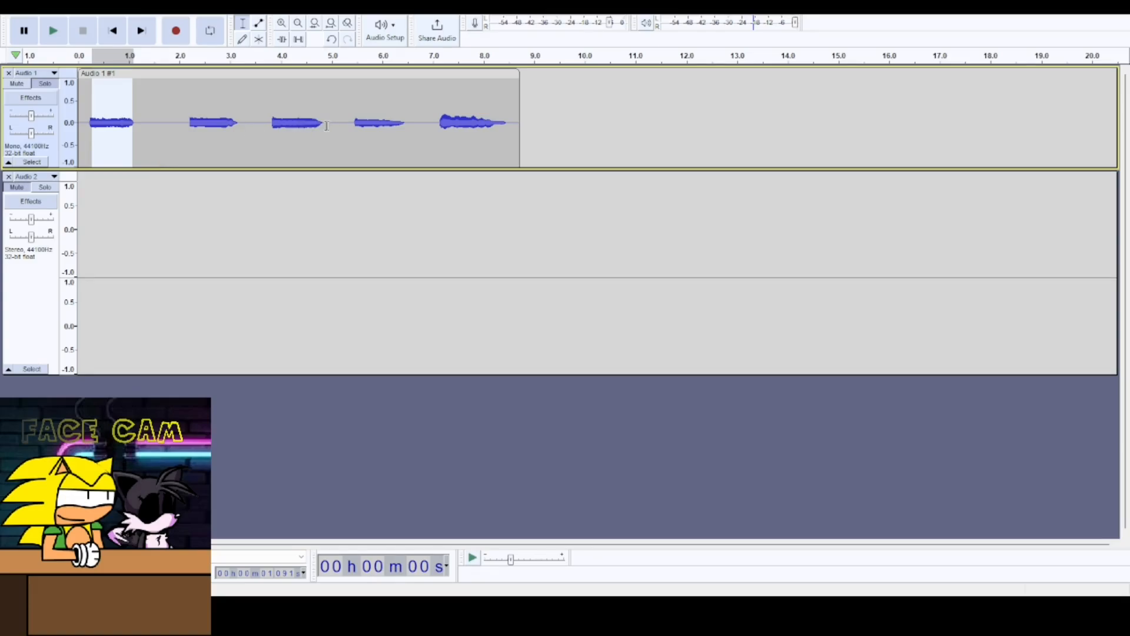
{"action": "left_click_drag", "start_coordinate": [320, 126], "coordinate": [276, 141]}
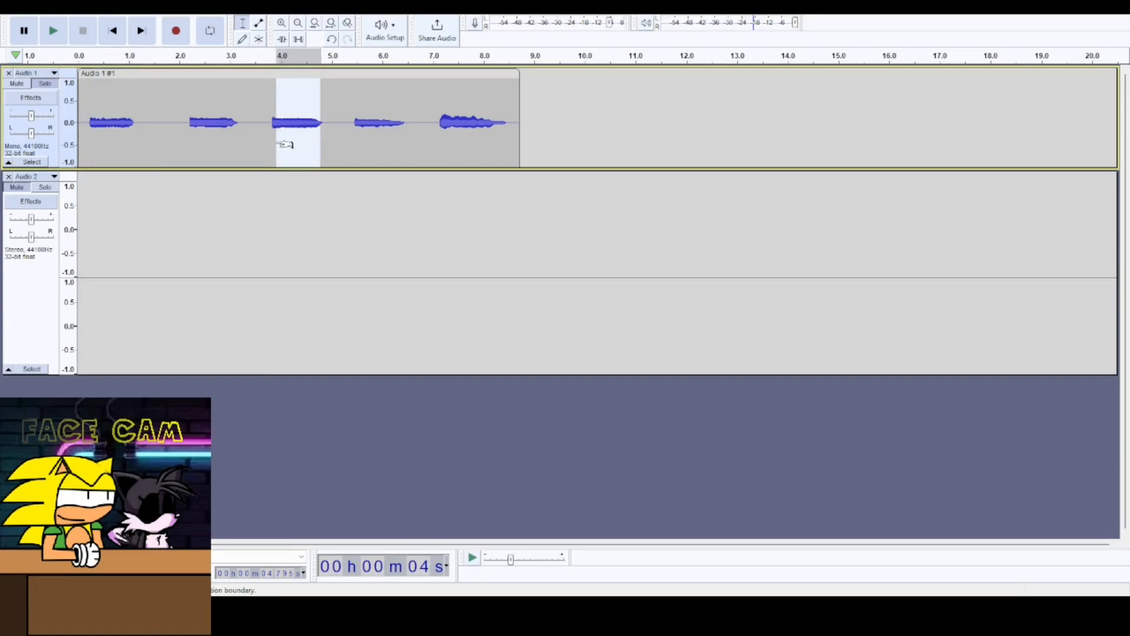
{"action": "key", "text": "space"}
- Paste the copied phrase at the start of the second track and solo that track
{"action": "left_click", "coordinate": [79, 232]}
{"action": "key", "text": "ctrl+v"}
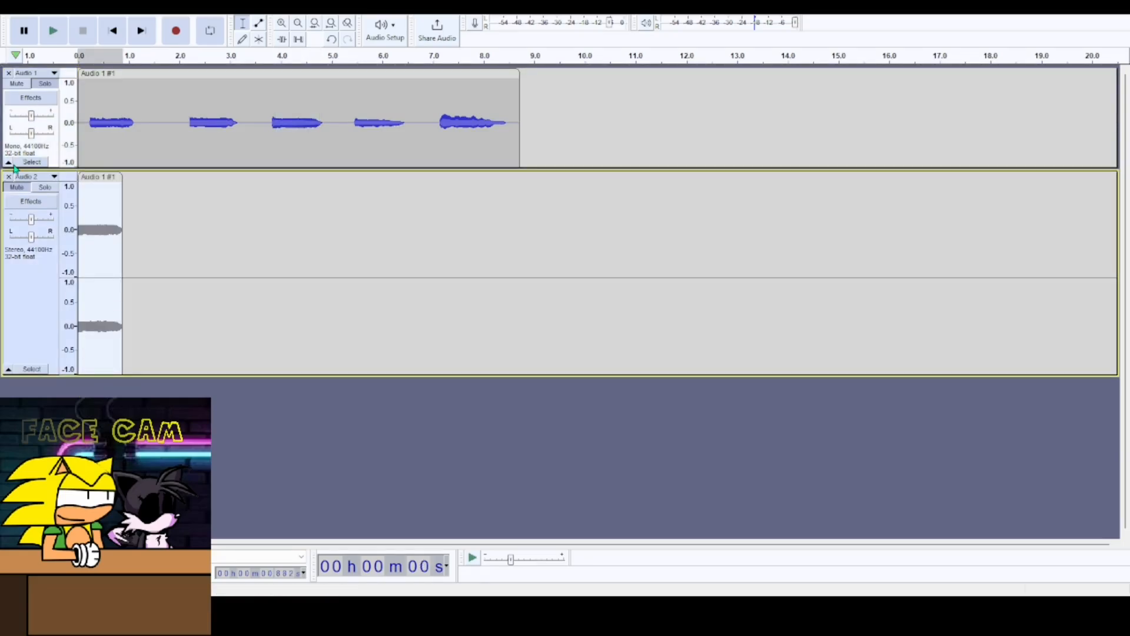
{"action": "left_click", "coordinate": [24, 189]}
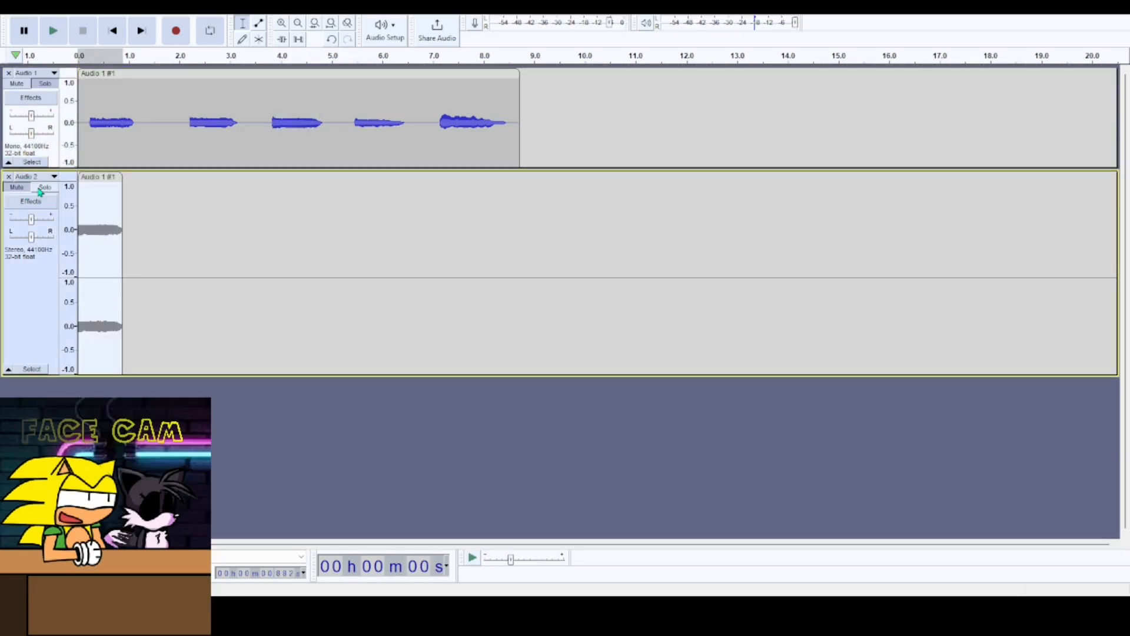
{"action": "left_click", "coordinate": [42, 189]}
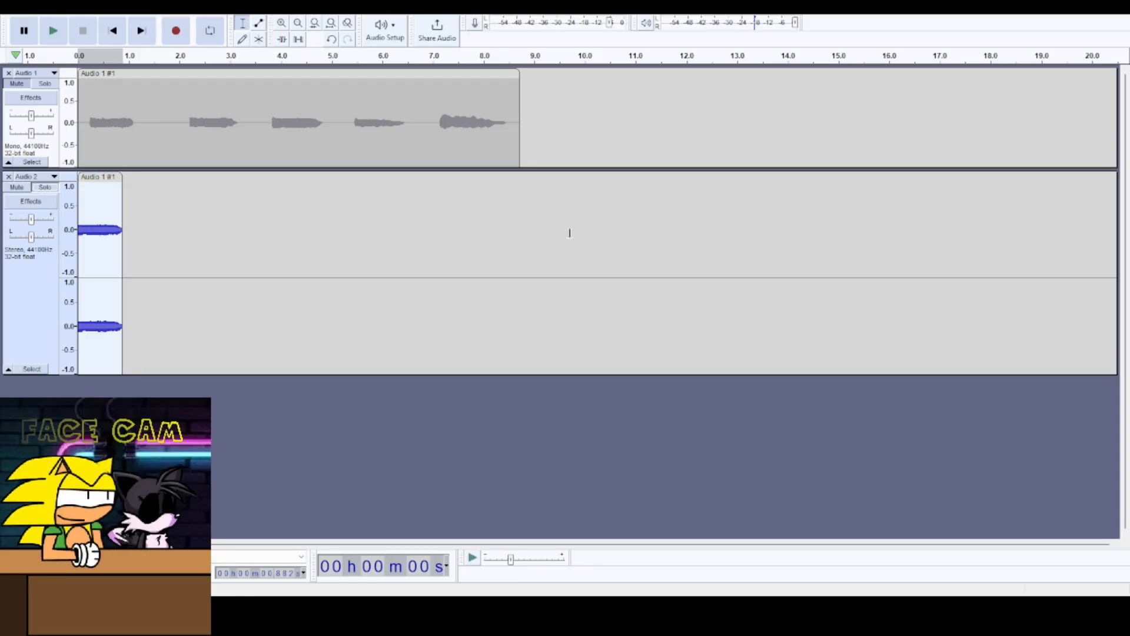
- Solo the first track and play its fourth phrase, about 5.6 to 6.3 seconds
{"action": "left_click", "coordinate": [400, 126]}
{"action": "left_click", "coordinate": [362, 137], "text": "shift"}
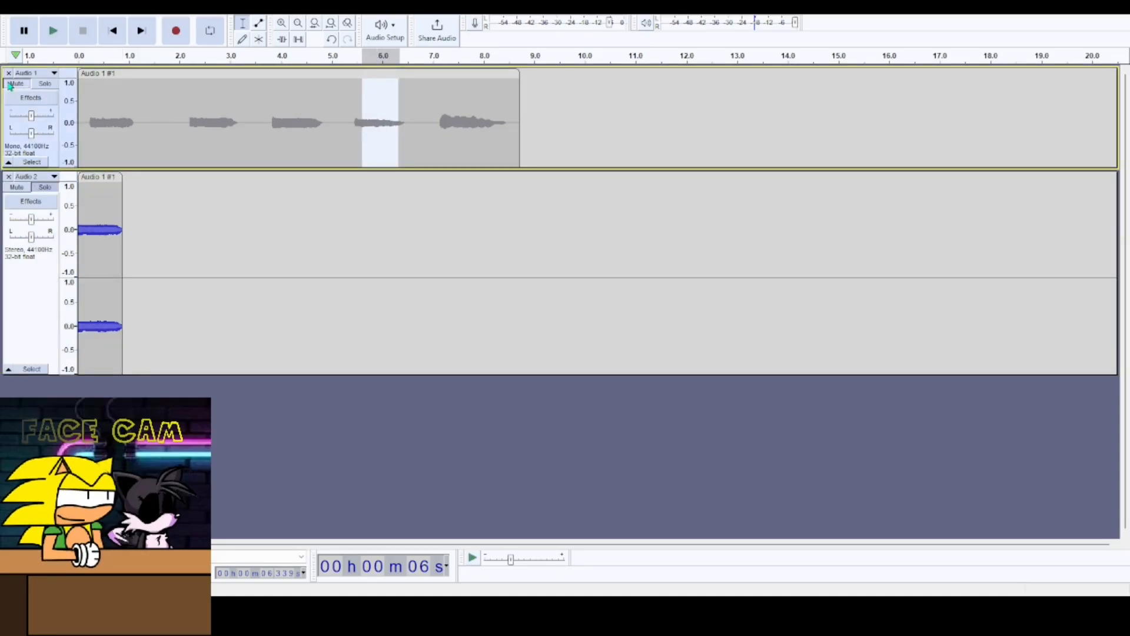
{"action": "left_click", "coordinate": [45, 85]}
{"action": "key", "text": "space"}
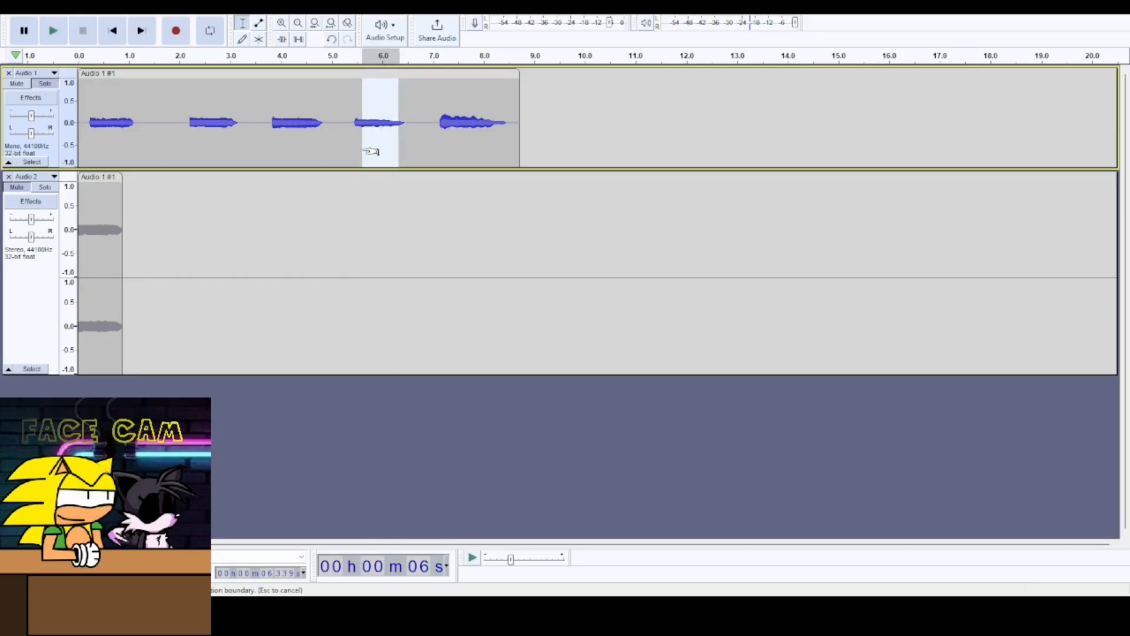
{"action": "left_click_drag", "start_coordinate": [363, 154], "coordinate": [365, 164]}
{"action": "key", "text": "space"}
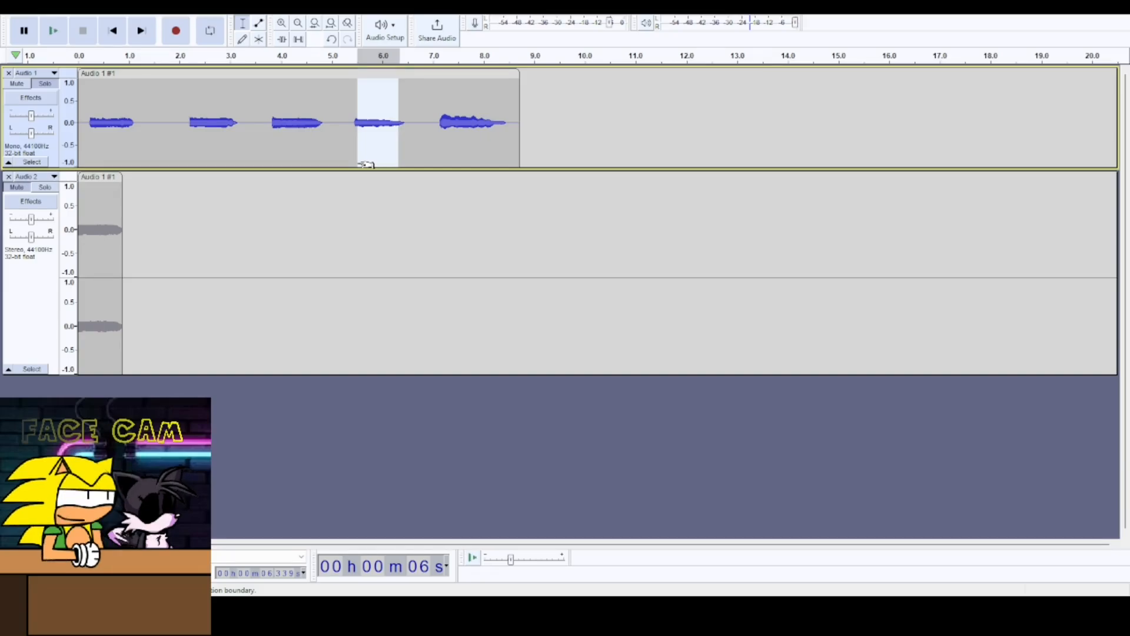
- Replace the second track's clip with a fresh paste of the copied phrase, then solo and play it
{"action": "left_click_drag", "start_coordinate": [99, 178], "coordinate": [100, 179]}
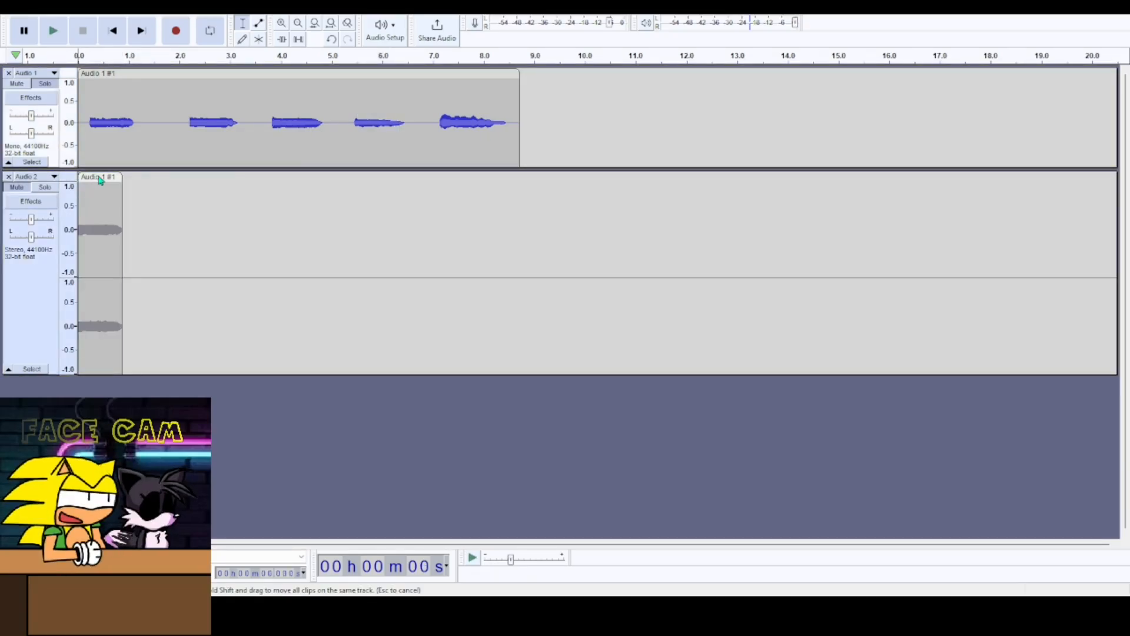
{"action": "left_click", "coordinate": [677, 317]}
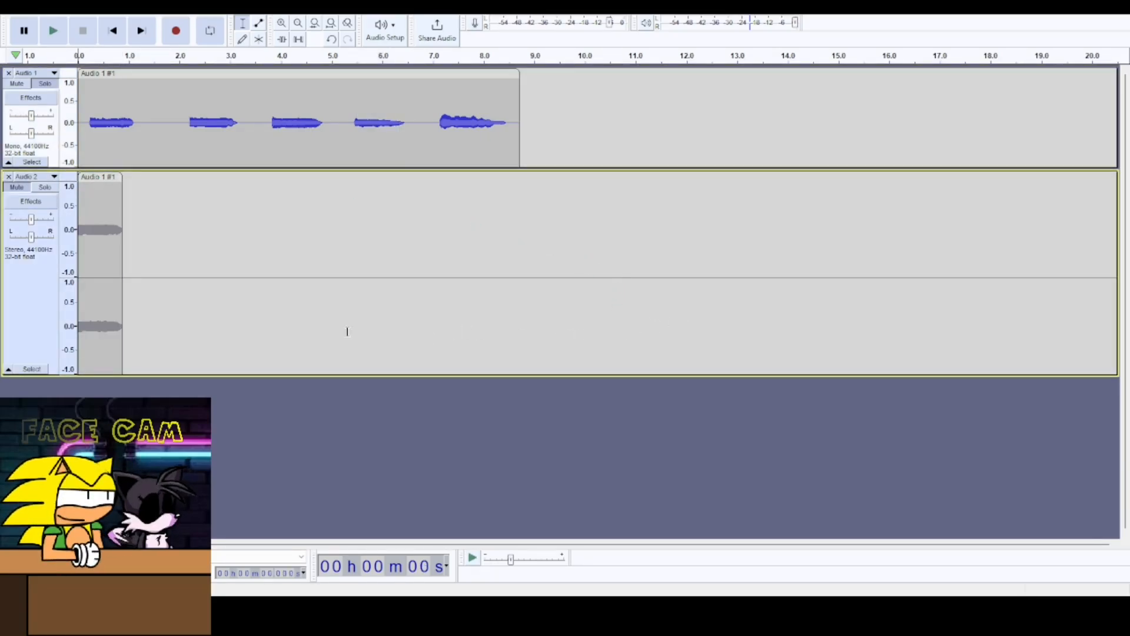
{"action": "left_click", "coordinate": [112, 177]}
{"action": "key", "text": "Delete"}
{"action": "key", "text": "ctrl+v"}
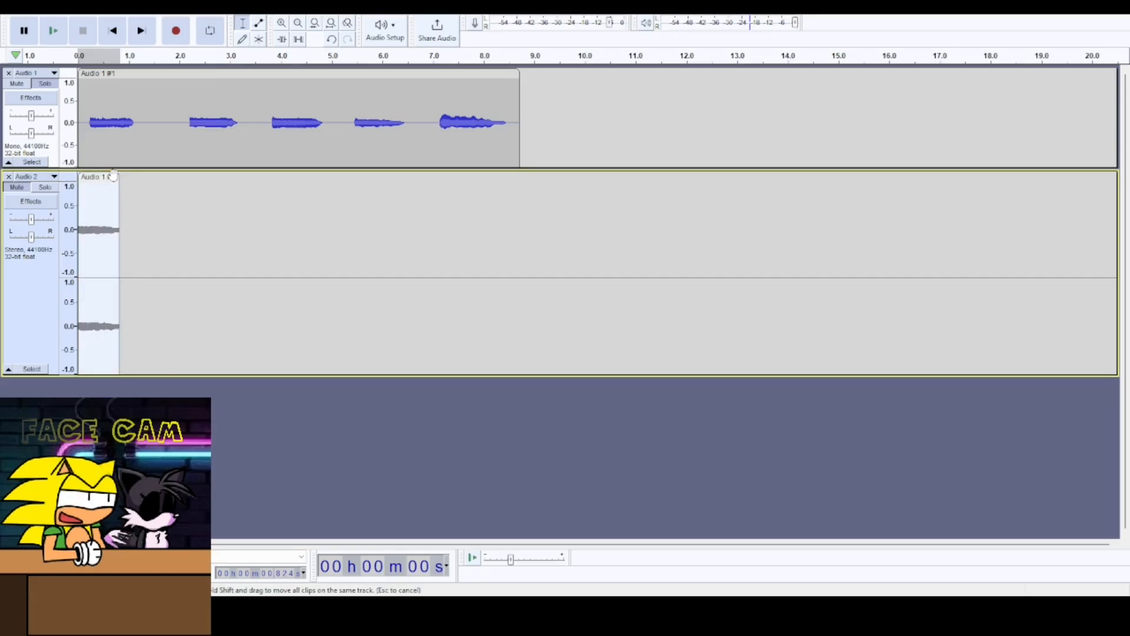
{"action": "left_click", "coordinate": [45, 187]}
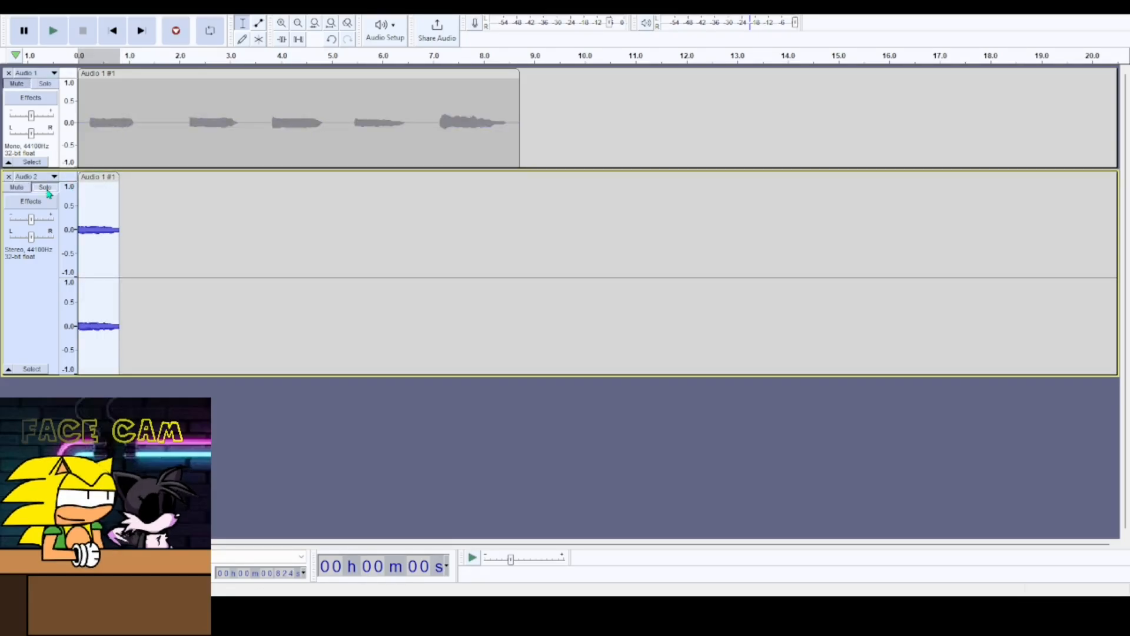
{"action": "key", "text": "space"}
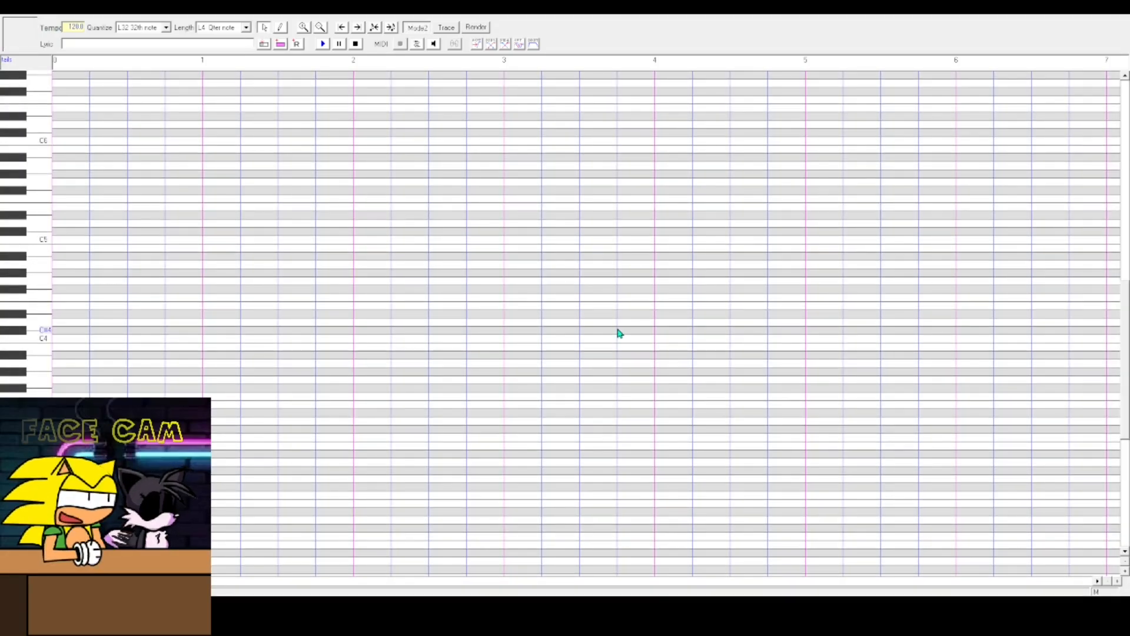
- Insert a row of C4 notes at the song's start with the lyrics a e o u
{"action": "left_click_drag", "start_coordinate": [1127, 421], "coordinate": [1128, 474]}
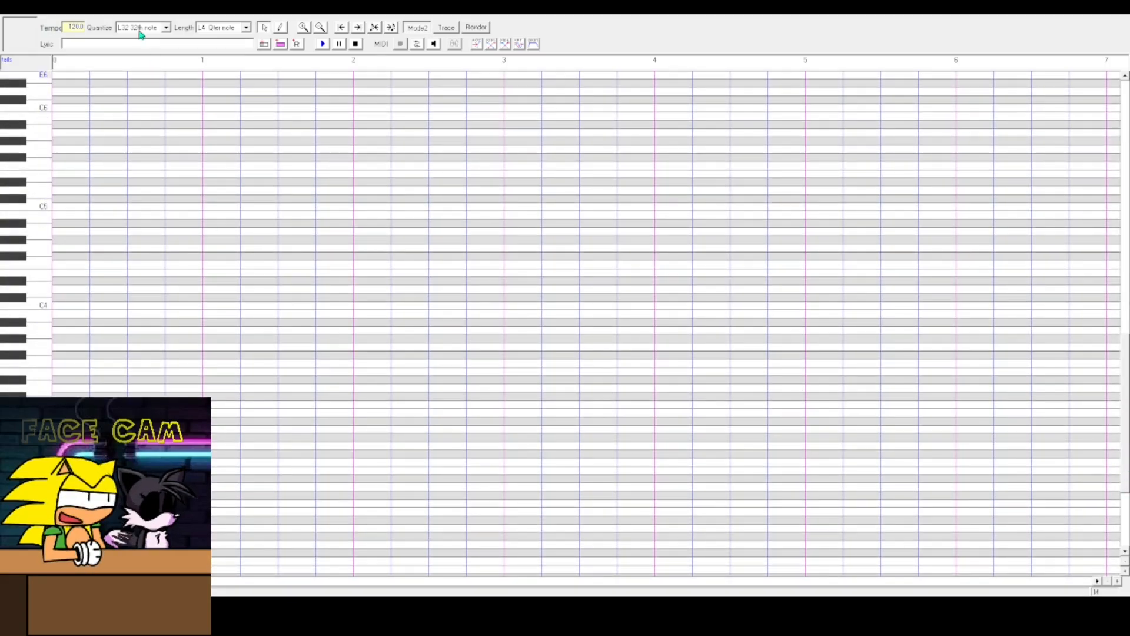
{"action": "left_click", "coordinate": [265, 45]}
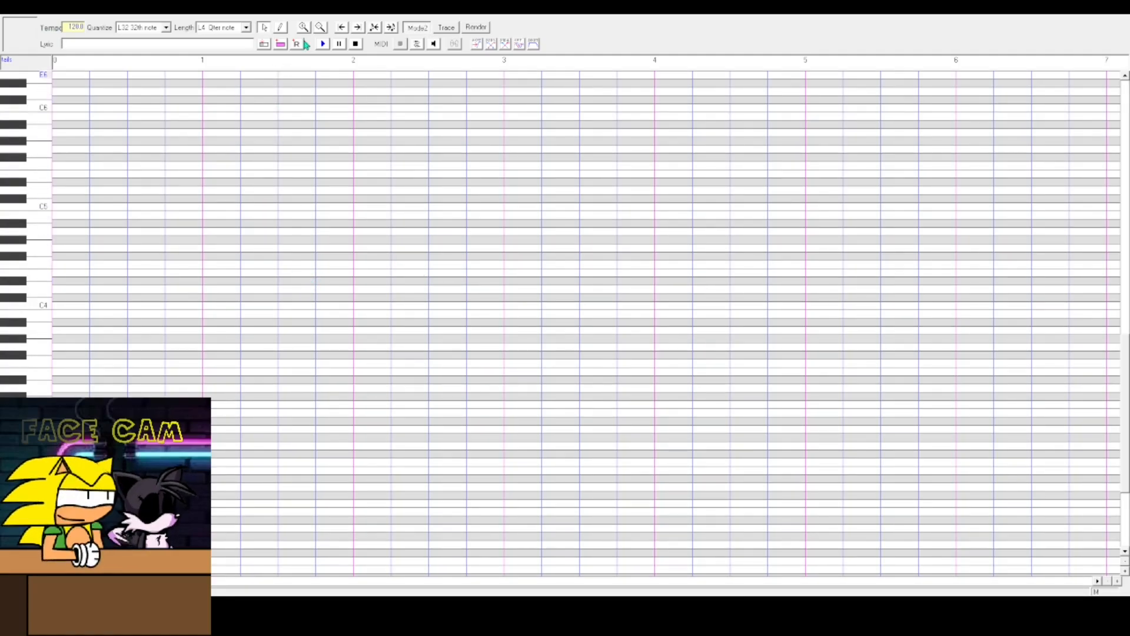
{"action": "left_click", "coordinate": [285, 30]}
{"action": "type", "text": "a e o u"}
{"action": "left_click", "coordinate": [280, 43]}
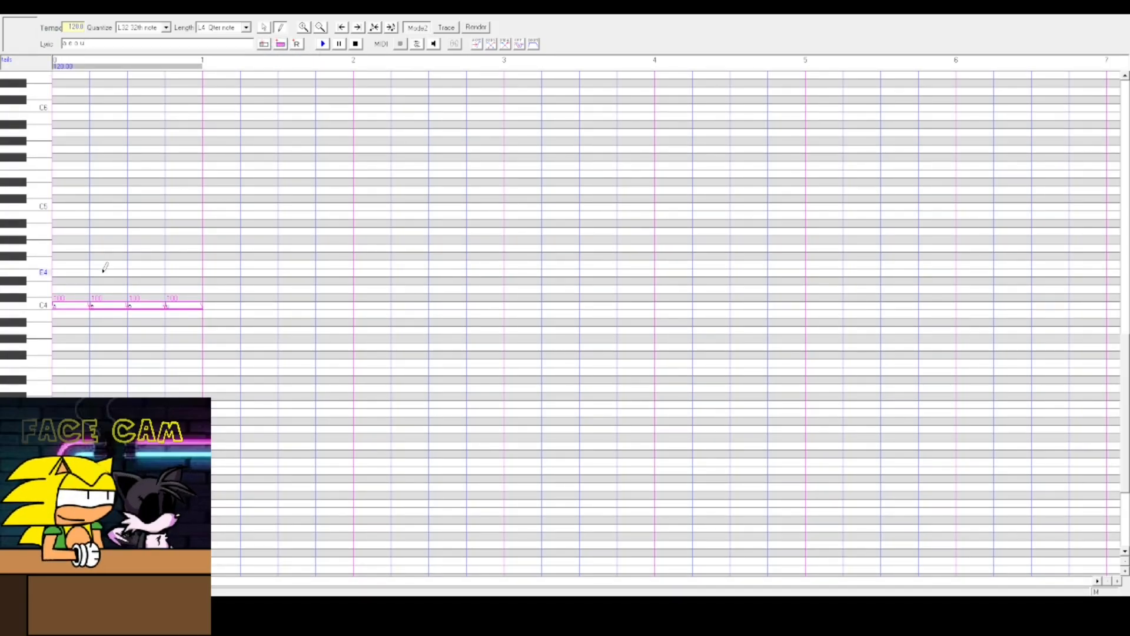
- Rearrange the C4 notes into four short notes separated by equal rests at the song's start
{"action": "left_click", "coordinate": [297, 45]}
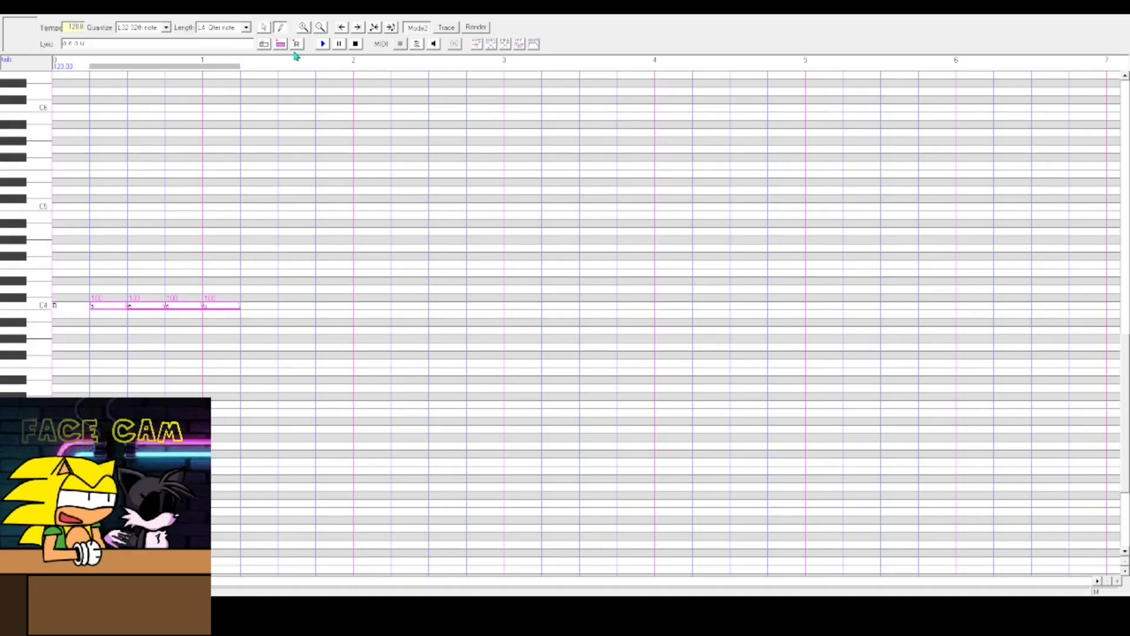
{"action": "left_click_drag", "start_coordinate": [72, 309], "coordinate": [116, 310]}
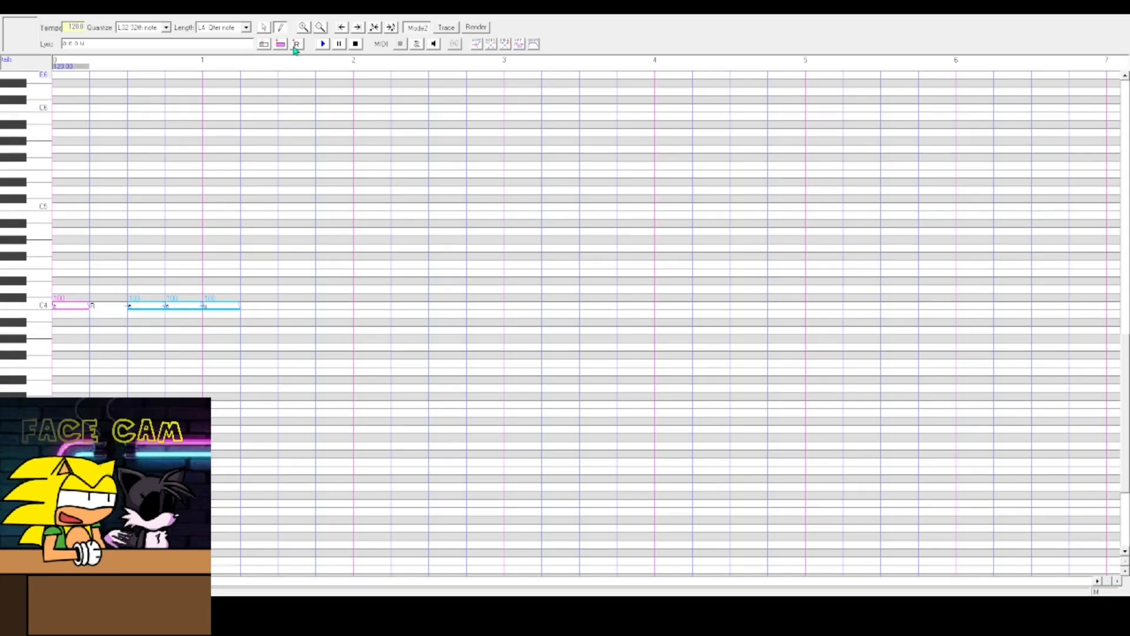
{"action": "left_click", "coordinate": [297, 45]}
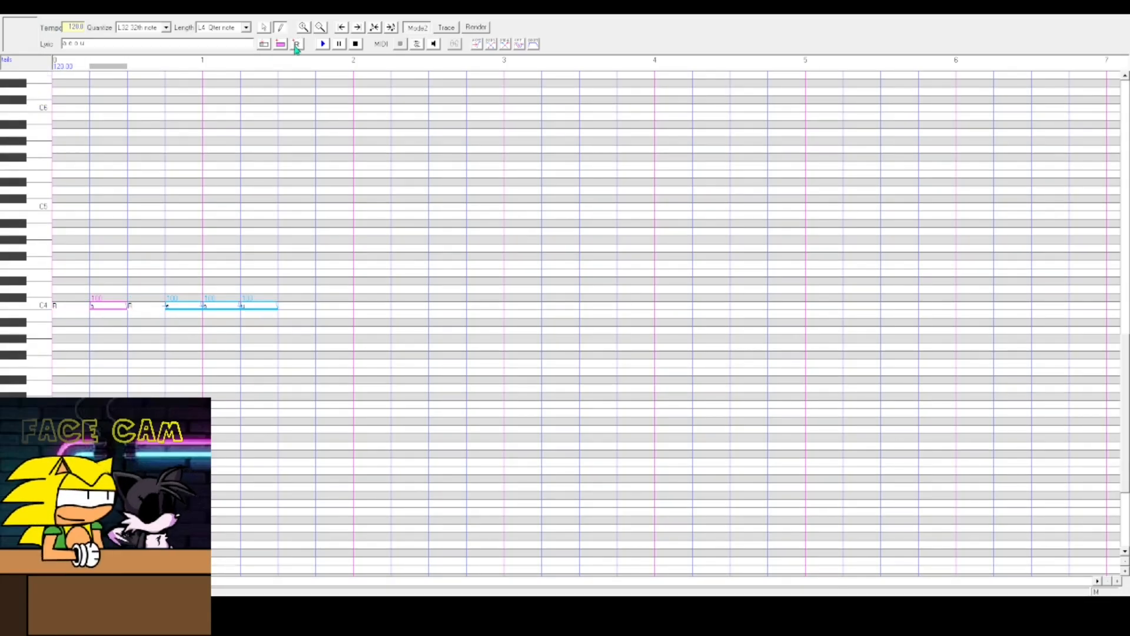
{"action": "left_click", "coordinate": [297, 44]}
{"action": "left_click", "coordinate": [297, 44]}
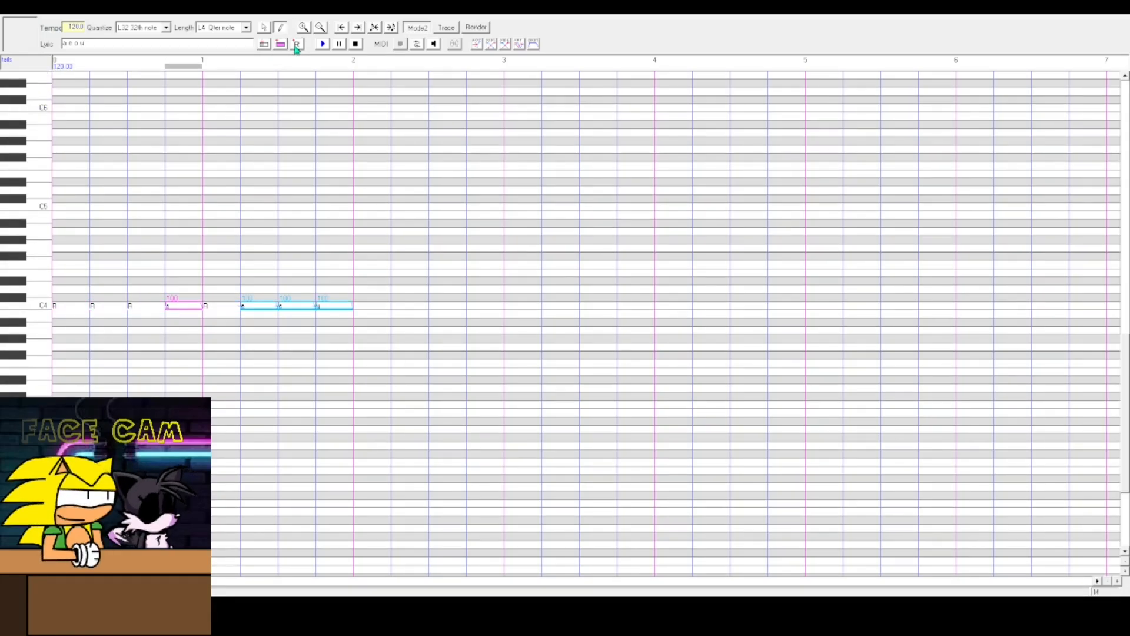
{"action": "left_click", "coordinate": [149, 310]}
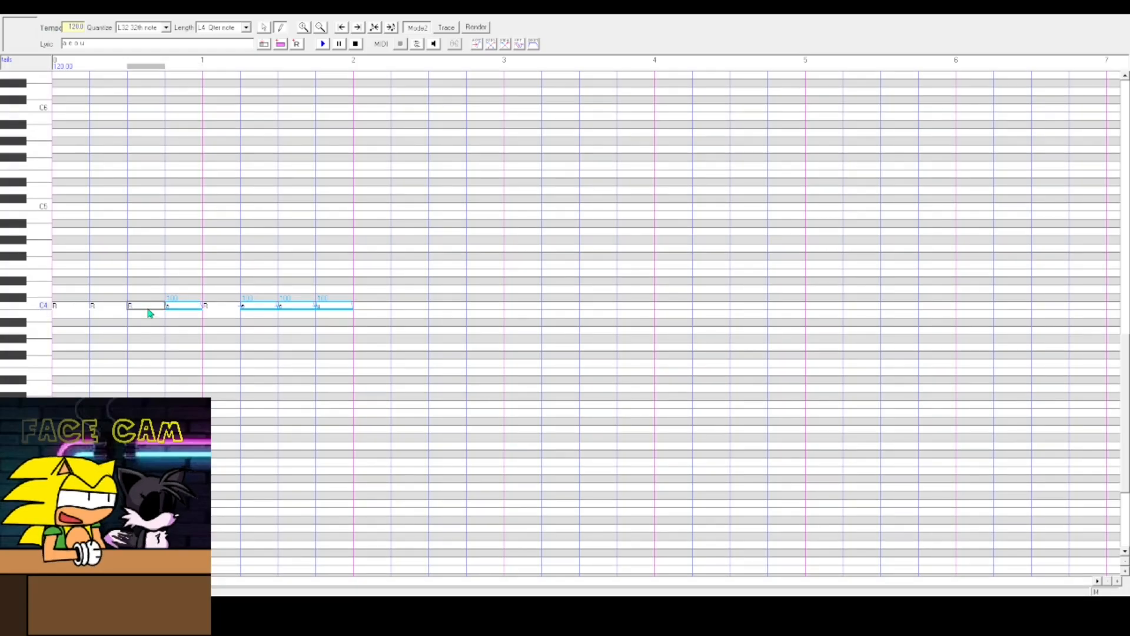
{"action": "left_click_drag", "start_coordinate": [267, 310], "coordinate": [267, 309]}
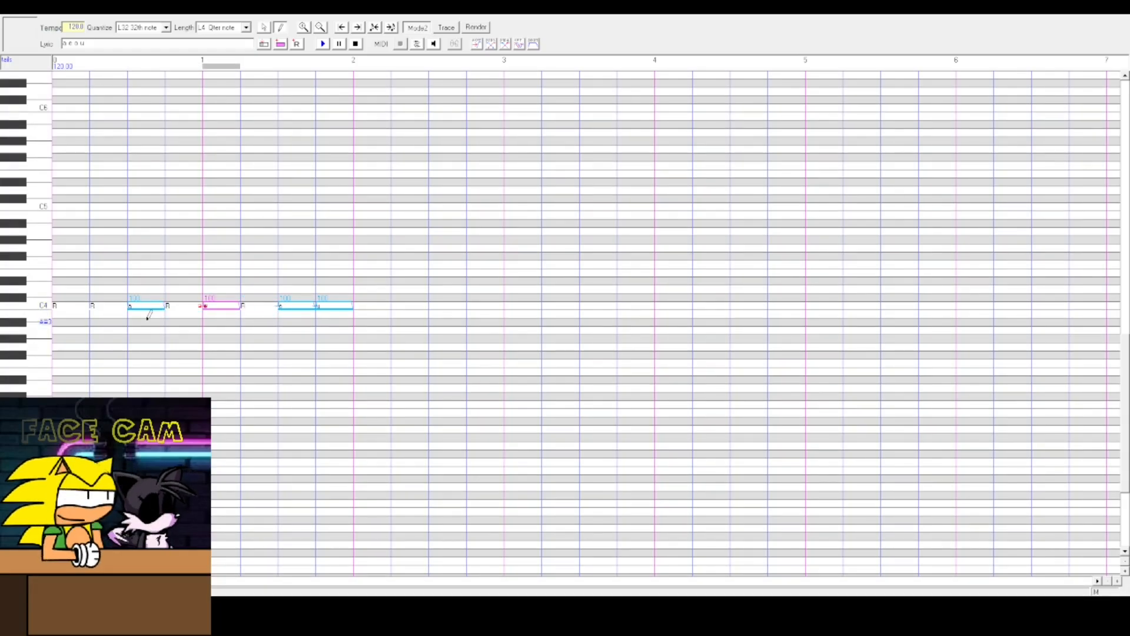
{"action": "left_click_drag", "start_coordinate": [107, 310], "coordinate": [252, 315]}
{"action": "left_click_drag", "start_coordinate": [298, 309], "coordinate": [298, 309]}
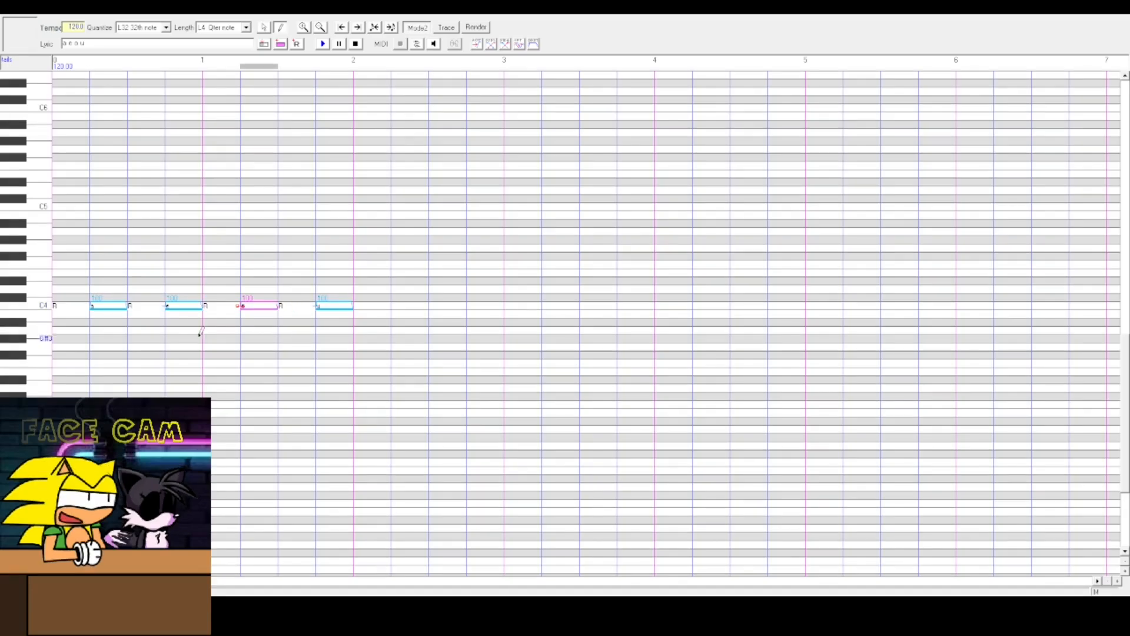
{"action": "left_click", "coordinate": [65, 307]}
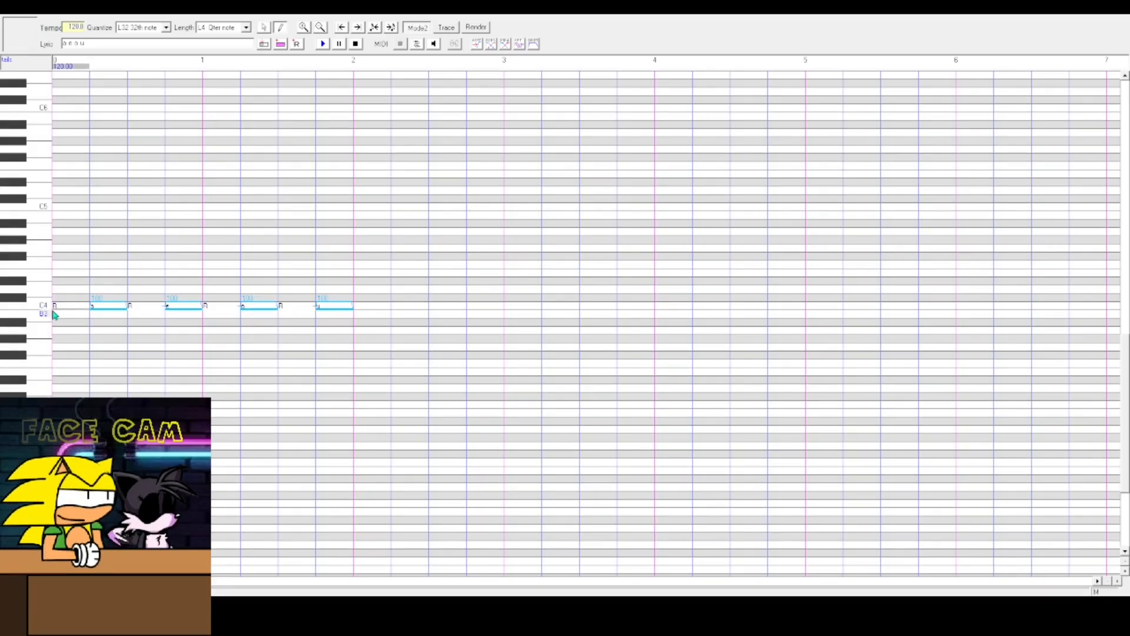
{"action": "left_click_drag", "start_coordinate": [75, 313], "coordinate": [318, 332]}
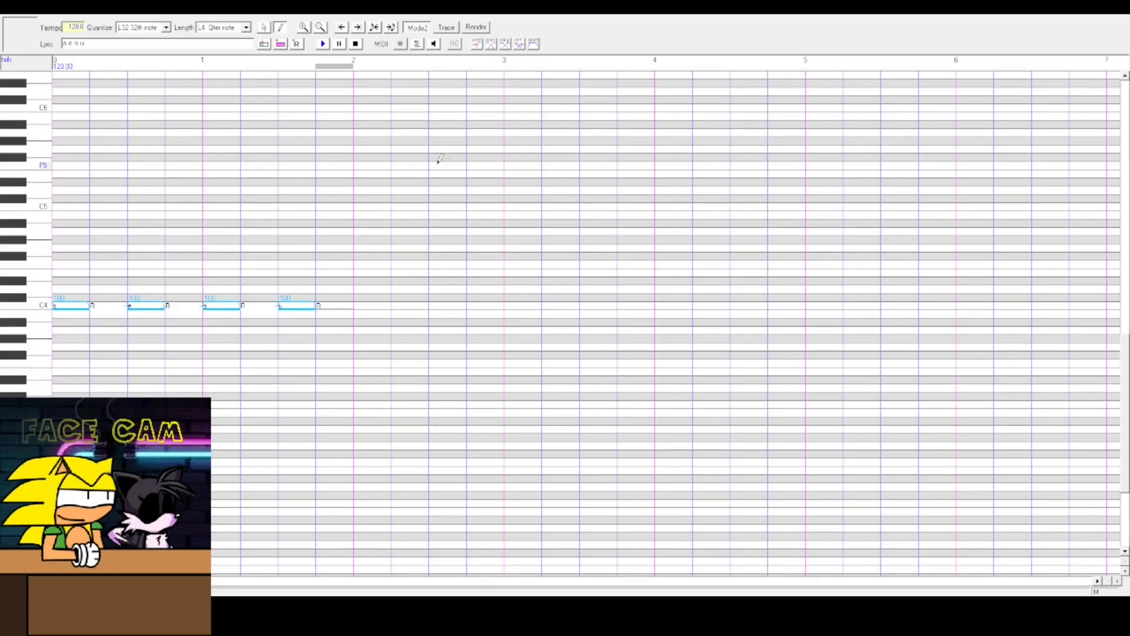
- Select the four notes, move them lower, and rearrange their pitches into a rising stepwise line
{"action": "mouse_move", "coordinate": [476, 181]}
{"action": "left_mouse_down"}
{"action": "mouse_move", "coordinate": [2, 363]}
{"action": "mouse_move", "coordinate": [534, 283]}
{"action": "left_mouse_up"}
{"action": "left_click", "coordinate": [264, 27]}
{"action": "left_click_drag", "start_coordinate": [298, 73], "coordinate": [50, 373]}
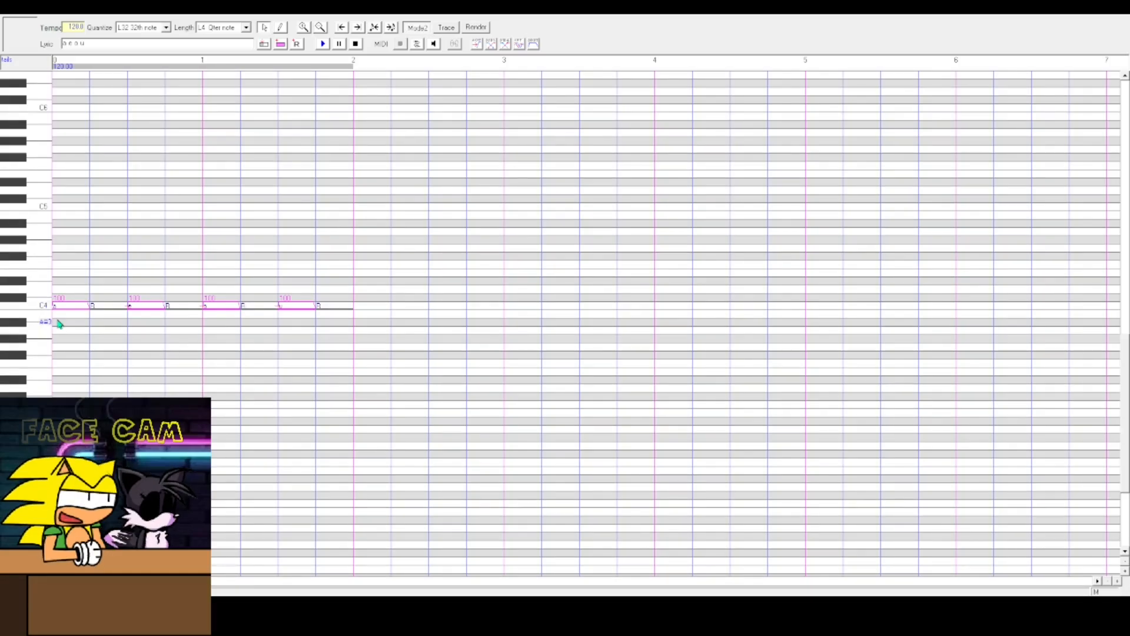
{"action": "left_click_drag", "start_coordinate": [80, 313], "coordinate": [101, 396]}
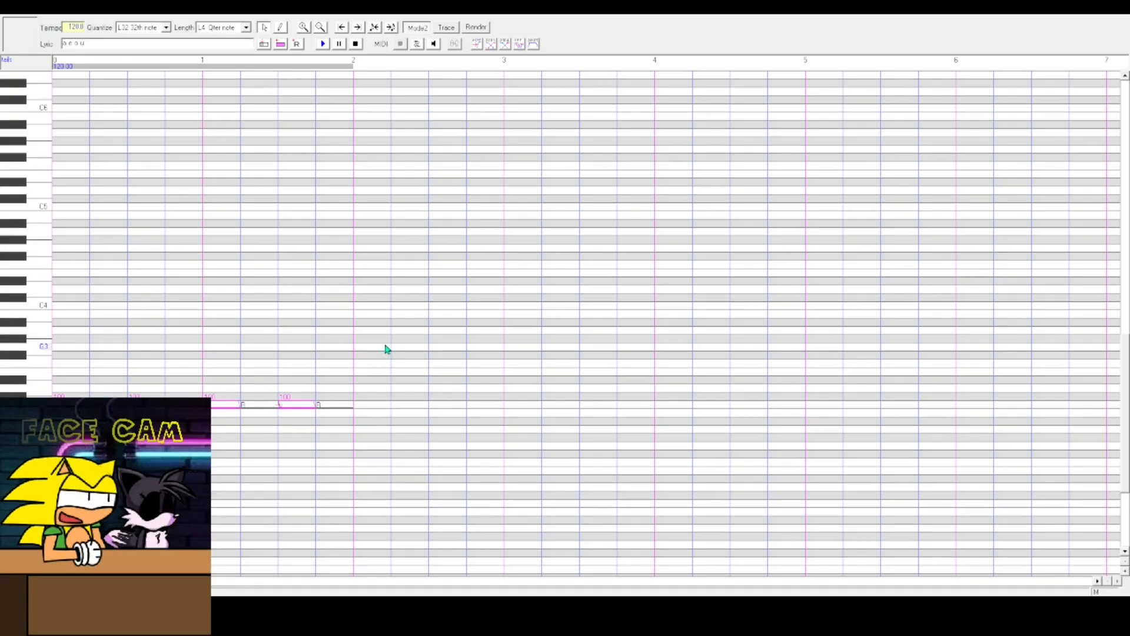
{"action": "left_click_drag", "start_coordinate": [342, 415], "coordinate": [144, 396]}
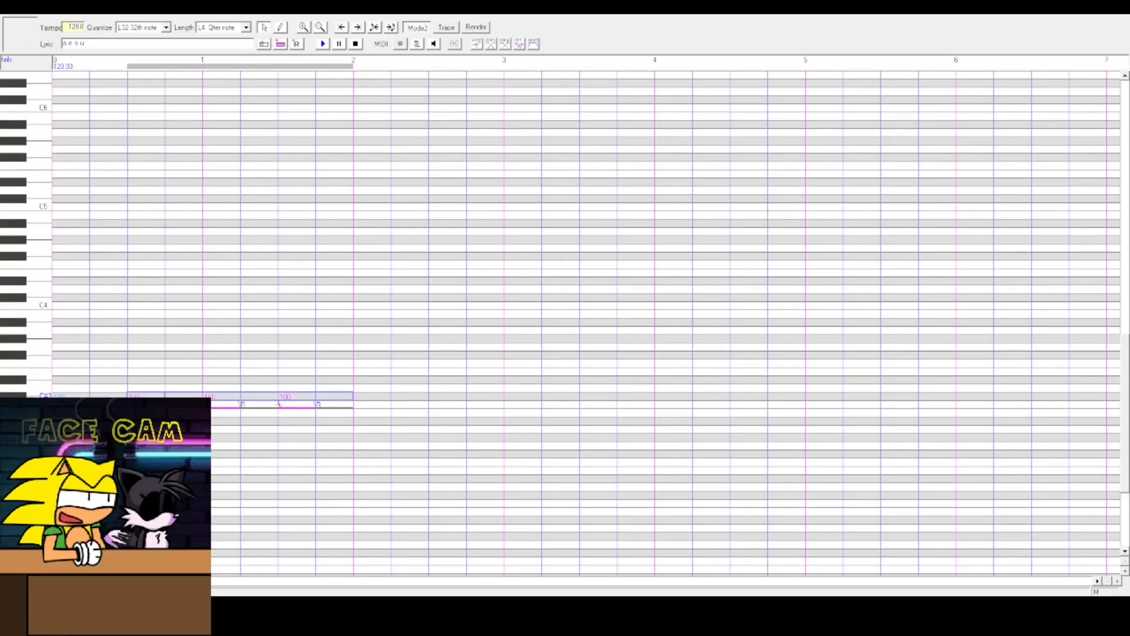
{"action": "left_click_drag", "start_coordinate": [331, 360], "coordinate": [219, 389]}
{"action": "left_click_drag", "start_coordinate": [347, 405], "coordinate": [298, 388]}
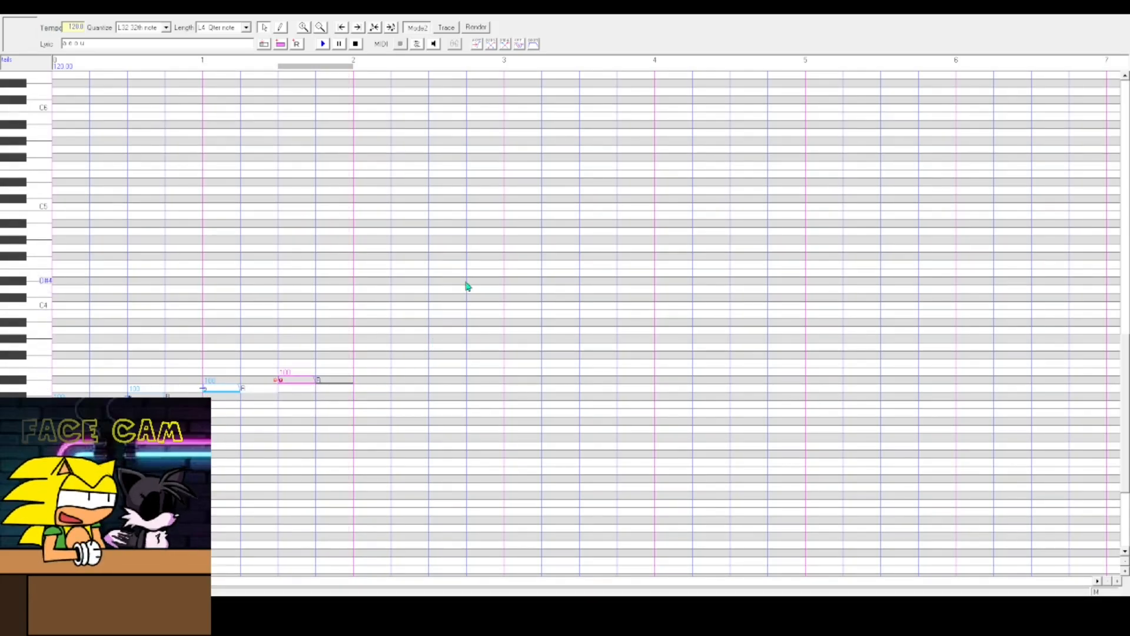
- Paste a copy of the four notes after them and raise it to continue the rising line
{"action": "key", "text": "ctrl+a"}
{"action": "key", "text": "ctrl+v"}
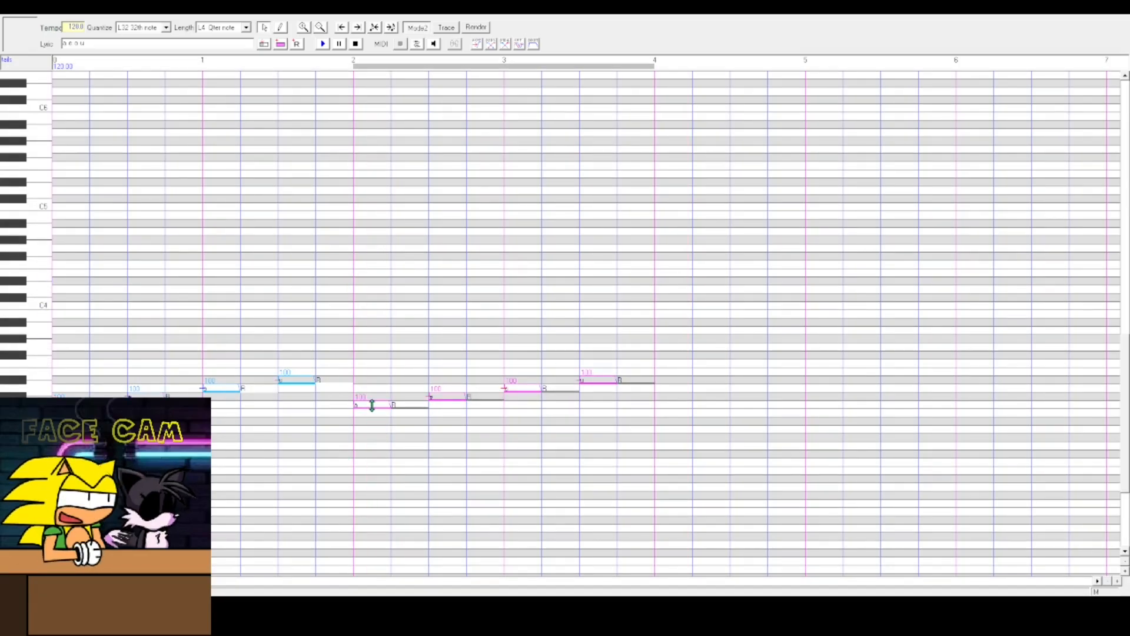
{"action": "left_click_drag", "start_coordinate": [373, 411], "coordinate": [376, 379]}
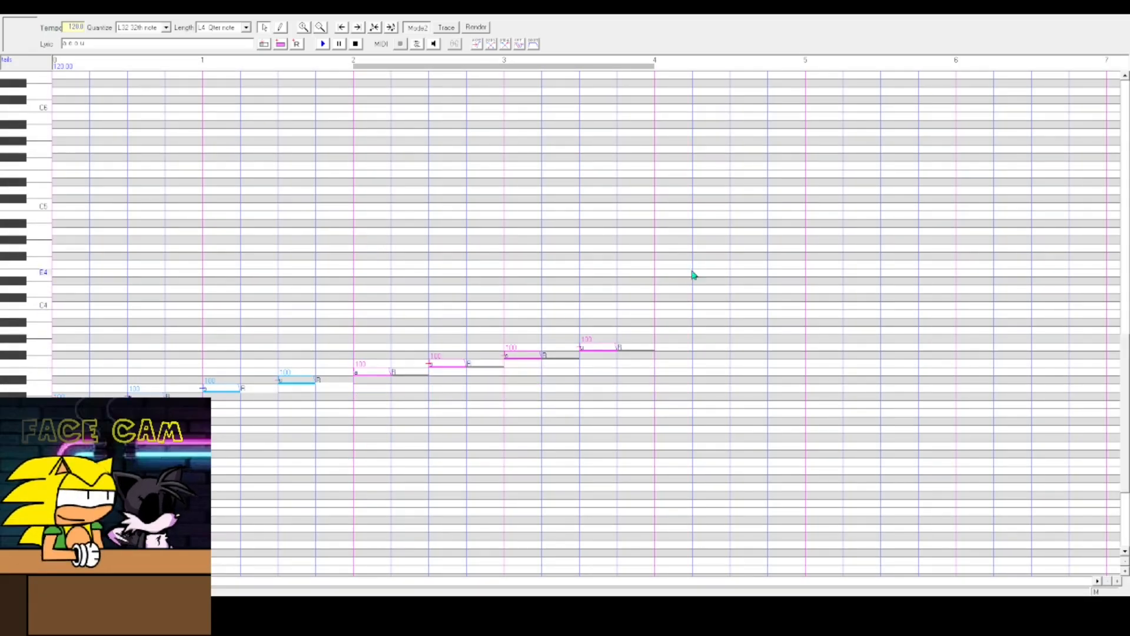
- Copy all eight notes, paste them after the phrase, and raise the copy so the melody keeps climbing
{"action": "key", "text": "ctrl+a"}
{"action": "key", "text": "ctrl+c"}
{"action": "key", "text": "ctrl+v"}
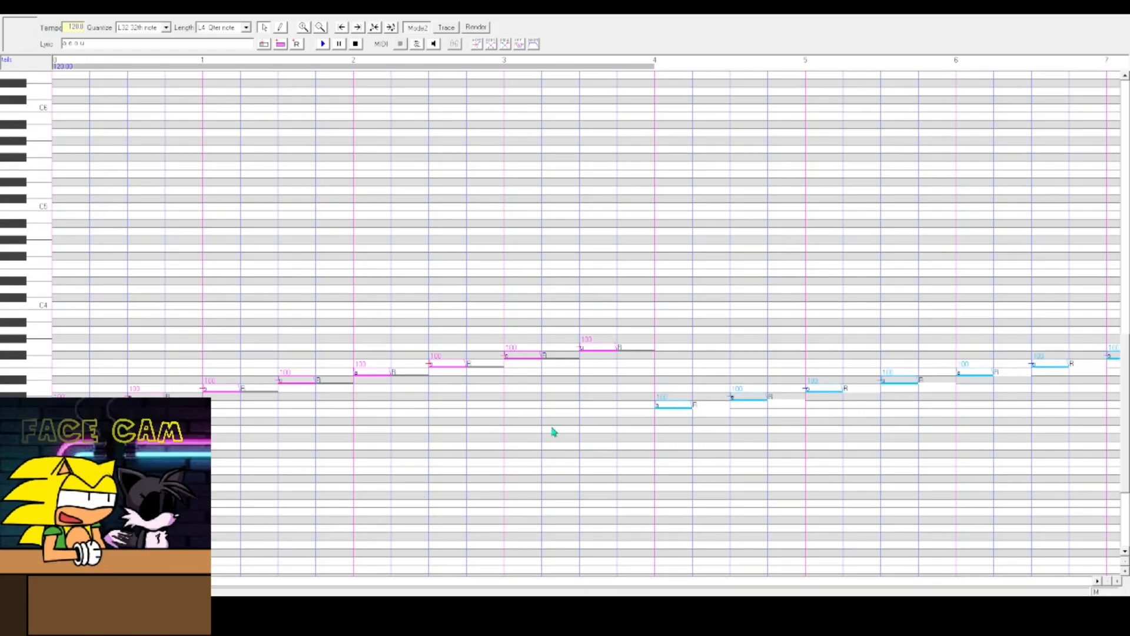
{"action": "left_click_drag", "start_coordinate": [677, 303], "coordinate": [1124, 384]}
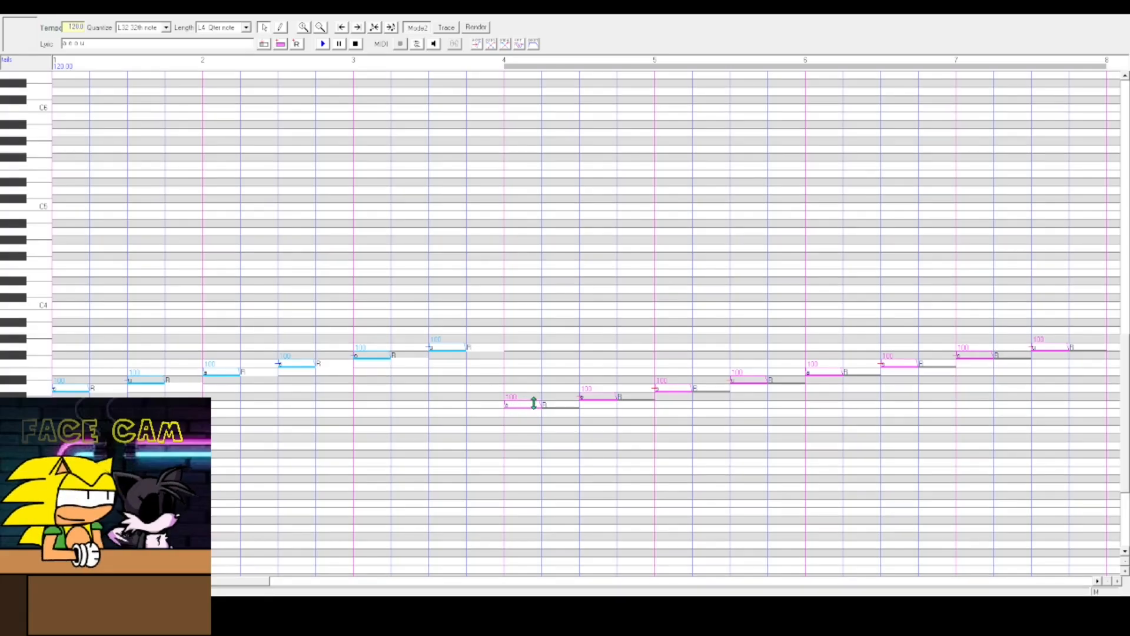
{"action": "left_click_drag", "start_coordinate": [536, 403], "coordinate": [531, 340]}
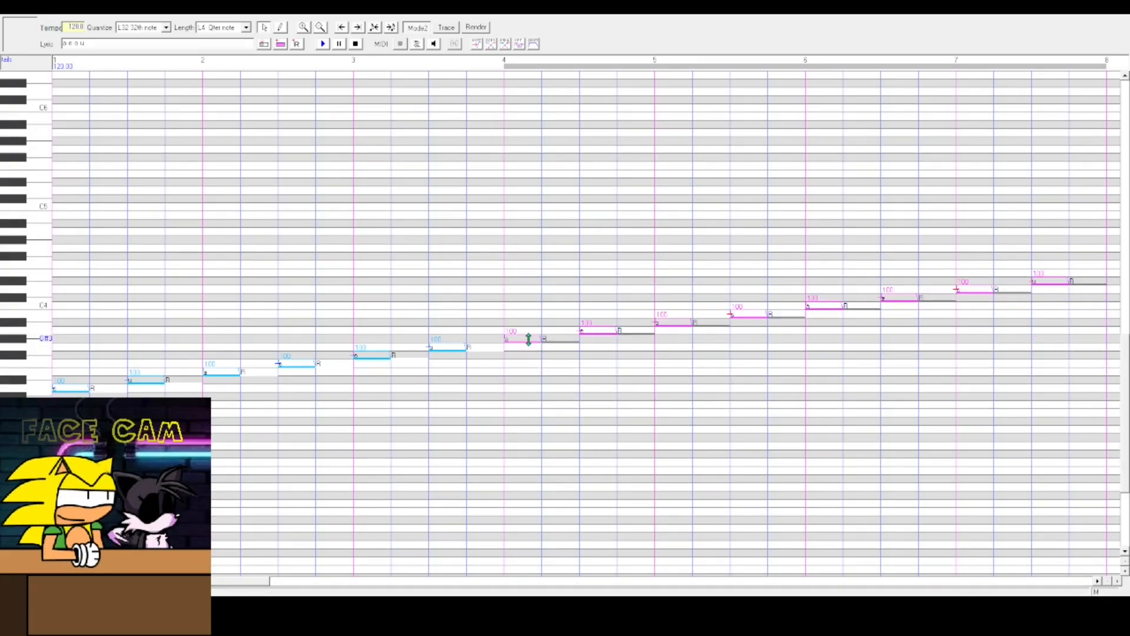
- Copy the sixteen notes, paste them after the phrase, and raise the copy to continue the climb
{"action": "left_click_drag", "start_coordinate": [1120, 191], "coordinate": [36, 456]}
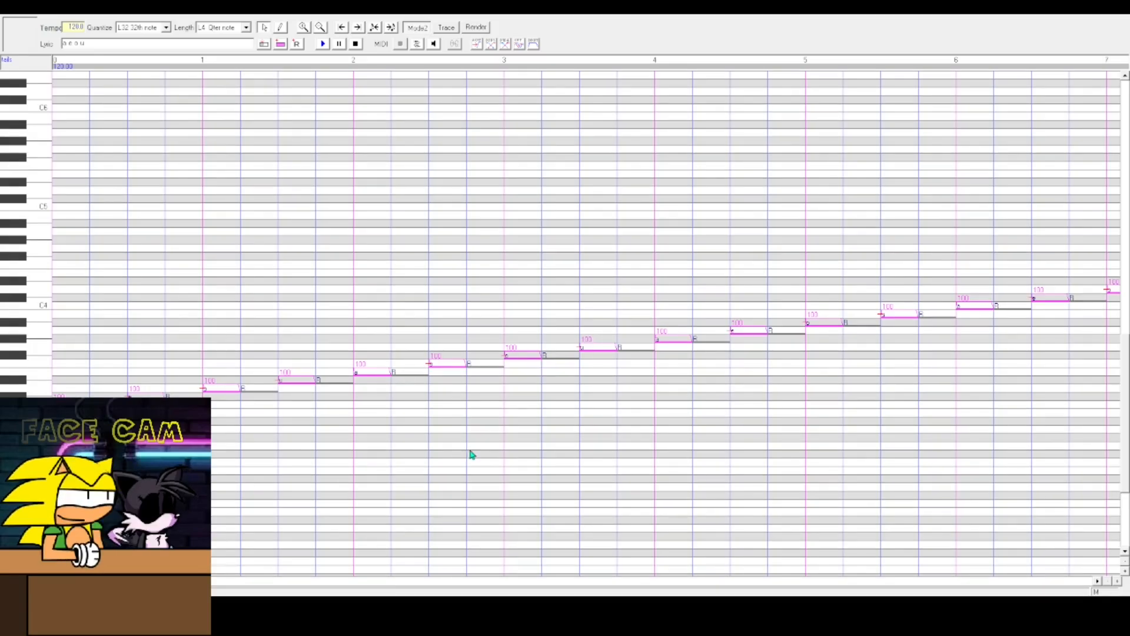
{"action": "left_click_drag", "start_coordinate": [177, 582], "coordinate": [661, 550]}
{"action": "left_click_drag", "start_coordinate": [1000, 202], "coordinate": [572, 463]}
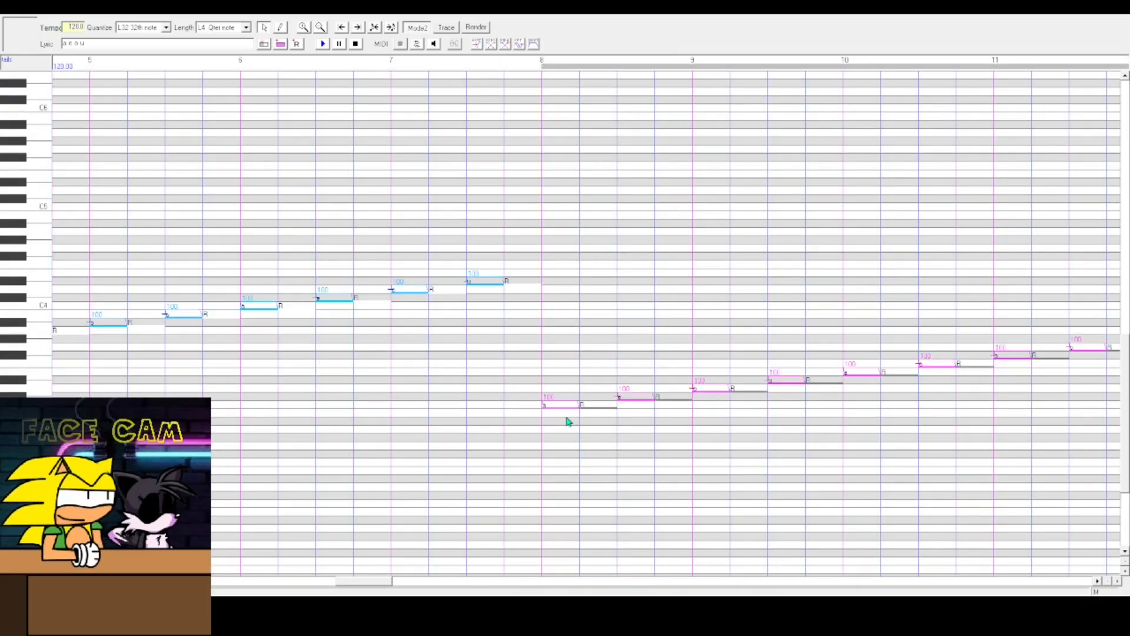
{"action": "left_click", "coordinate": [560, 404]}
{"action": "left_click_drag", "start_coordinate": [521, 428], "coordinate": [1094, 316]}
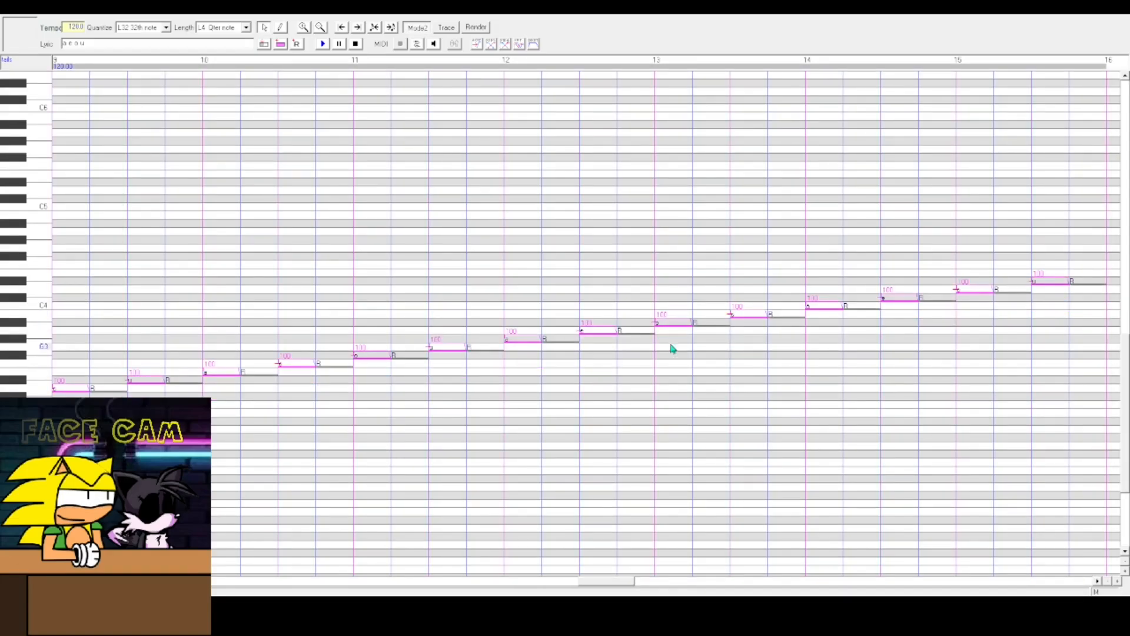
- Raise the pasted notes further and move the note just before bar 8 down into the ascending line
{"action": "left_click_drag", "start_coordinate": [584, 581], "coordinate": [428, 580]}
{"action": "left_click_drag", "start_coordinate": [330, 407], "coordinate": [320, 268]}
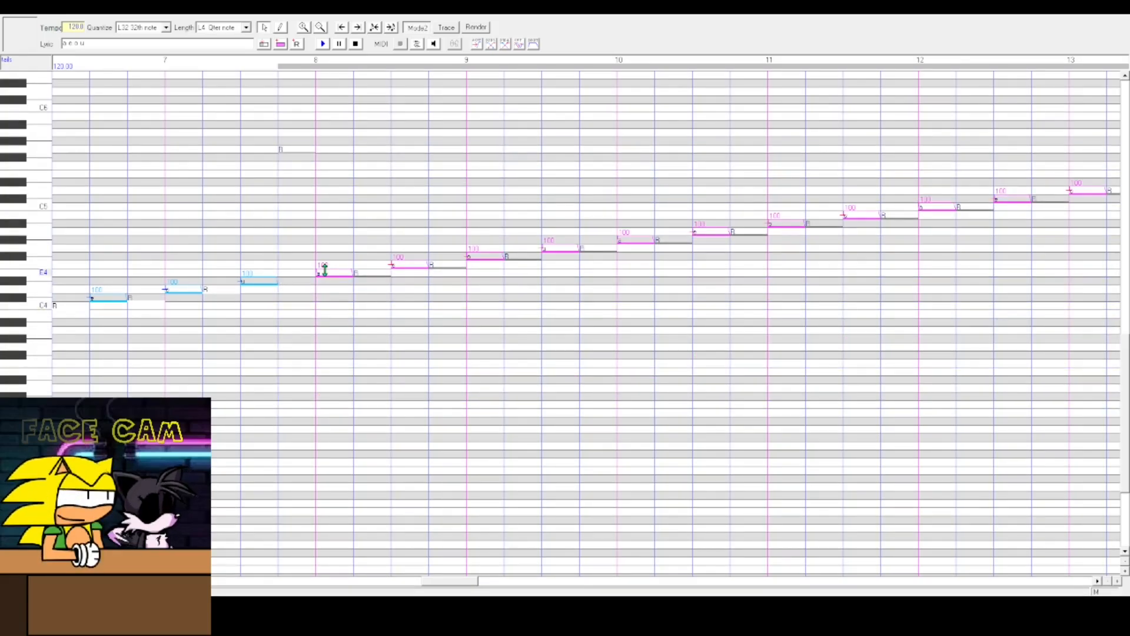
{"action": "left_click", "coordinate": [301, 160]}
{"action": "left_click_drag", "start_coordinate": [300, 158], "coordinate": [305, 272]}
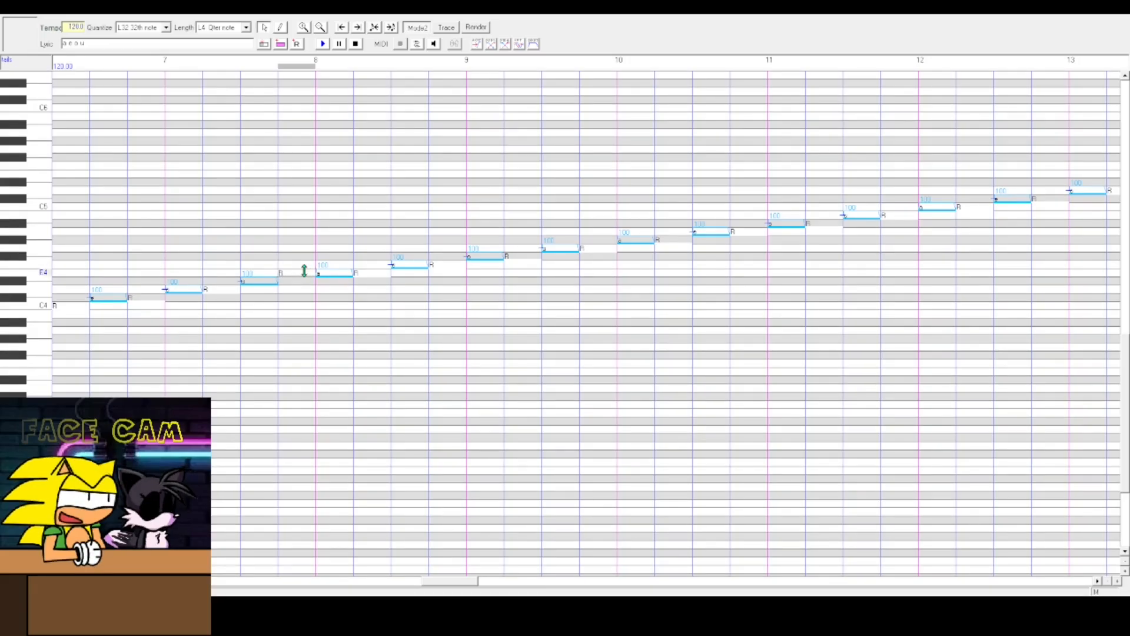
{"action": "scroll", "coordinate": [370, 305], "scroll_direction": "down", "scroll_amount": 1}
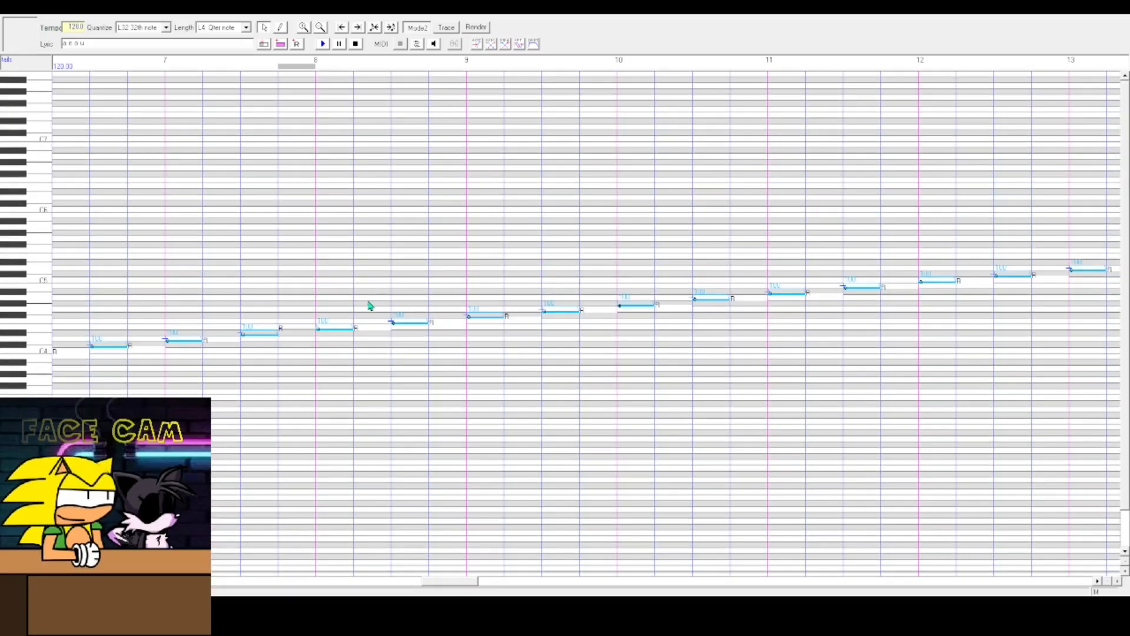
{"action": "left_click_drag", "start_coordinate": [449, 581], "coordinate": [386, 533]}
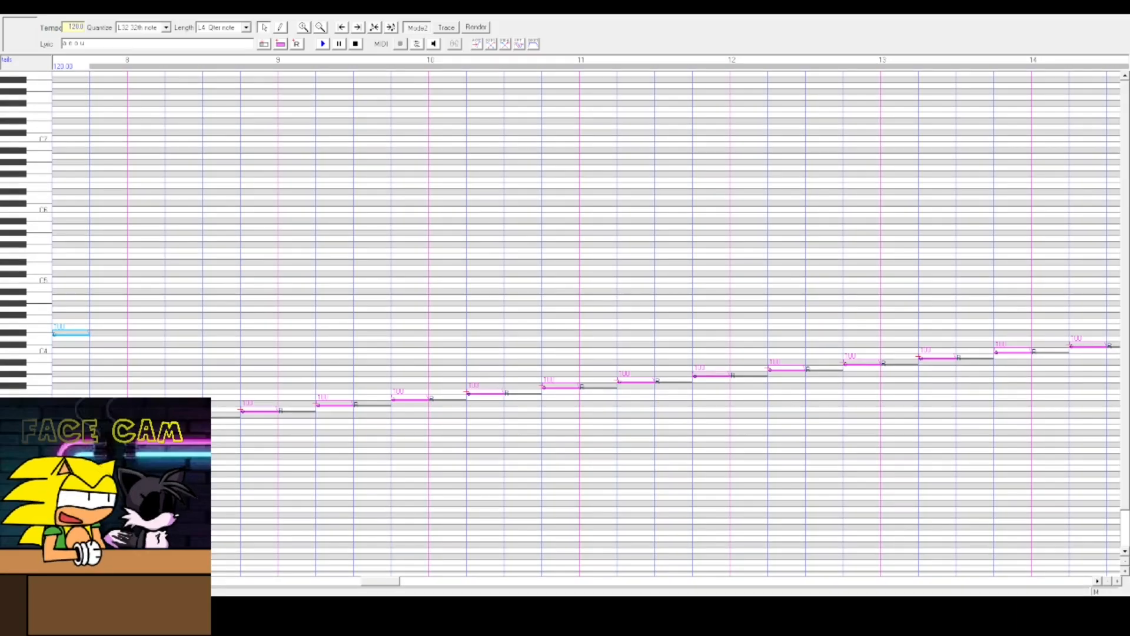
{"action": "left_click_drag", "start_coordinate": [104, 419], "coordinate": [103, 333]}
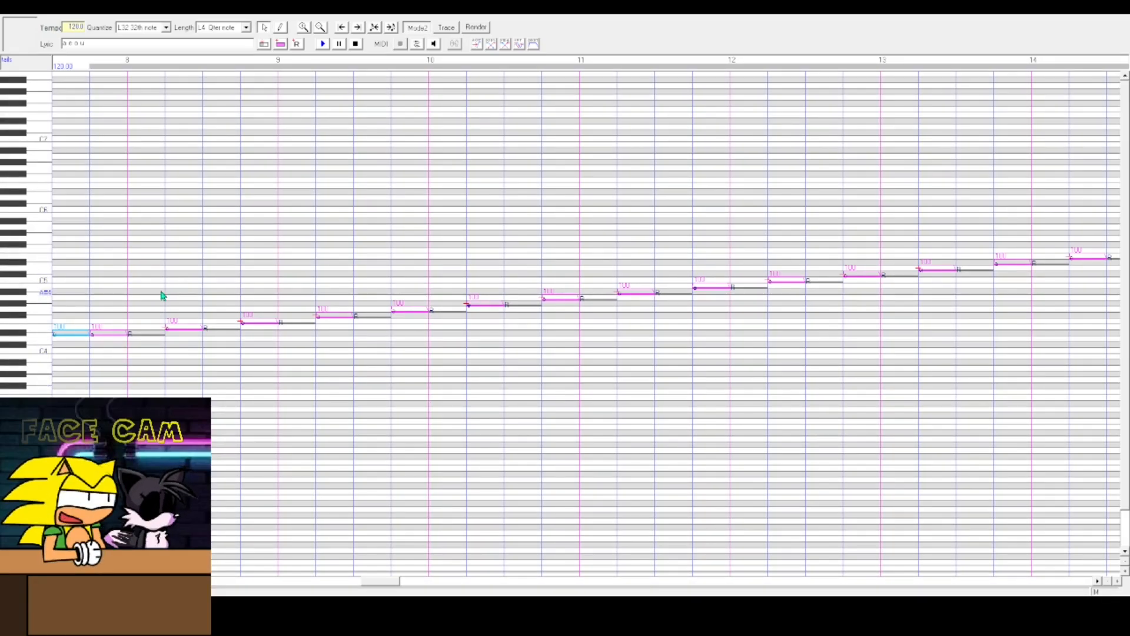
{"action": "key", "text": "ctrl+z"}
{"action": "key", "text": "ctrl+z"}
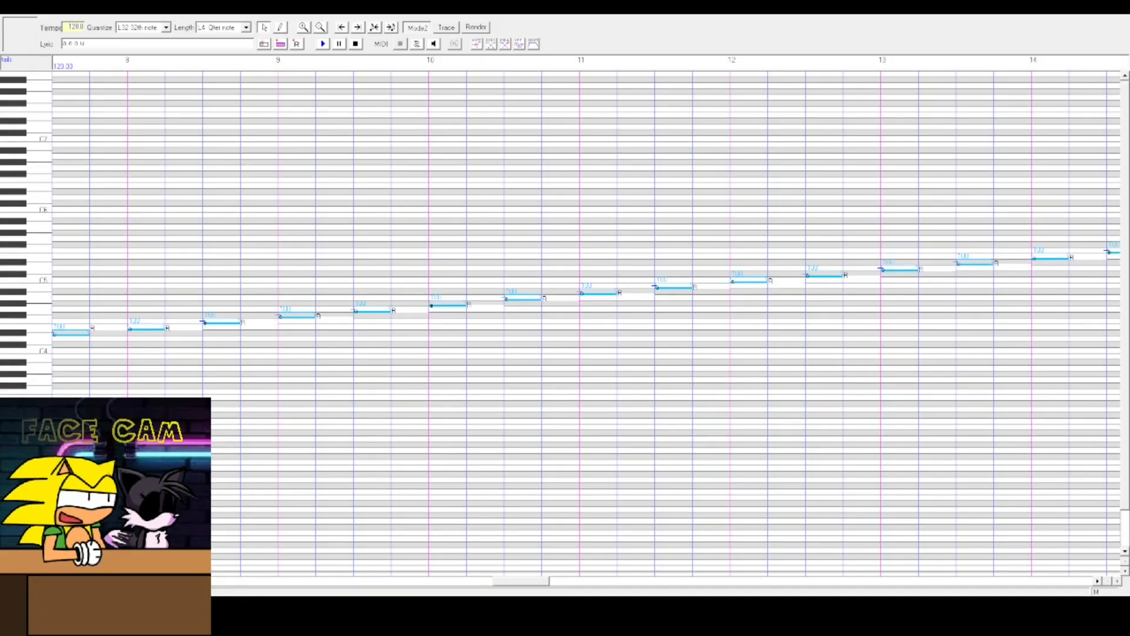
- Paste another copy of the notes at bar 16 and raise it to extend the rising melody
{"action": "left_click_drag", "start_coordinate": [533, 583], "coordinate": [904, 583]}
{"action": "key", "text": "ctrl+v"}
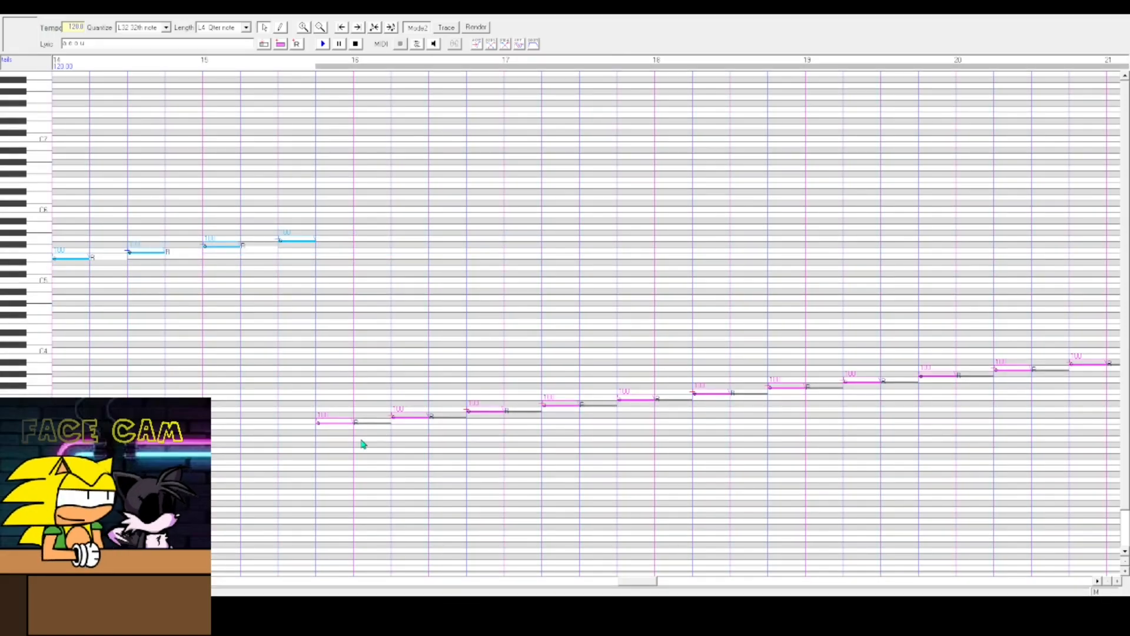
{"action": "key", "text": "ctrl+z"}
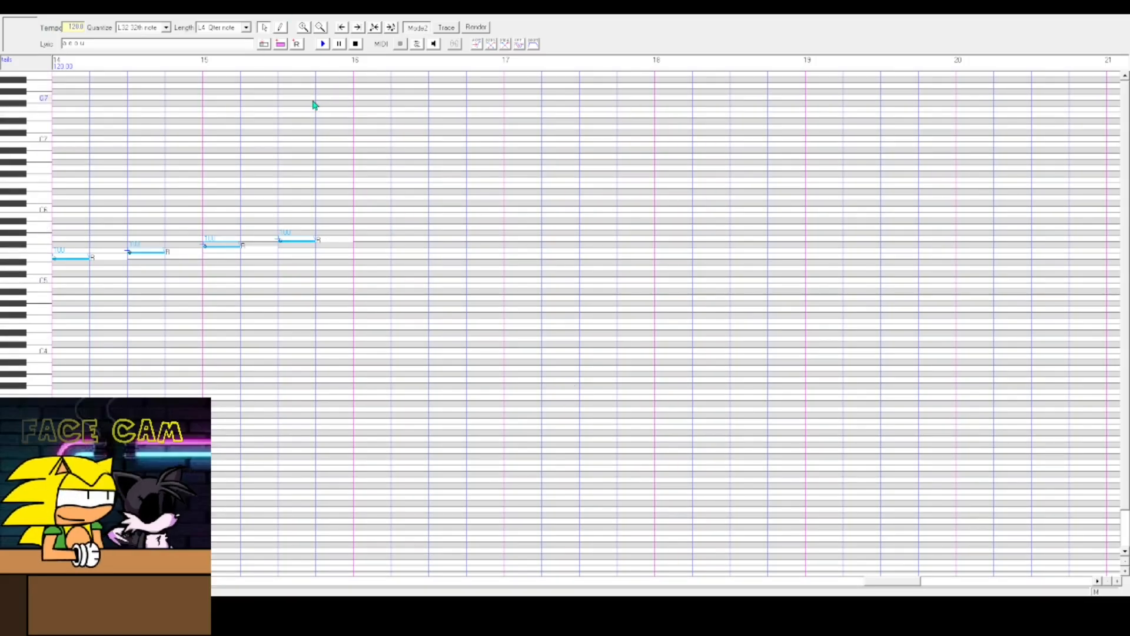
{"action": "key", "text": "ctrl+v"}
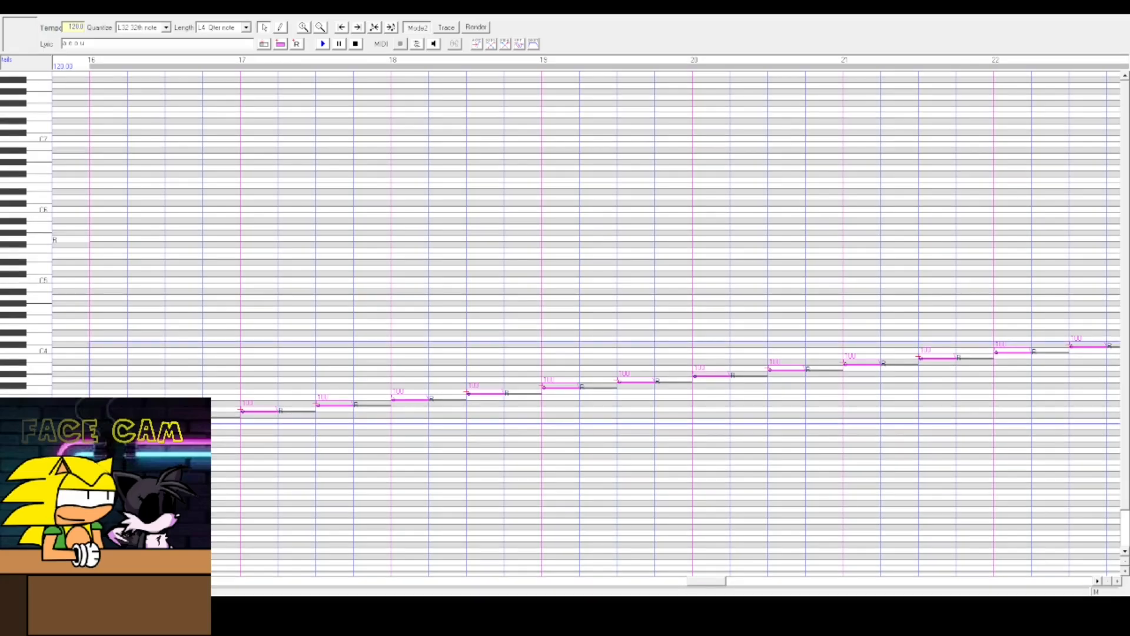
{"action": "left_click", "coordinate": [114, 235]}
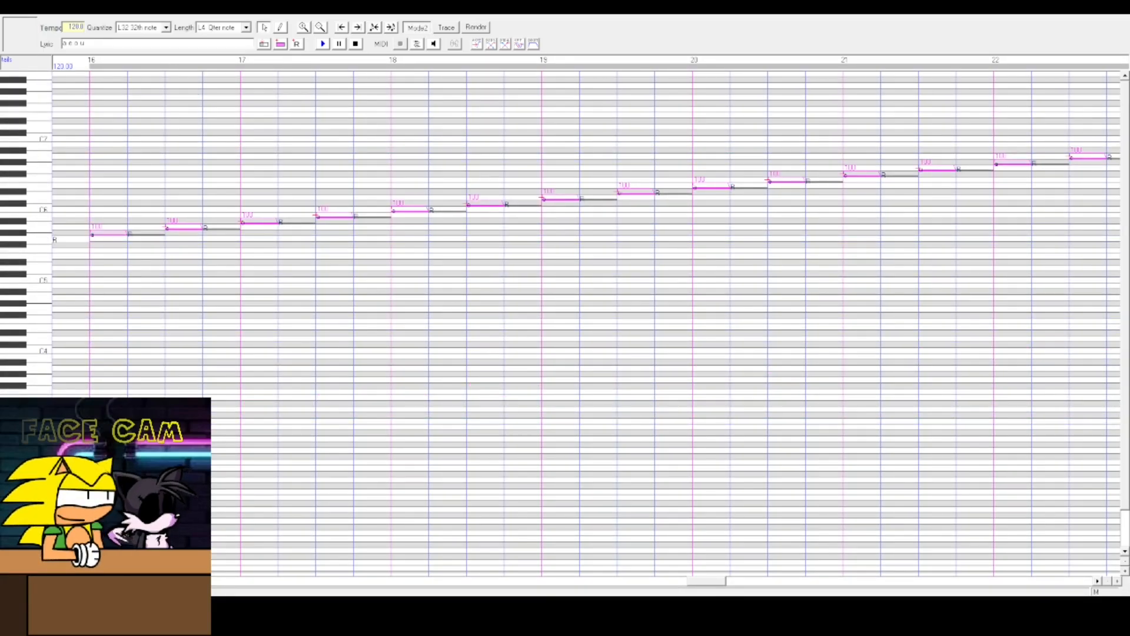
- Play the melody from the song's start
{"action": "left_click_drag", "start_coordinate": [708, 580], "coordinate": [83, 581]}
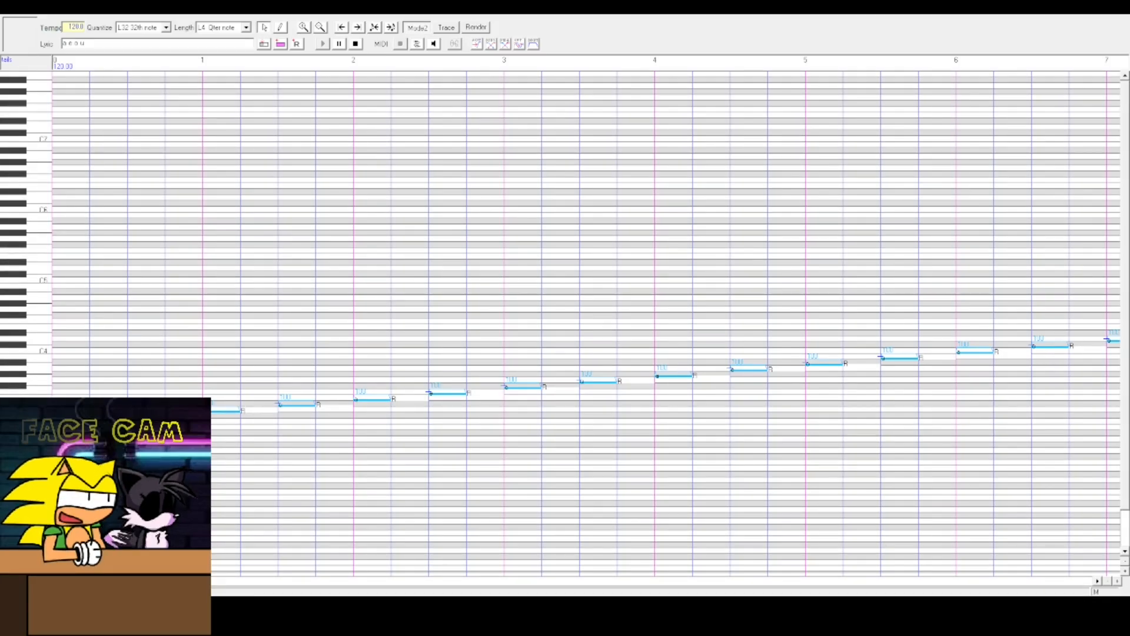
{"action": "key", "text": "space"}
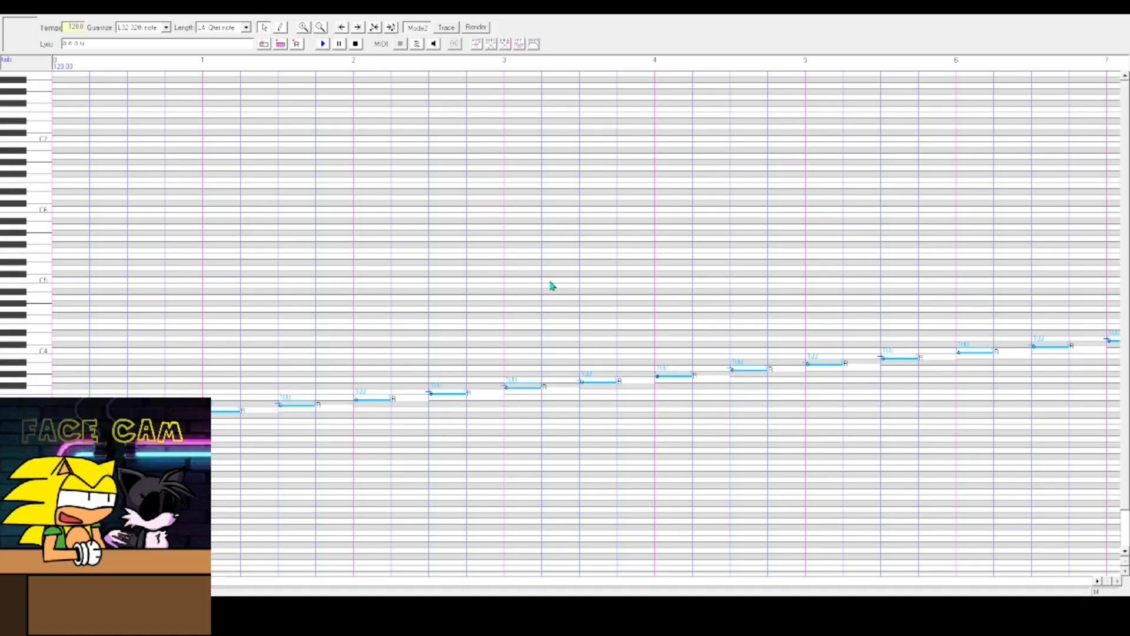
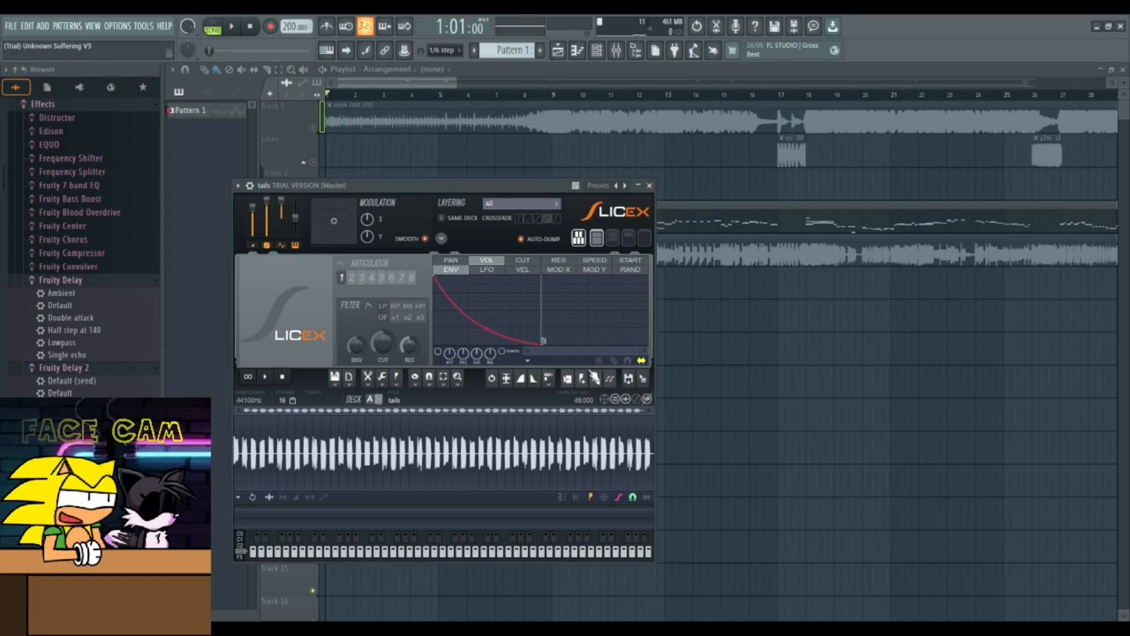
- Auto-slice the tails sample in Slicex, then clear all notes from its piano roll
{"action": "left_click", "coordinate": [610, 380]}
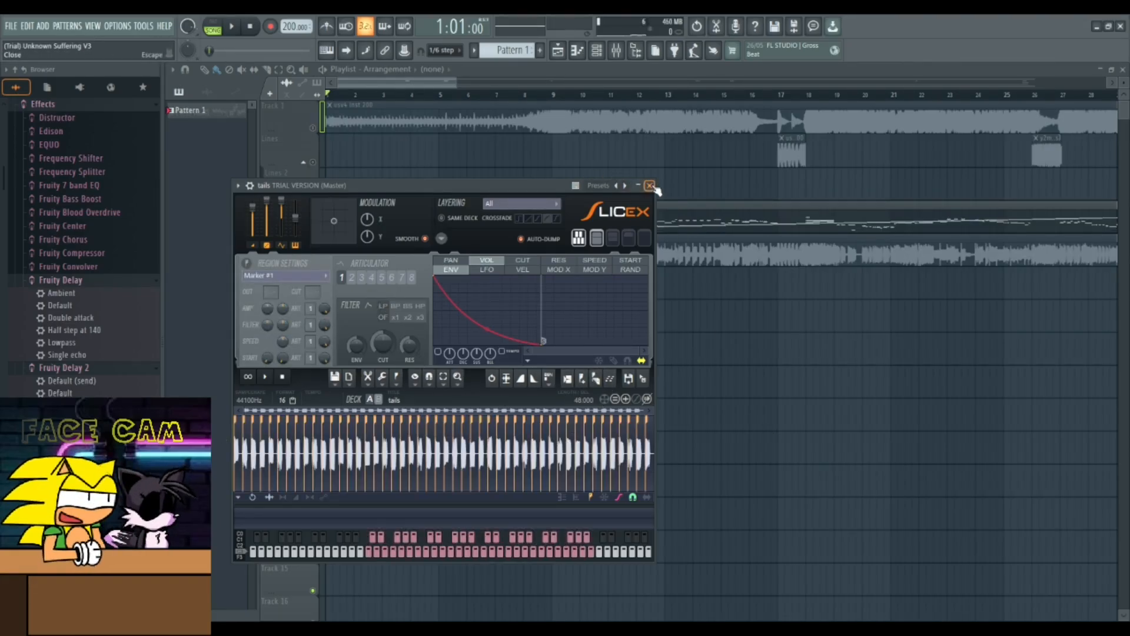
{"action": "key", "text": "F7"}
{"action": "key", "text": "ctrl+a"}
{"action": "key", "text": "Delete"}
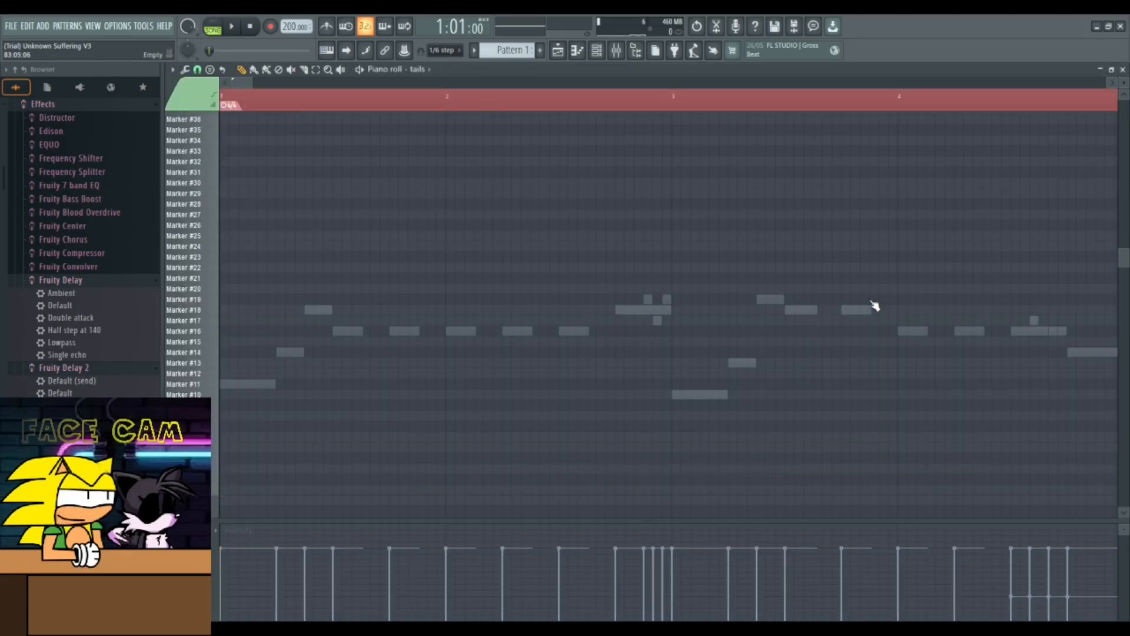
- Step through the pattern's channels in the piano roll, selecting all notes of the sddd and miki chroma channels
{"action": "scroll", "coordinate": [319, 124], "scroll_direction": "down", "scroll_amount": 7}
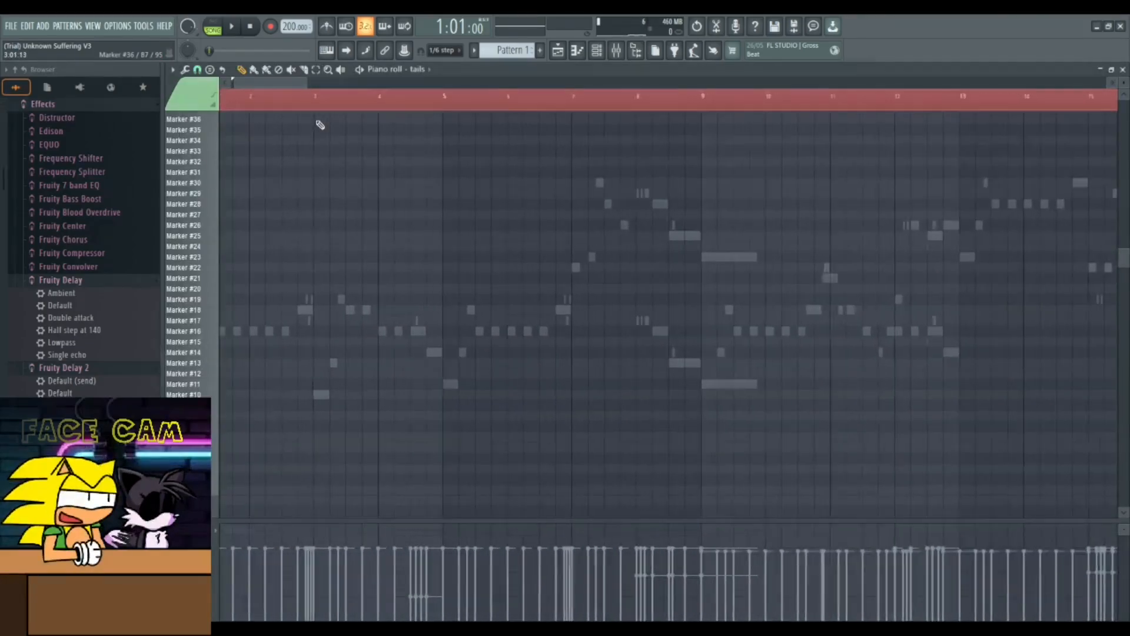
{"action": "left_click_drag", "start_coordinate": [319, 124], "coordinate": [222, 106]}
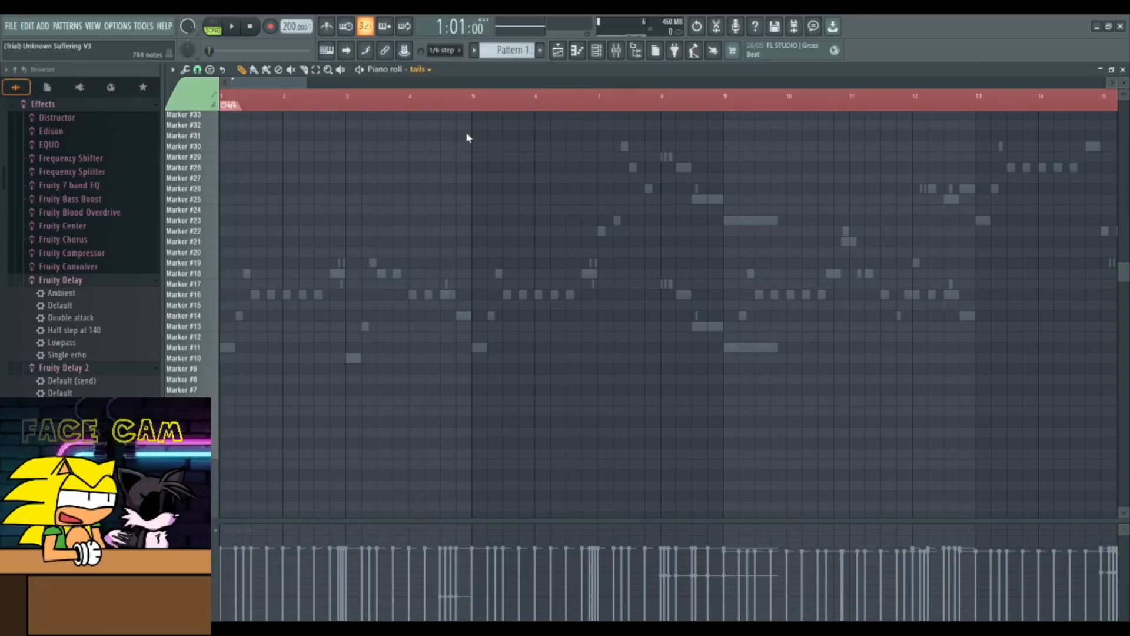
{"action": "key", "text": "Down"}
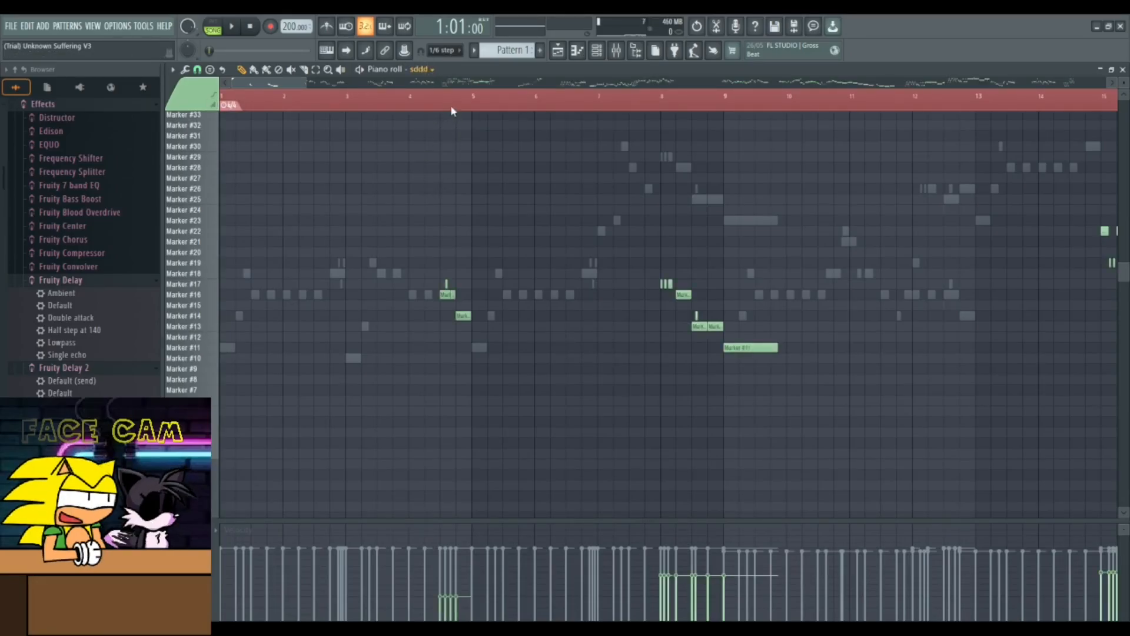
{"action": "key", "text": "Down"}
{"action": "key", "text": "ctrl+a"}
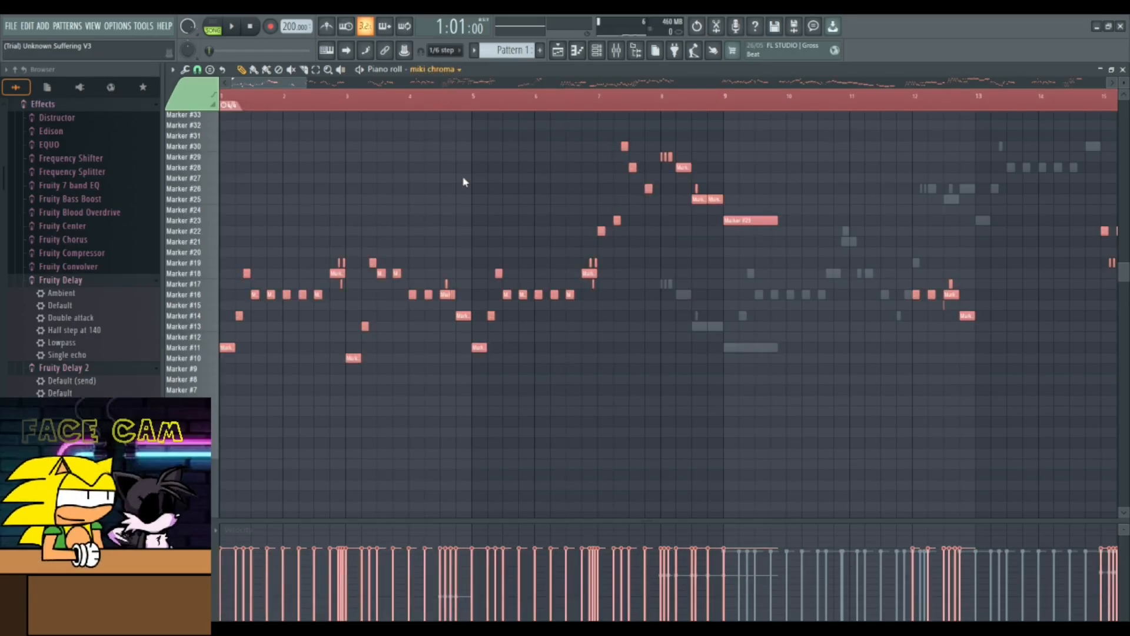
{"action": "key", "text": "Down"}
{"action": "key", "text": "ctrl+a"}
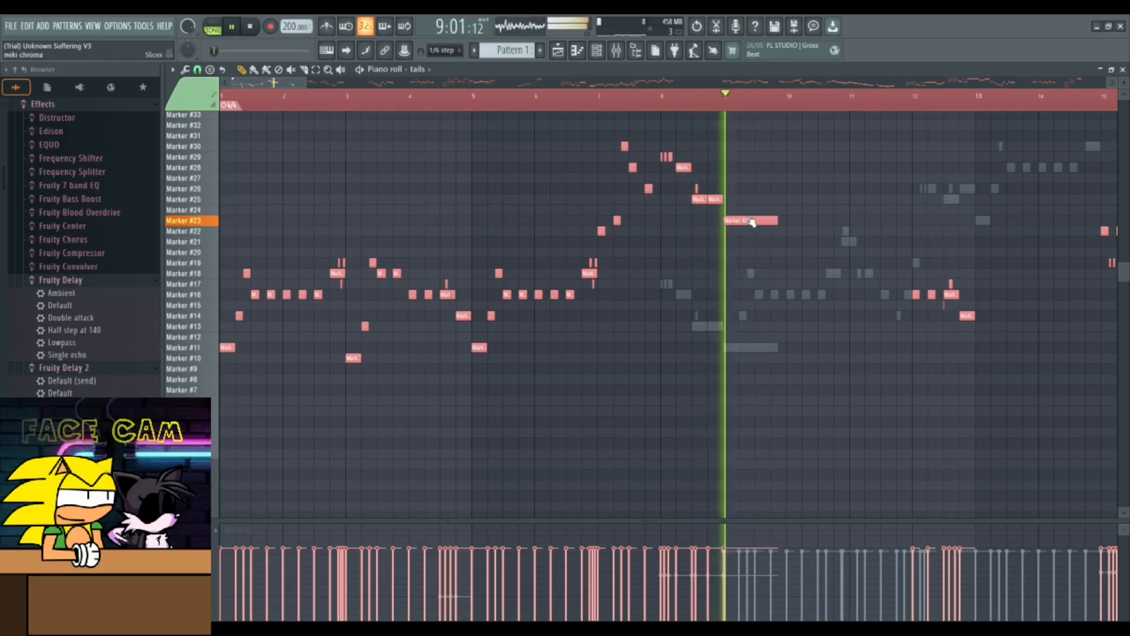
- Play the pattern from the piano roll and stop it
{"action": "key", "text": "space"}
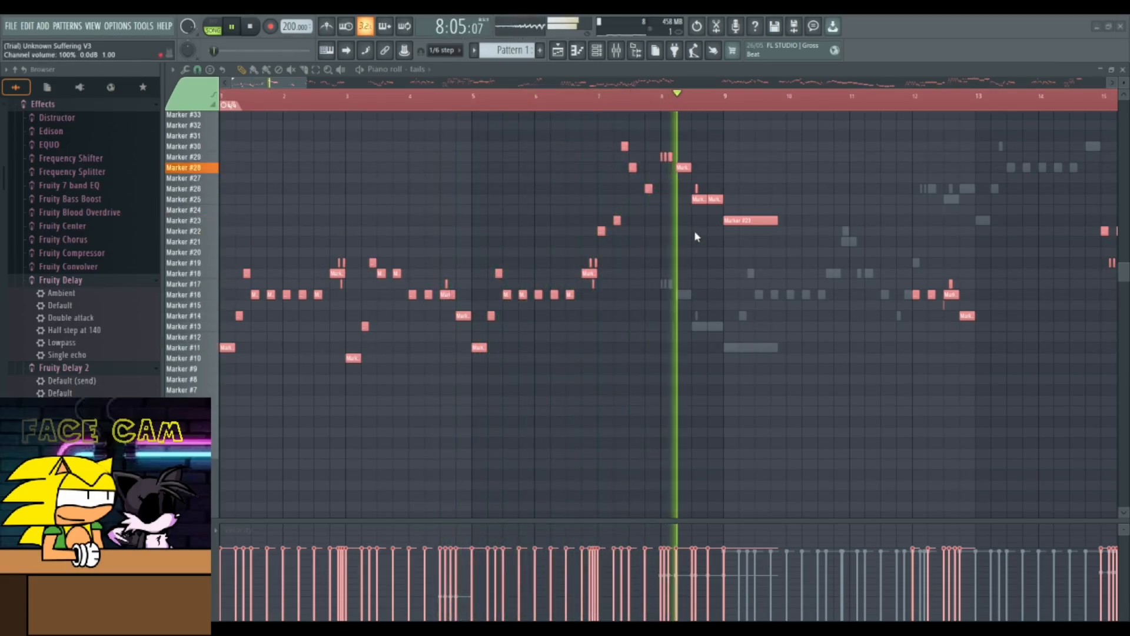
{"action": "key", "text": "space"}
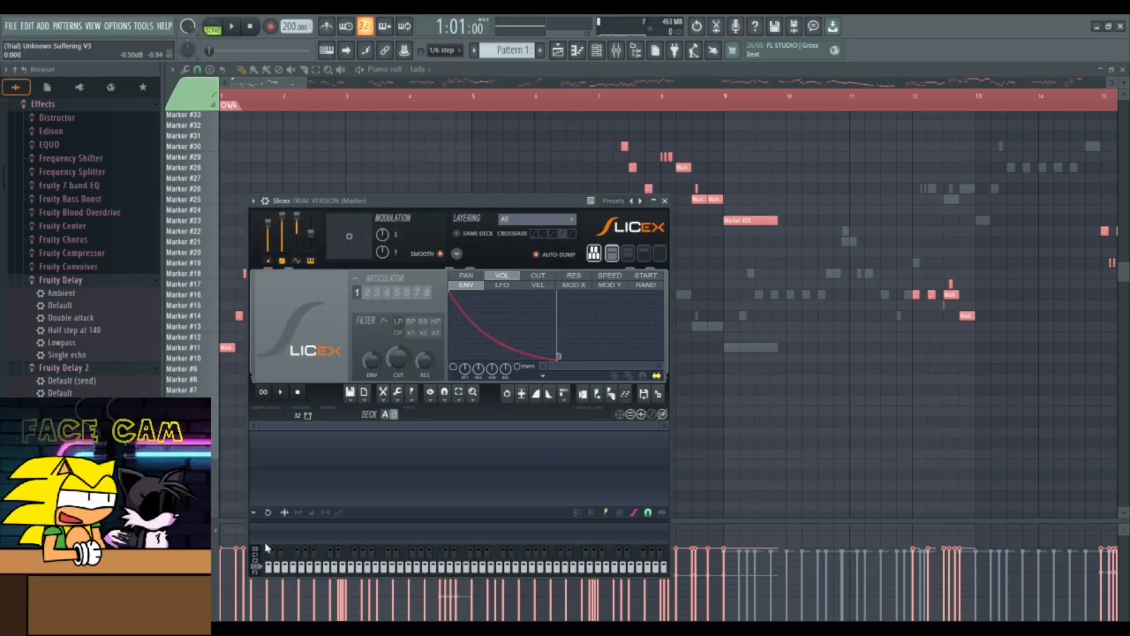
- Load the ALX chrom sample into a new Slicex instance and auto-slice it into markers
{"action": "left_click_drag", "start_coordinate": [368, 460], "coordinate": [406, 503]}
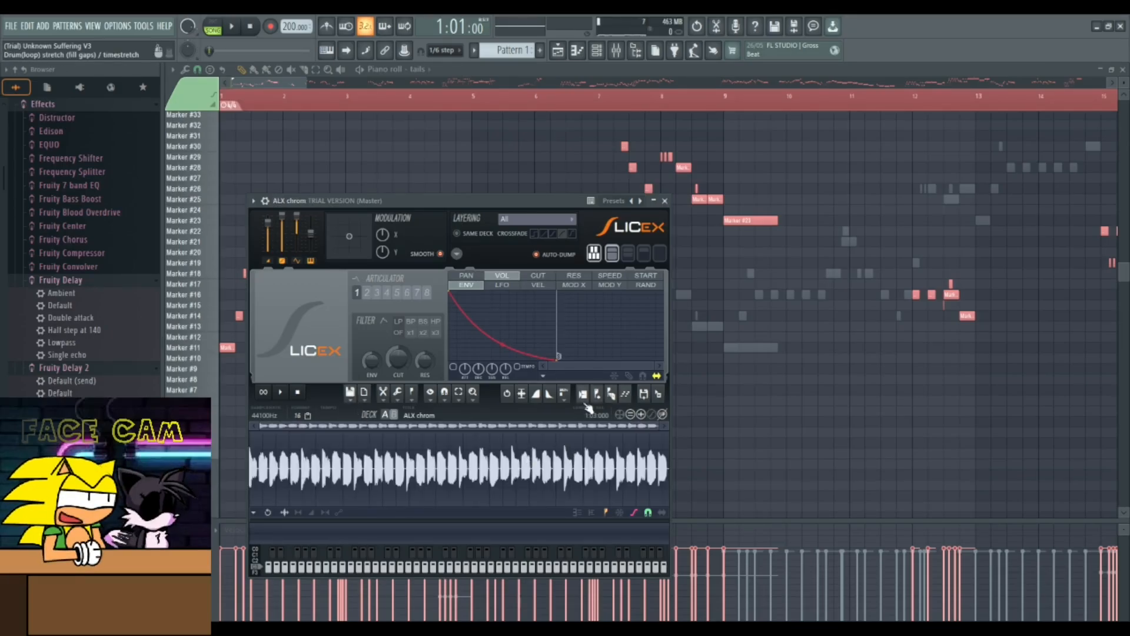
{"action": "left_click", "coordinate": [619, 412]}
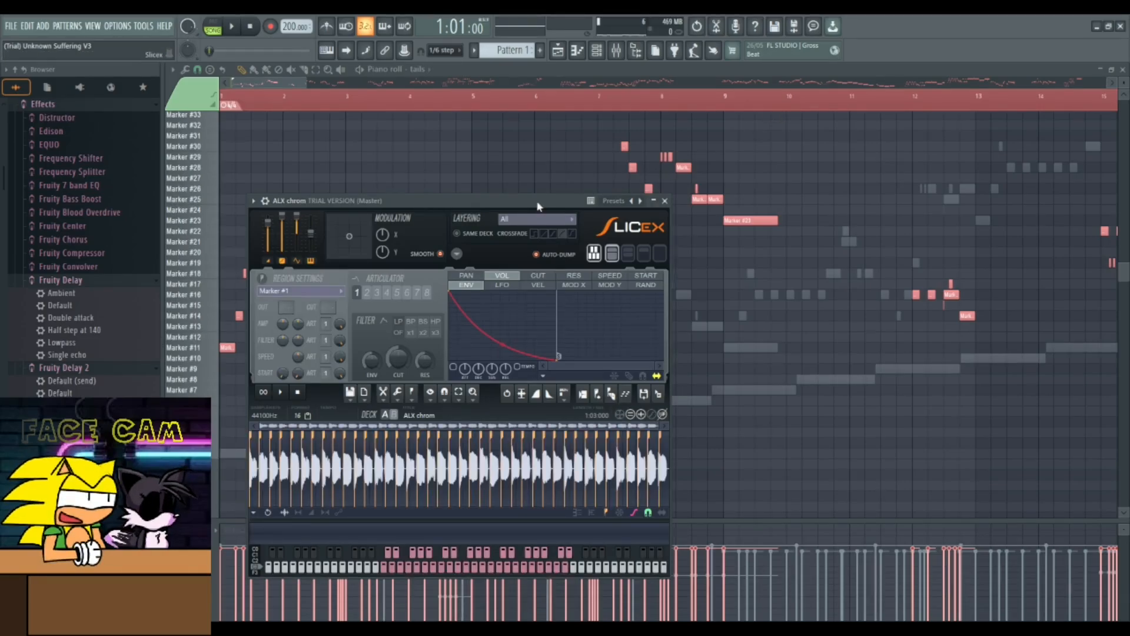
{"action": "left_click_drag", "start_coordinate": [538, 206], "coordinate": [490, 223]}
{"action": "left_click", "coordinate": [616, 217]}
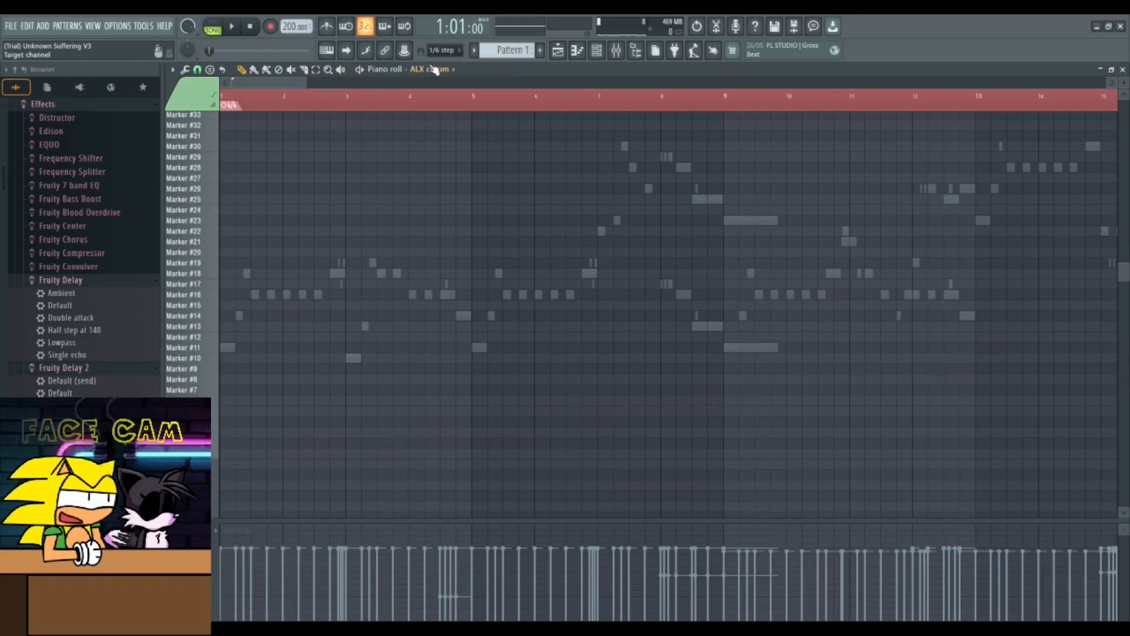
- Switch the piano roll to the FNF Boyfriend channel, then to ALX chrom, around bars 9 to 17
{"action": "left_click", "coordinate": [432, 68]}
{"action": "left_click", "coordinate": [459, 129]}
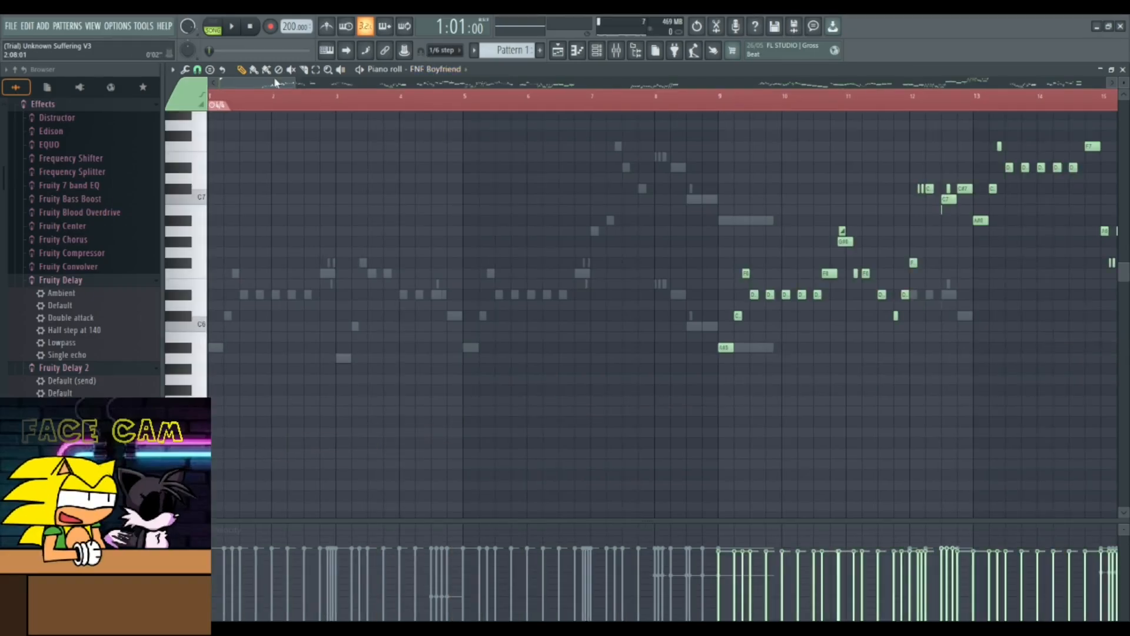
{"action": "left_click_drag", "start_coordinate": [273, 79], "coordinate": [315, 90]}
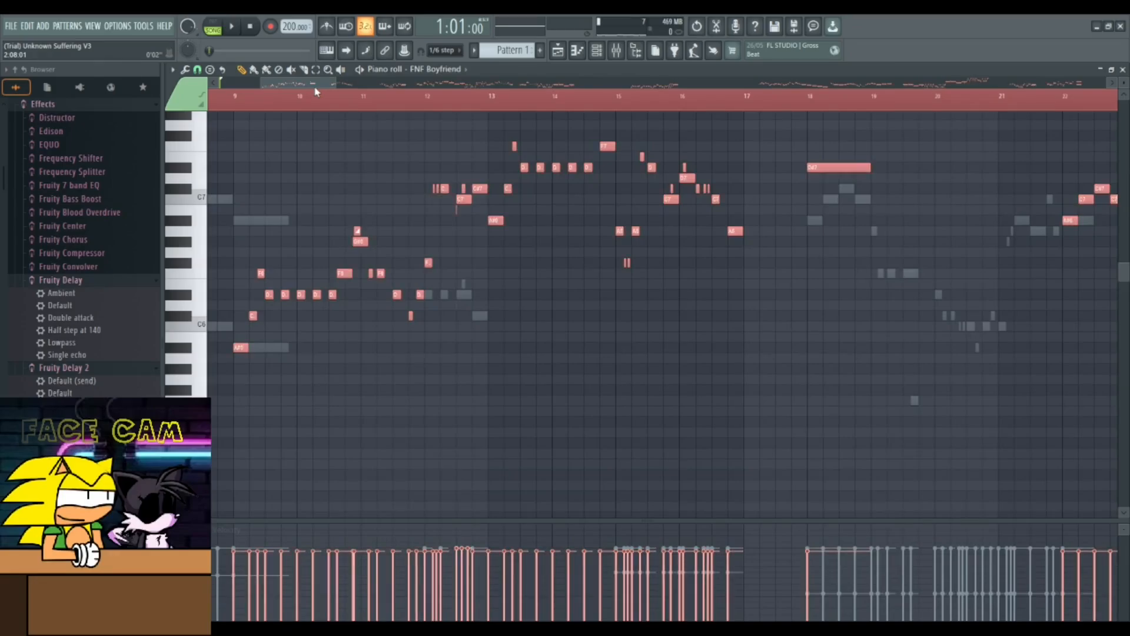
{"action": "left_click", "coordinate": [438, 68]}
{"action": "left_click", "coordinate": [450, 175]}
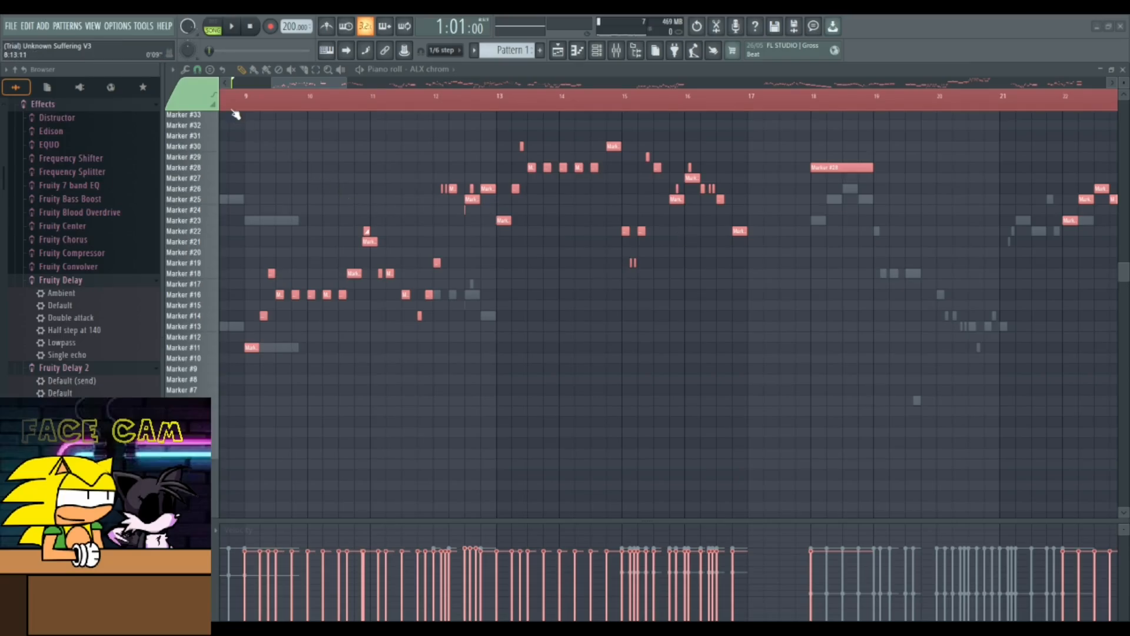
- Play the ALX chrom pattern section, stop it and deselect the notes
{"action": "key", "text": "space"}
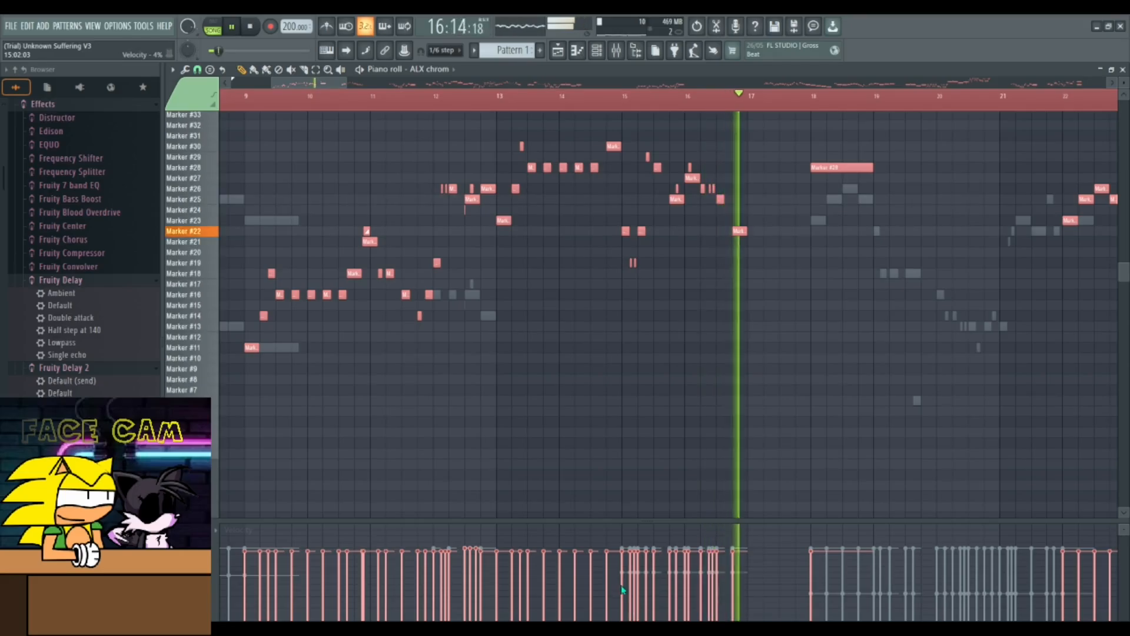
{"action": "key", "text": "space"}
{"action": "left_click", "coordinate": [519, 514]}
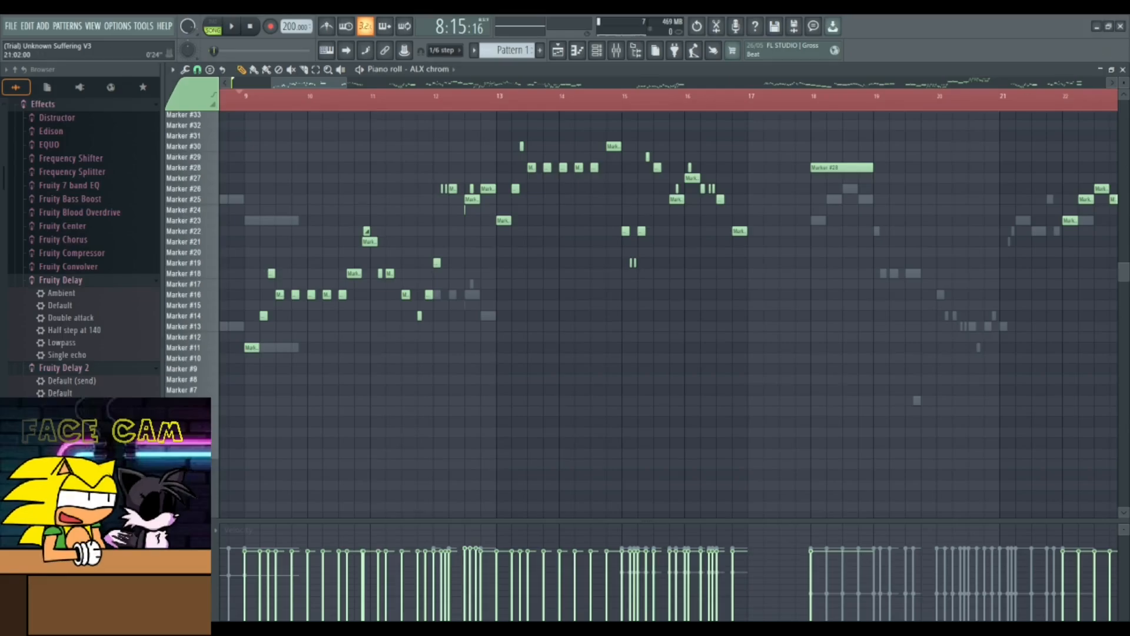
- Close the piano roll and Slicex windows and toggle the mute switches of the first three playlist tracks
{"action": "left_click", "coordinate": [1123, 70]}
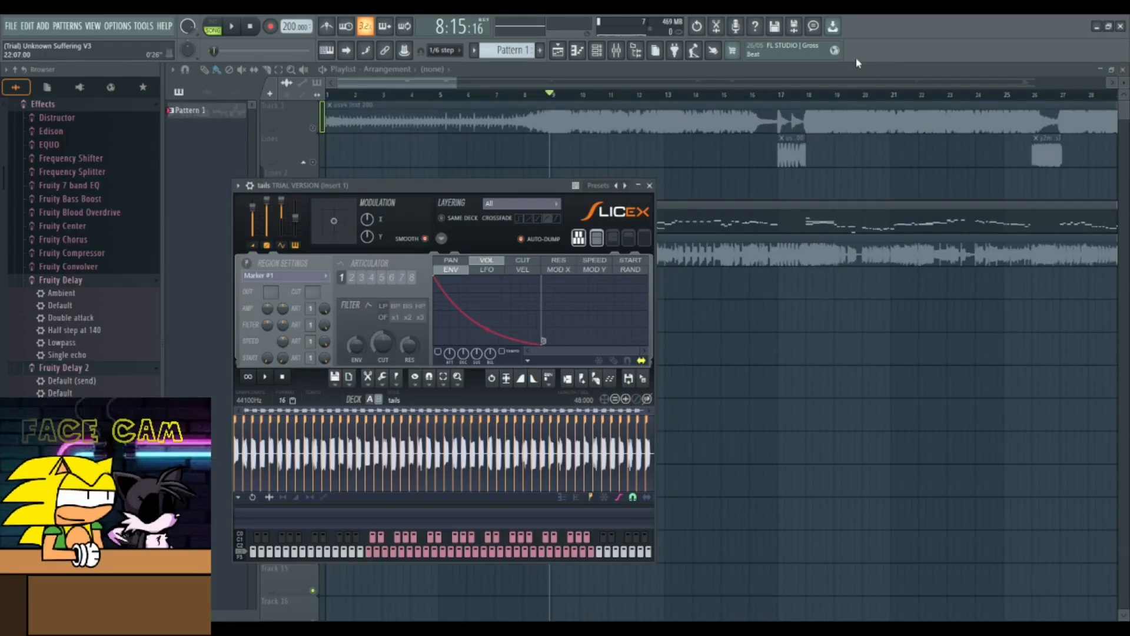
{"action": "left_click", "coordinate": [649, 185]}
{"action": "left_click", "coordinate": [313, 128]}
{"action": "left_click", "coordinate": [313, 162]}
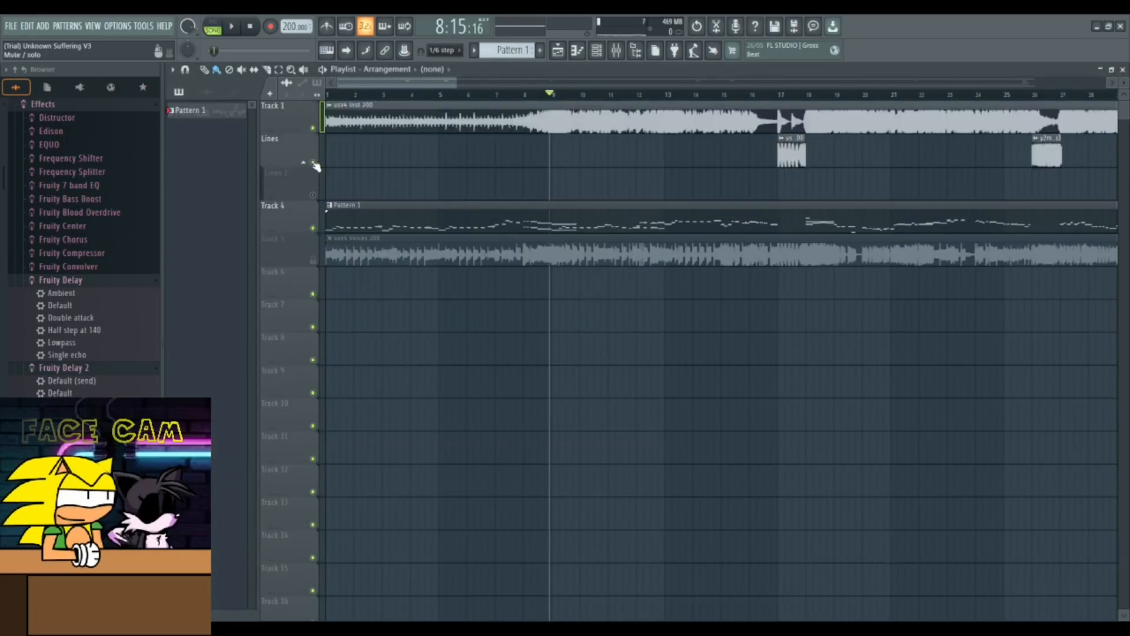
{"action": "left_click", "coordinate": [312, 195]}
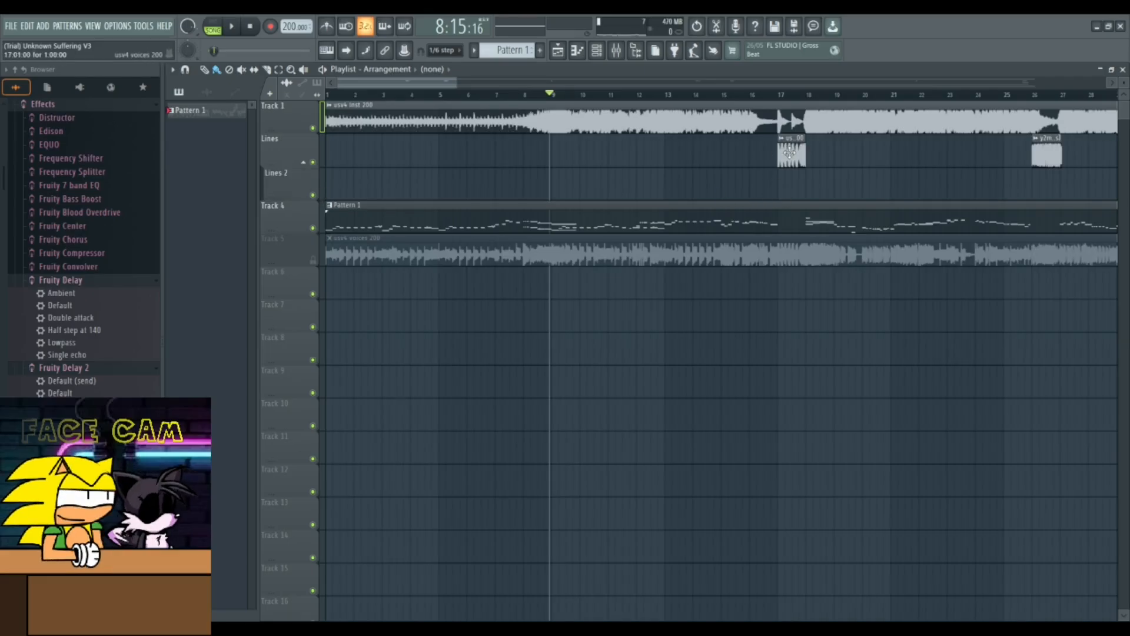
{"action": "double_click", "coordinate": [464, 256]}
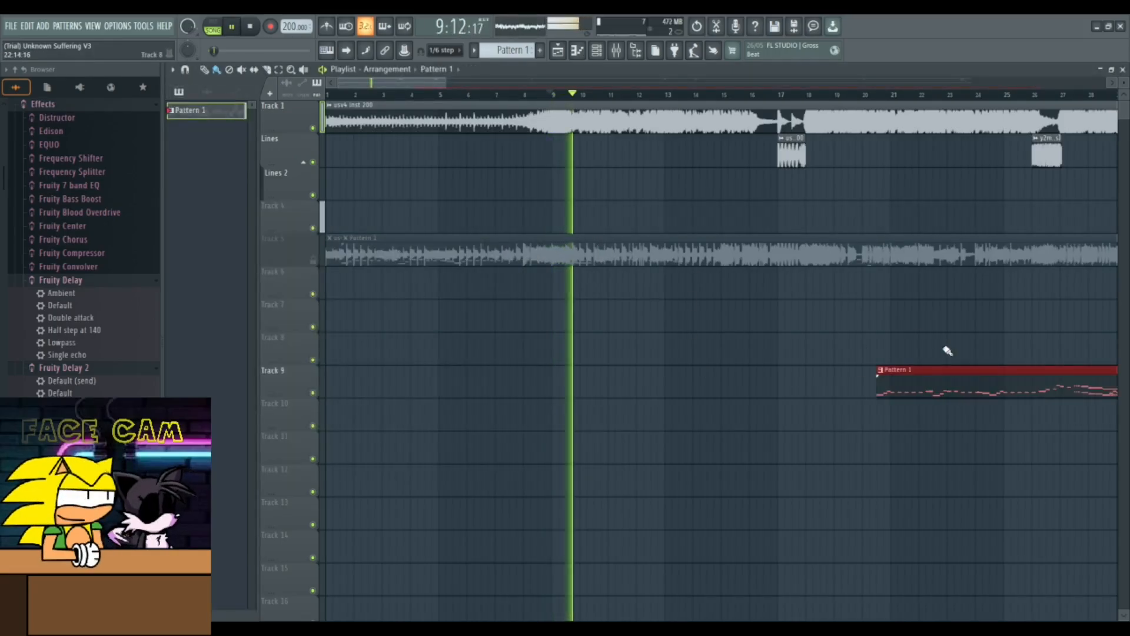
{"action": "key", "text": "Delete"}
{"action": "key", "text": "ctrl+z"}
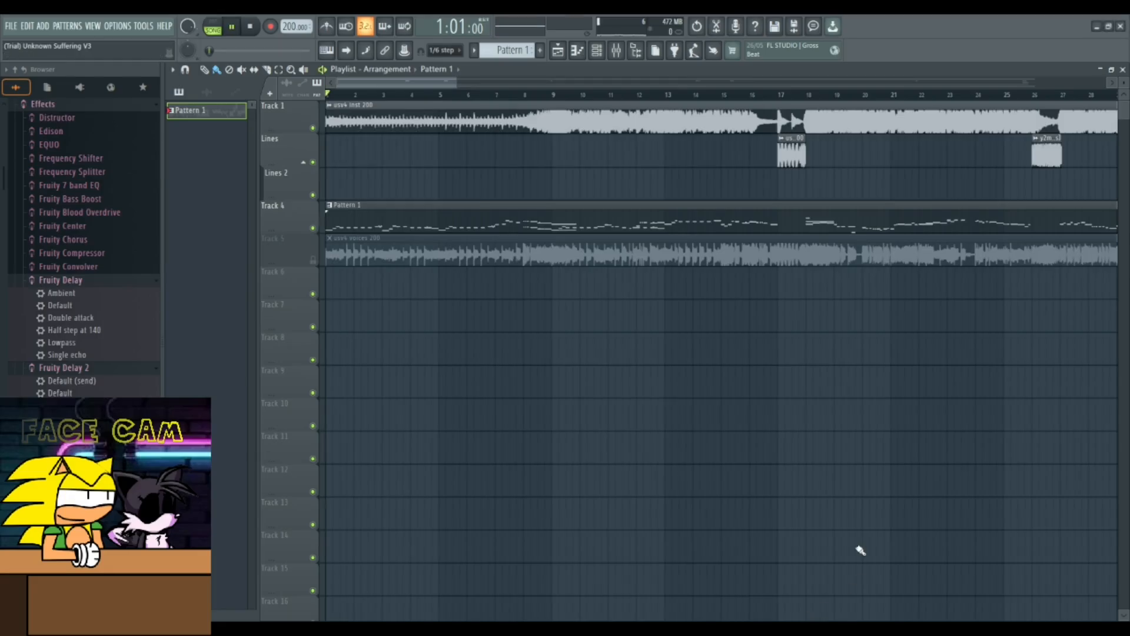
- Play the arrangement and inspect the scream sample's settings on the Lines track
{"action": "key", "text": "space"}
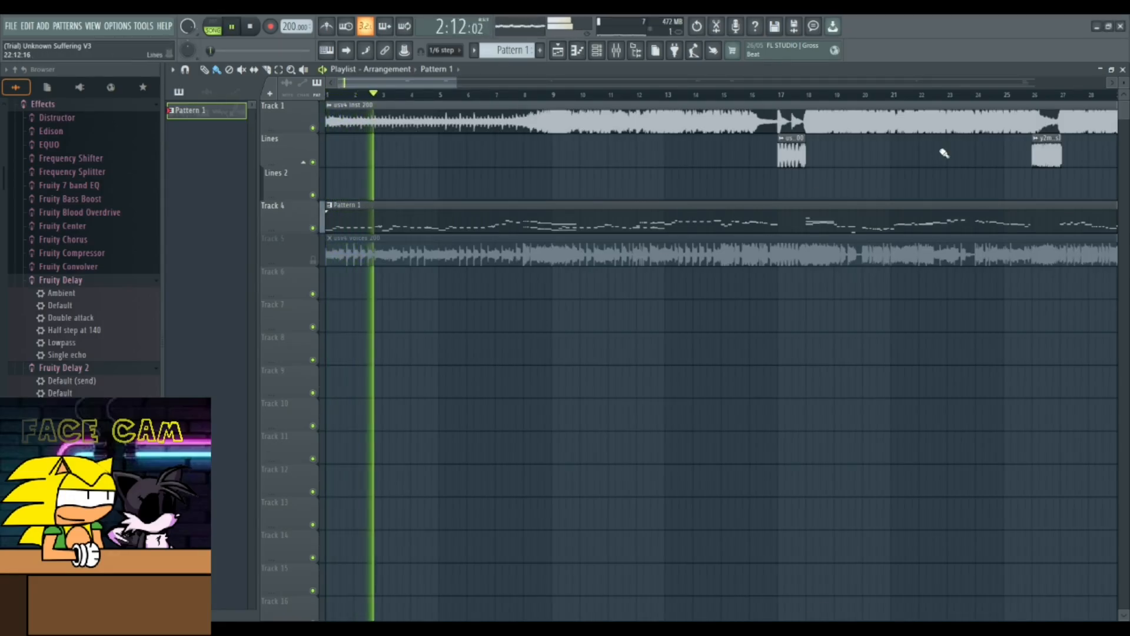
{"action": "double_click", "coordinate": [1044, 154]}
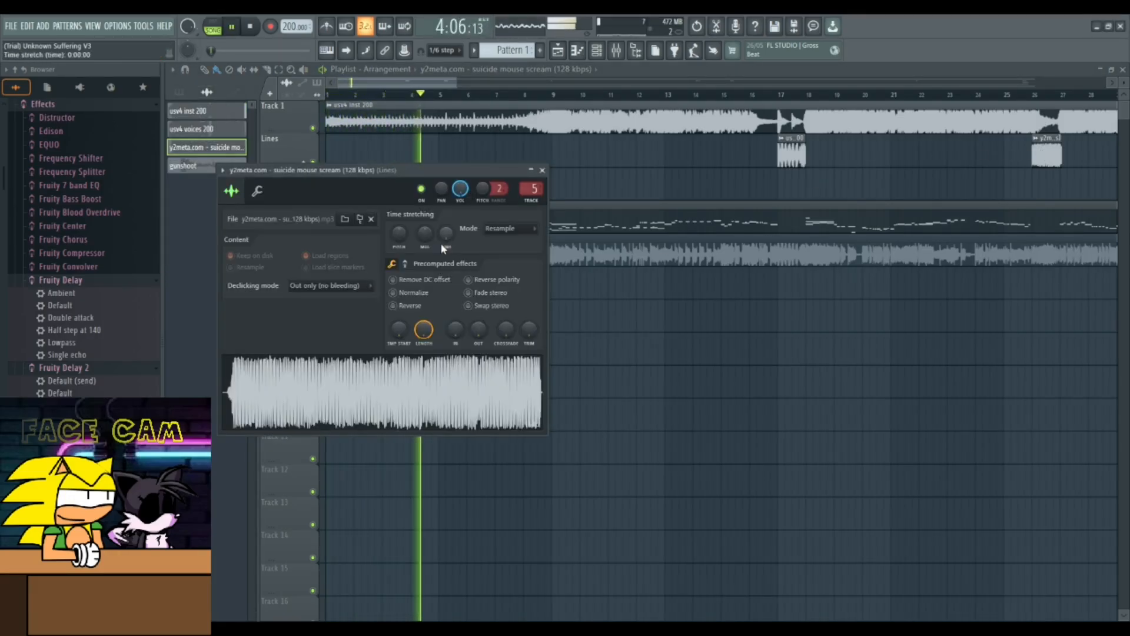
{"action": "left_click", "coordinate": [543, 170]}
{"action": "left_click_drag", "start_coordinate": [430, 84], "coordinate": [444, 85]}
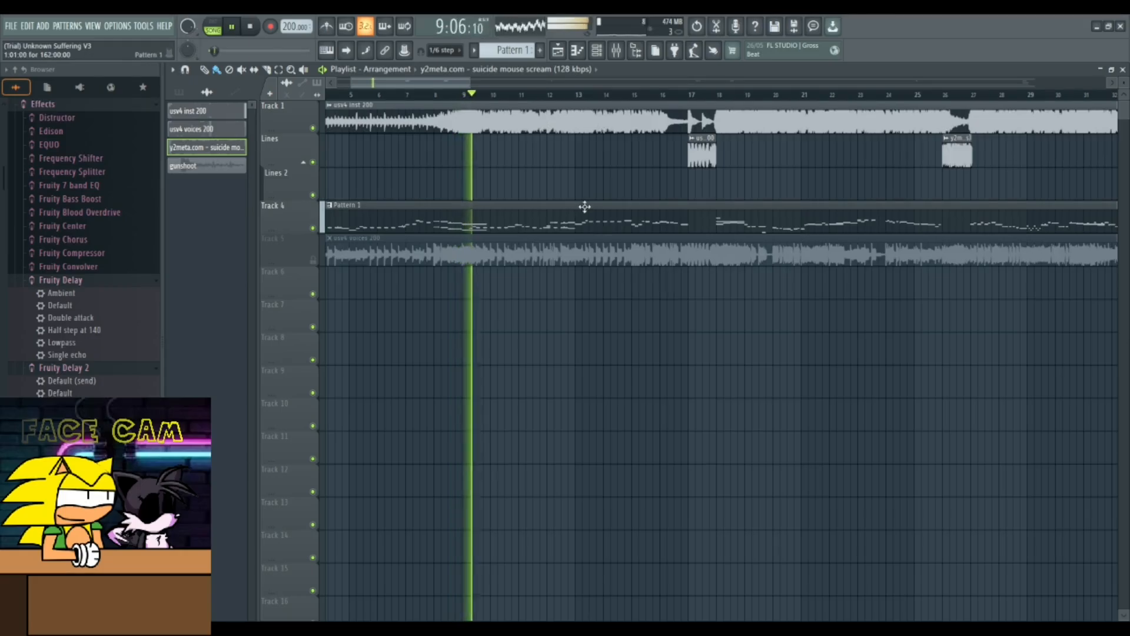
- Open Pattern 1 in the piano roll, switch to the tails channel and delete its selected notes
{"action": "double_click", "coordinate": [586, 217]}
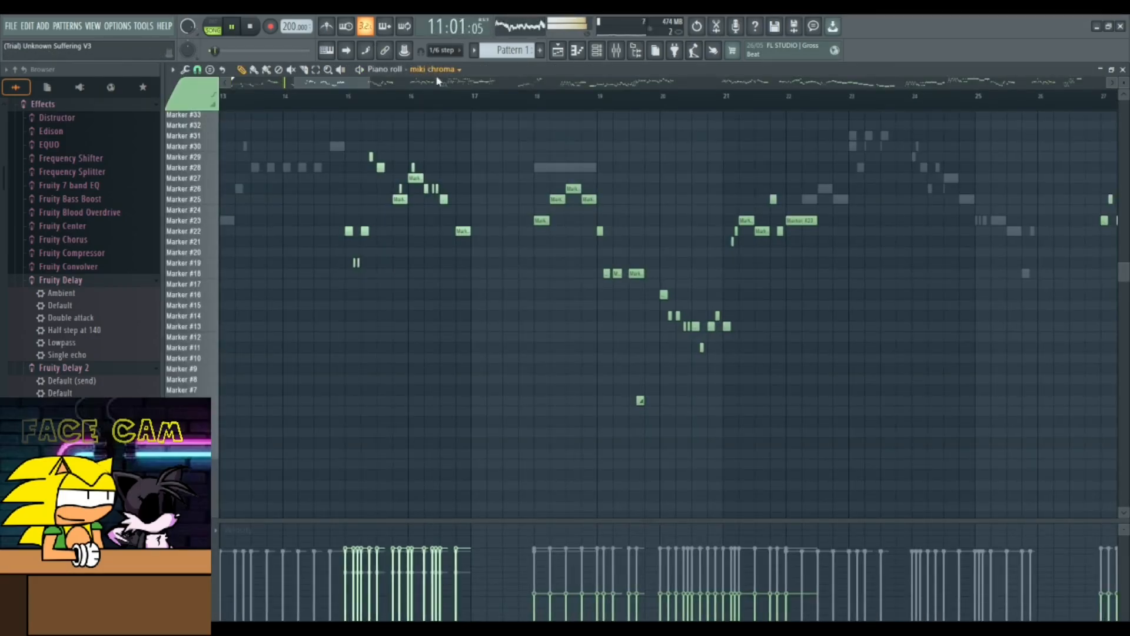
{"action": "left_click", "coordinate": [445, 139]}
{"action": "key", "text": "ctrl+a"}
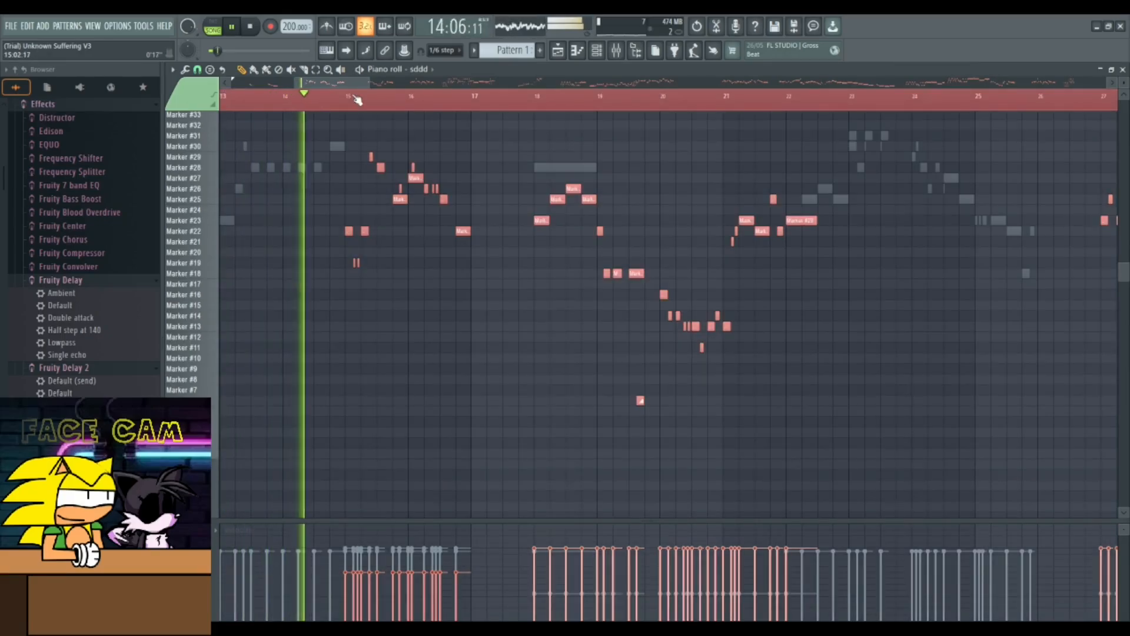
{"action": "left_click", "coordinate": [448, 185]}
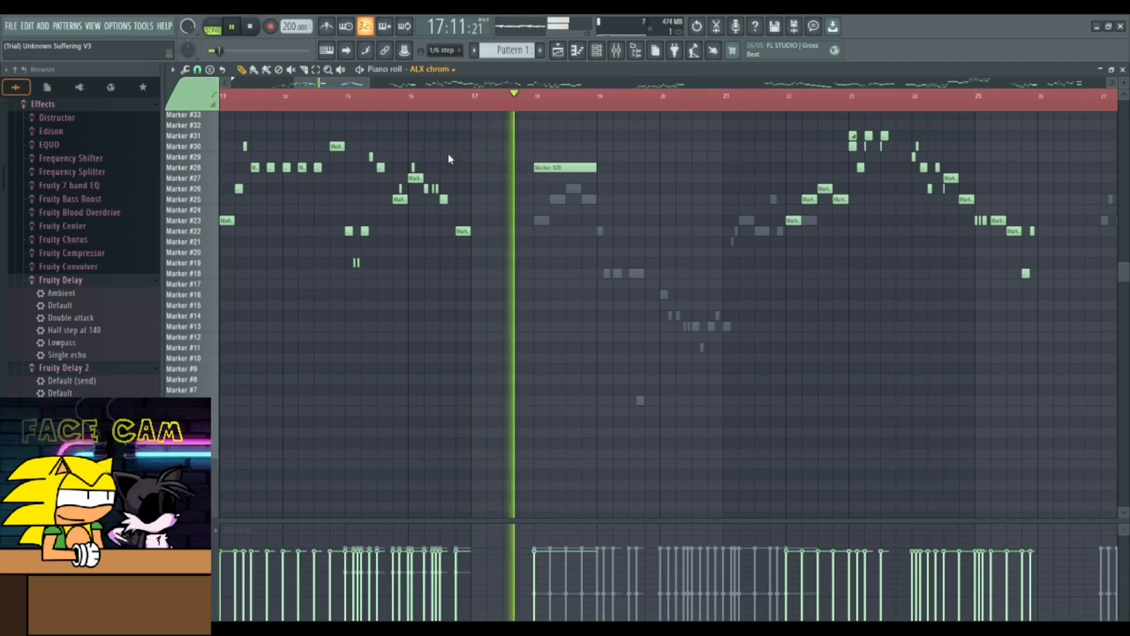
{"action": "left_click", "coordinate": [443, 165]}
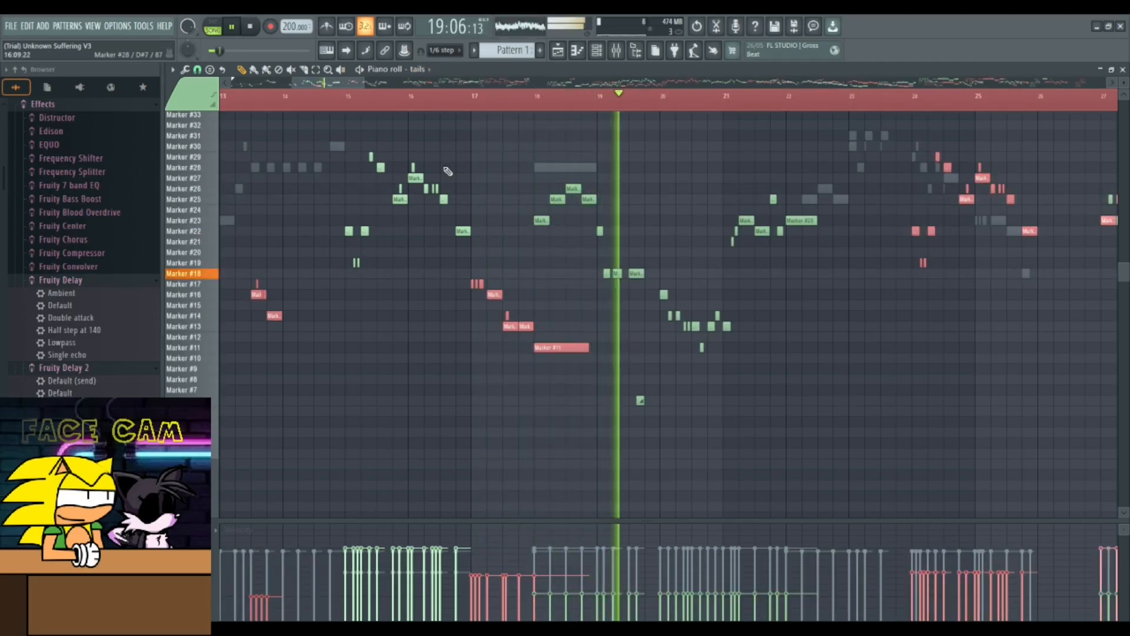
{"action": "key", "text": "Delete"}
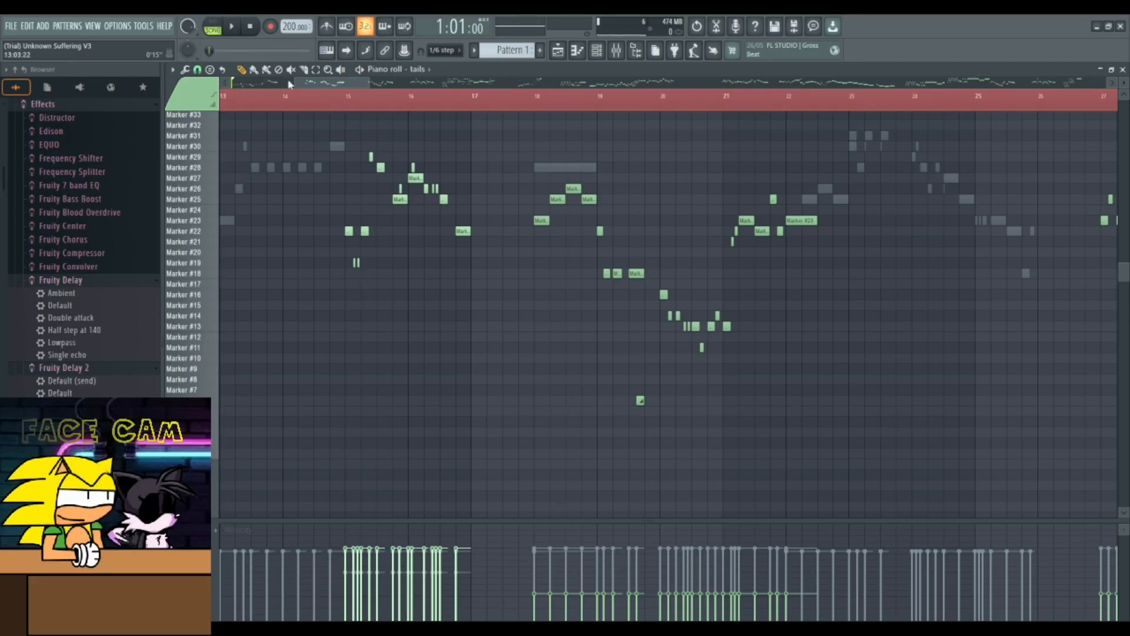
- Play the song, return to the playlist and stop playback
{"action": "key", "text": "space"}
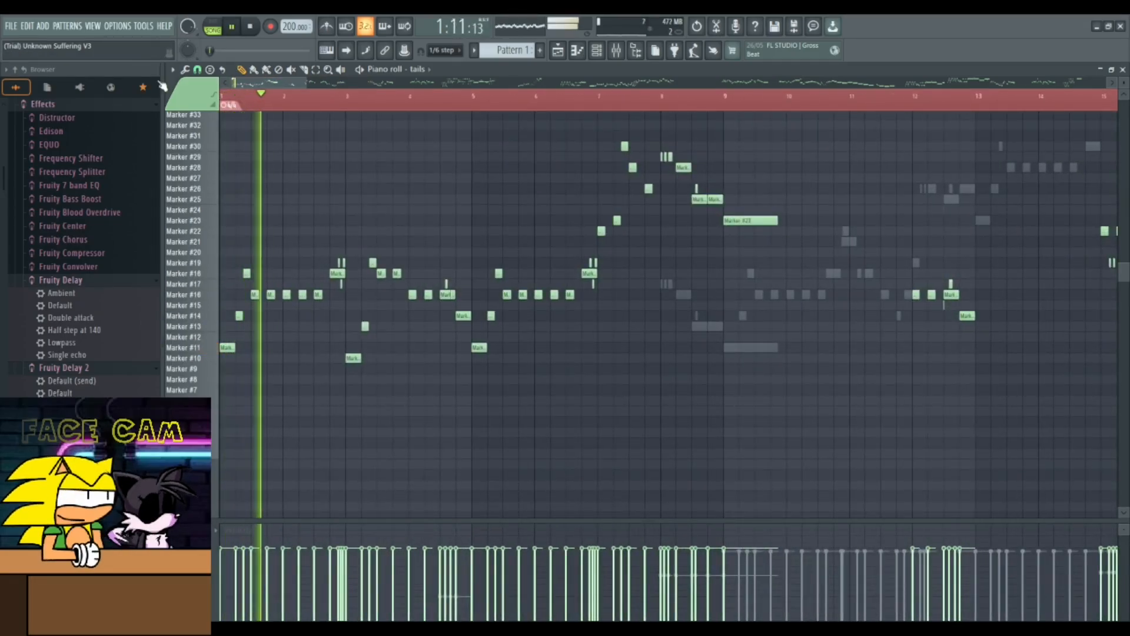
{"action": "key", "text": "F5"}
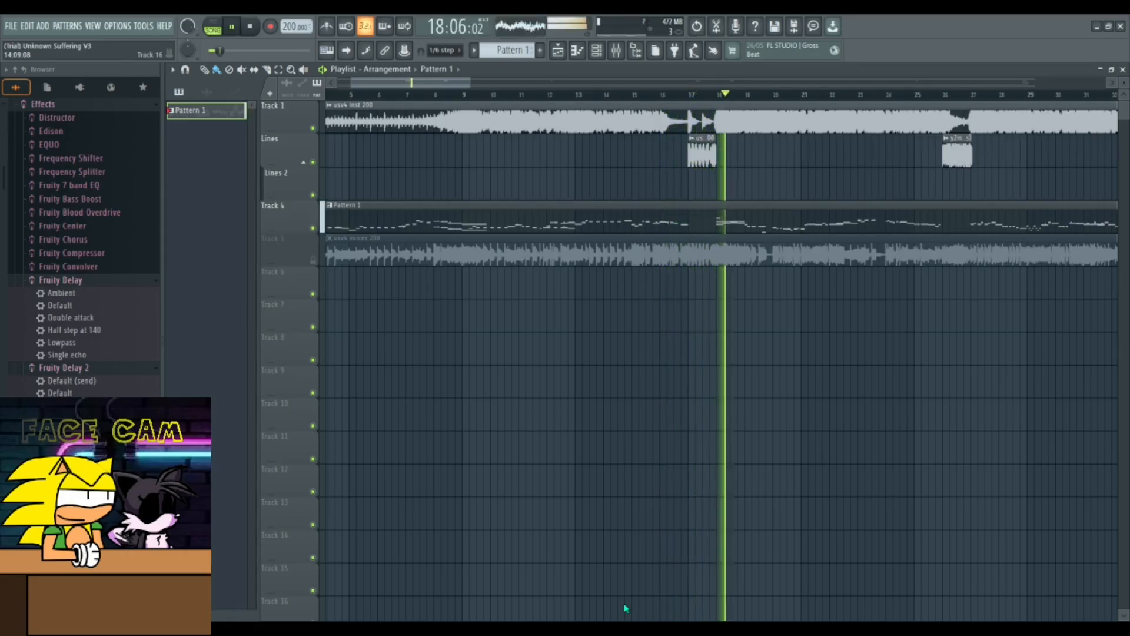
{"action": "key", "text": "space"}
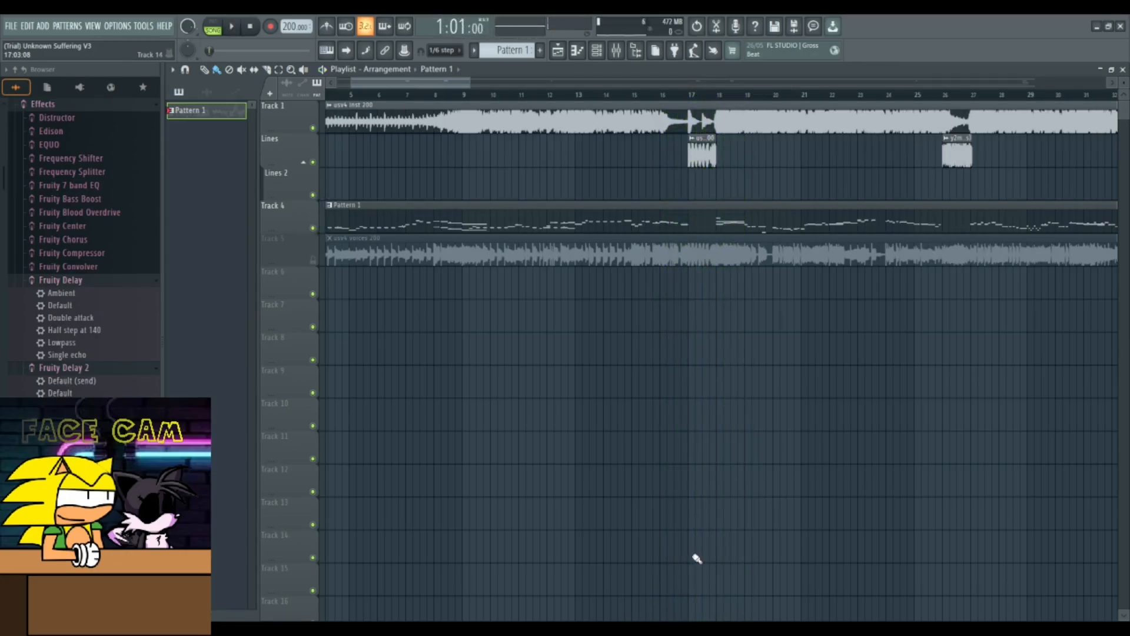